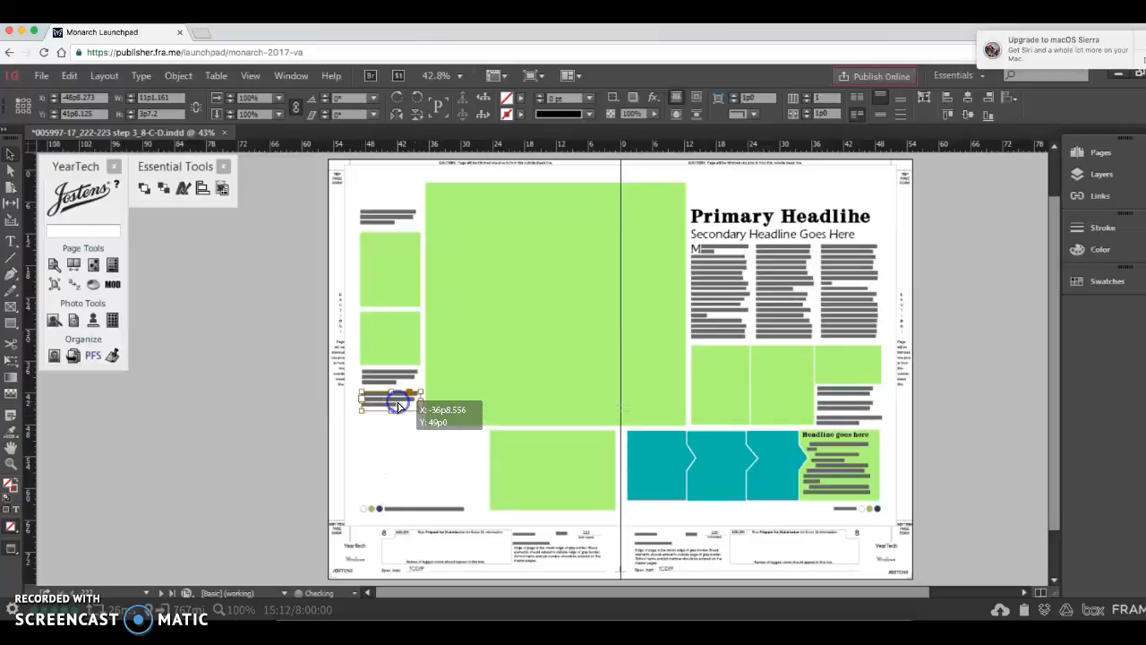
Resize the left page's bottom photo frame to about 47p11.7 wide and 13p2 high, starting at the outer margin, with the layout guides shown.
{"action": "left_click", "coordinate": [512, 473]}
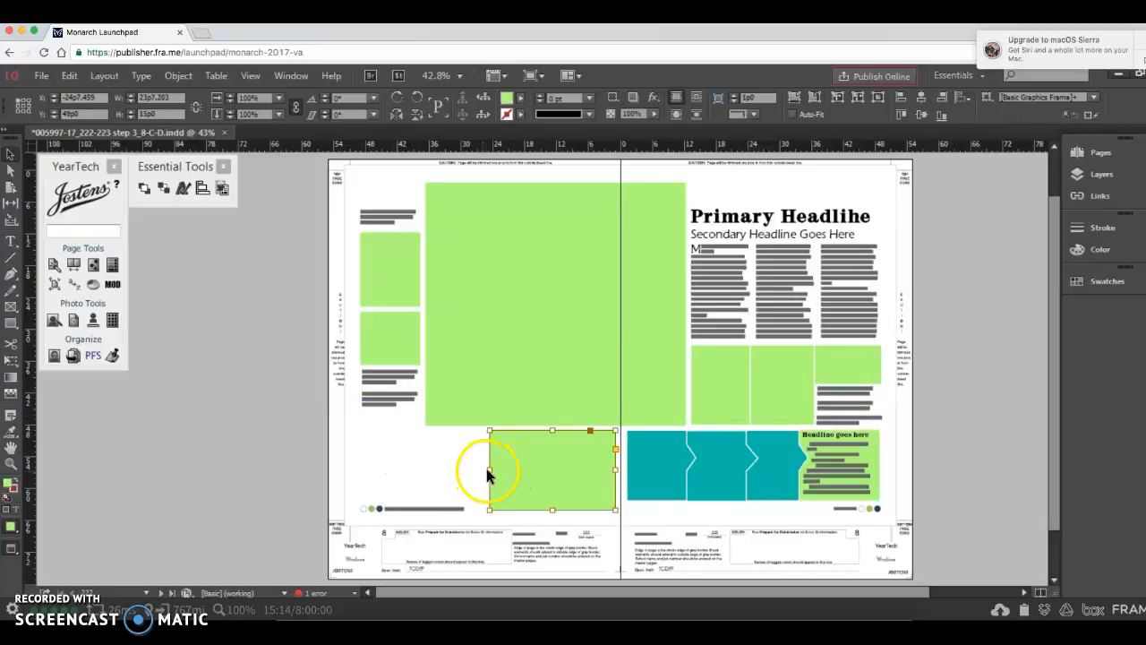
{"action": "left_click_drag", "start_coordinate": [489, 467], "coordinate": [360, 467]}
{"action": "left_click", "coordinate": [12, 548]}
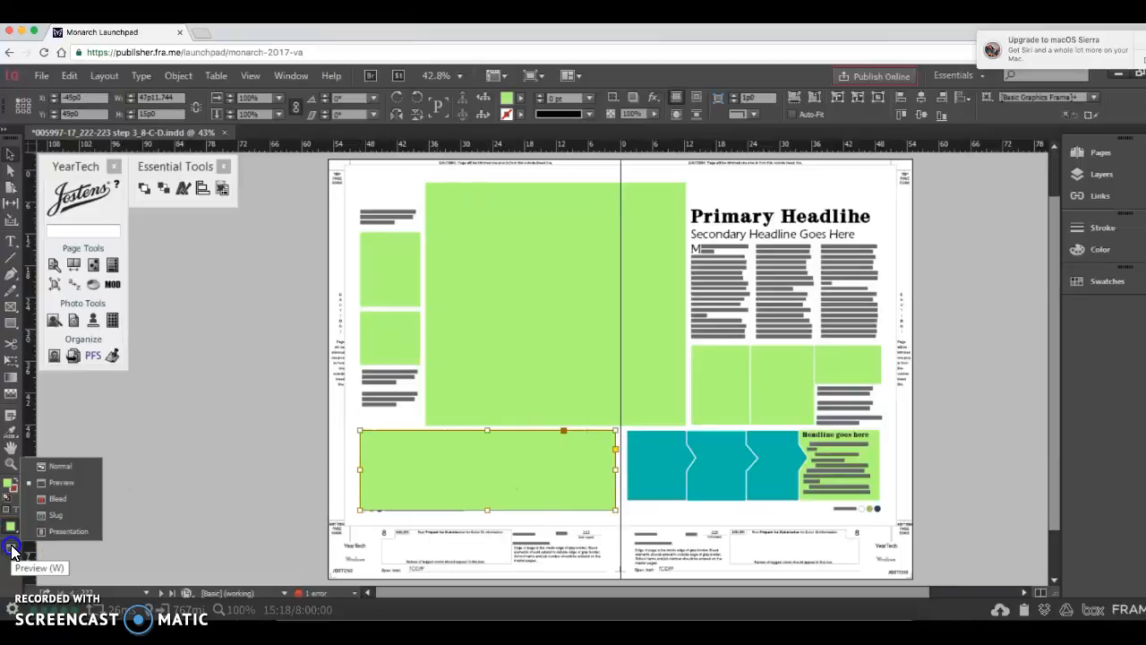
{"action": "left_click", "coordinate": [45, 468]}
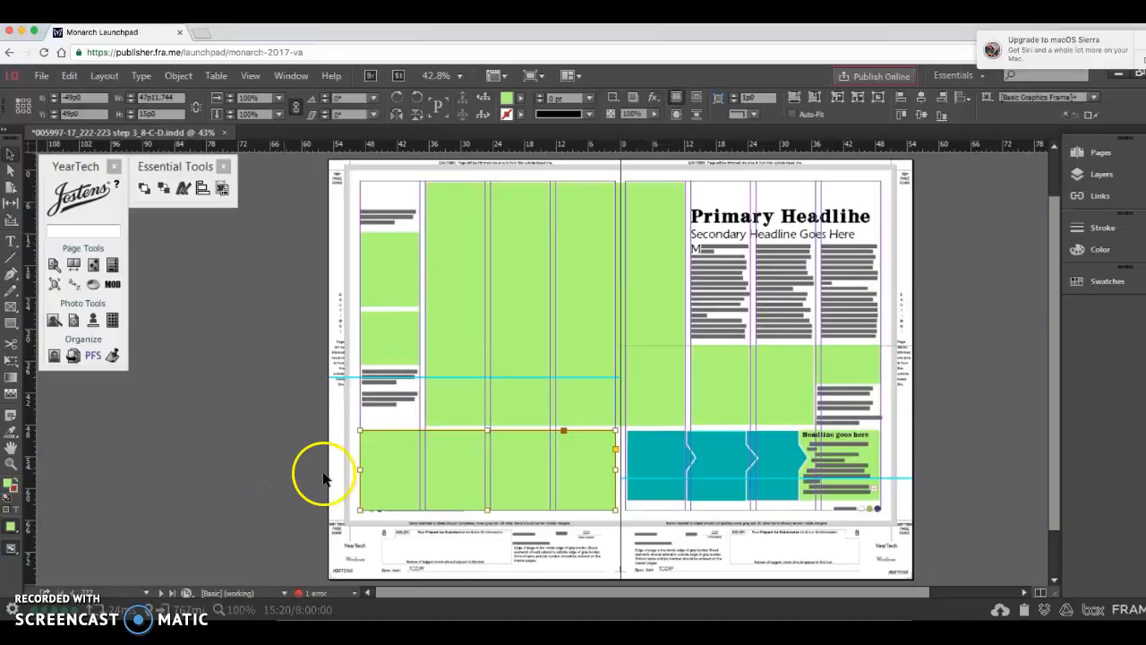
{"action": "left_click_drag", "start_coordinate": [489, 508], "coordinate": [489, 499]}
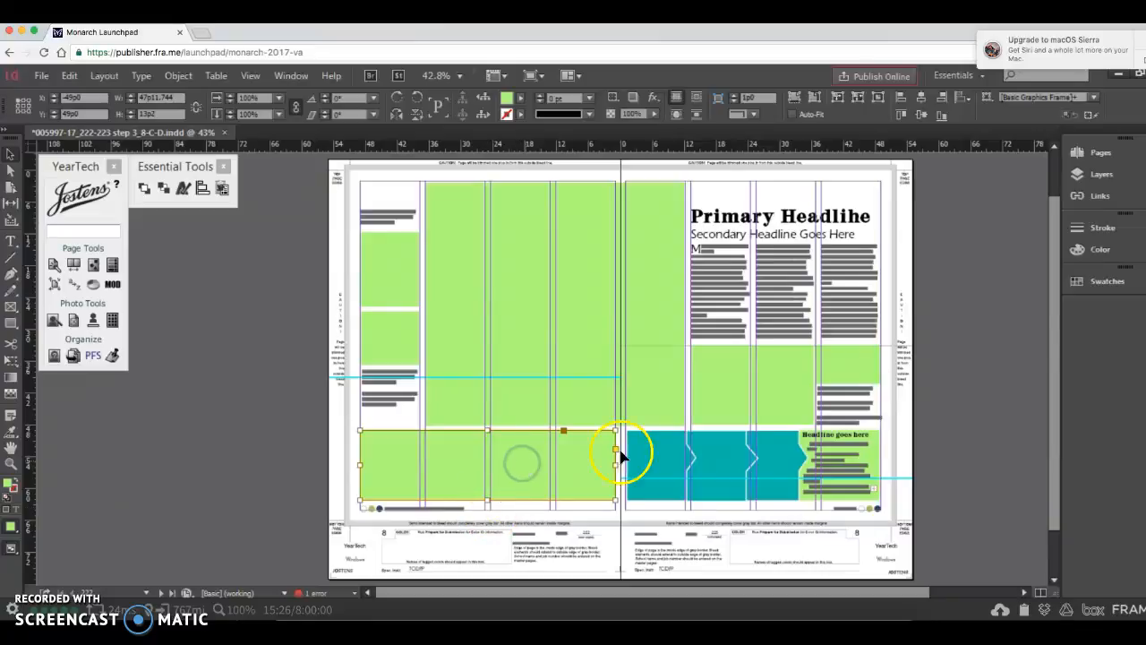
Give the resized bottom frame a 2 pt black stroke.
{"action": "left_click", "coordinate": [1110, 281]}
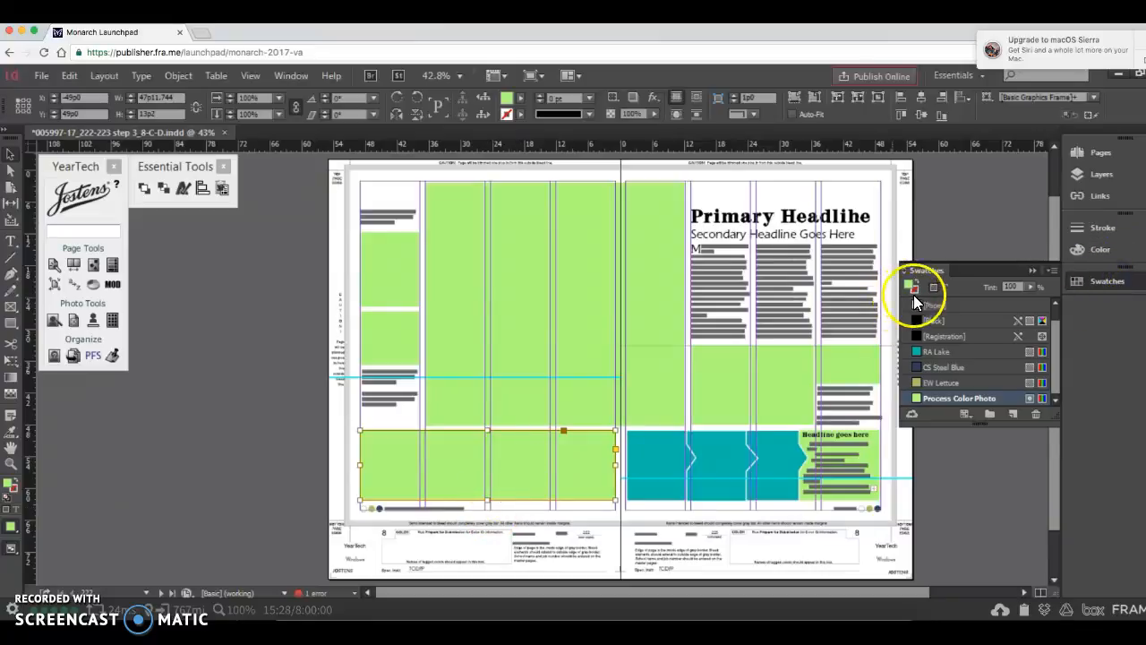
{"action": "left_click", "coordinate": [917, 289]}
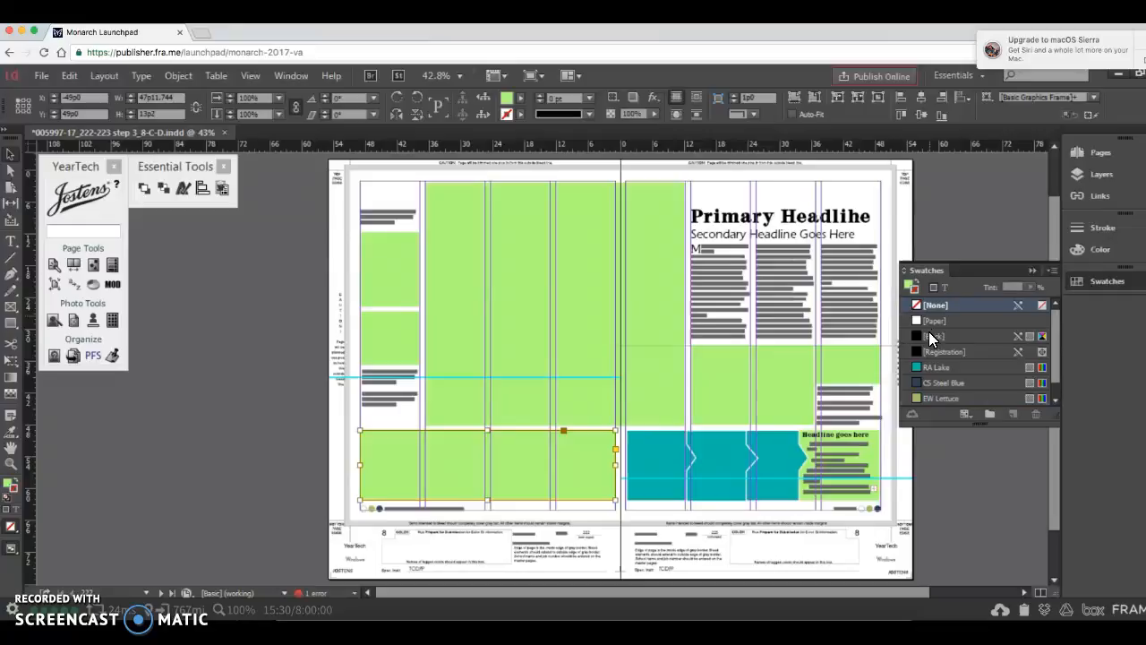
{"action": "left_click", "coordinate": [932, 336]}
{"action": "left_click", "coordinate": [544, 101]}
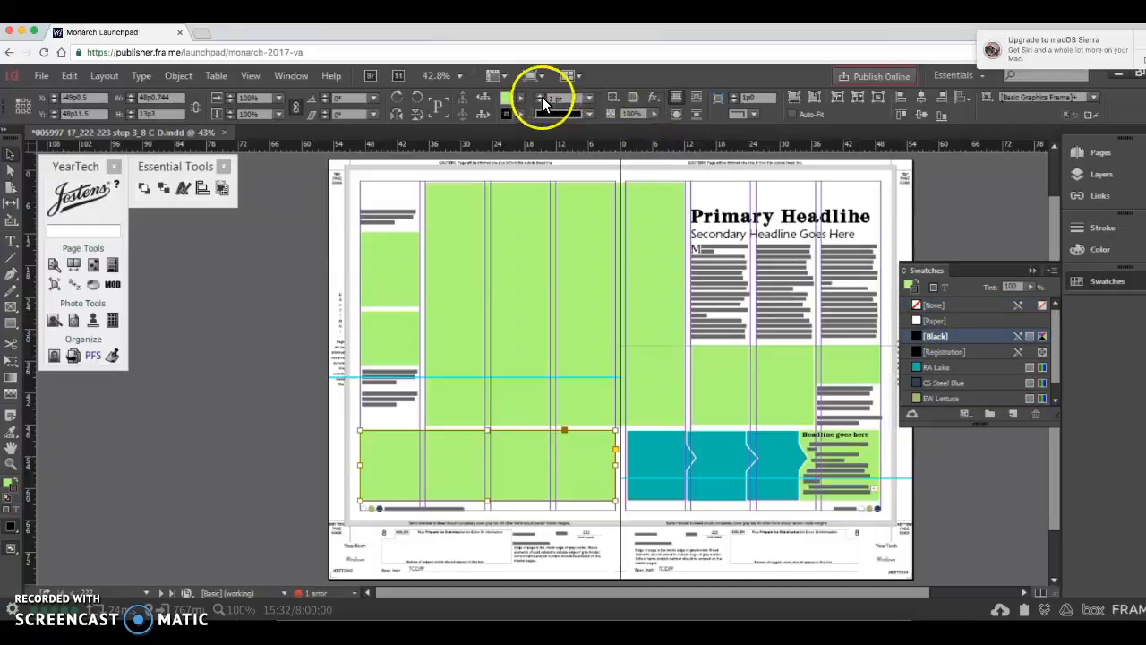
{"action": "left_click", "coordinate": [541, 98]}
Remove the green fill from the outlined bottom frame by setting its fill to None.
{"action": "left_click", "coordinate": [930, 288]}
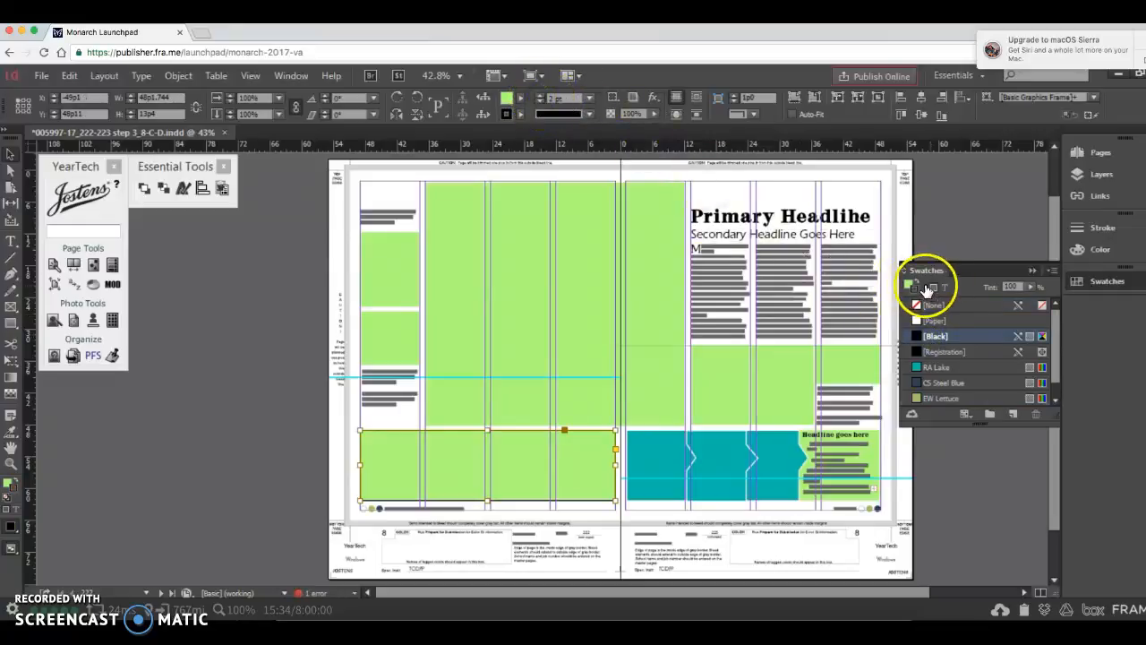
{"action": "left_click", "coordinate": [908, 287]}
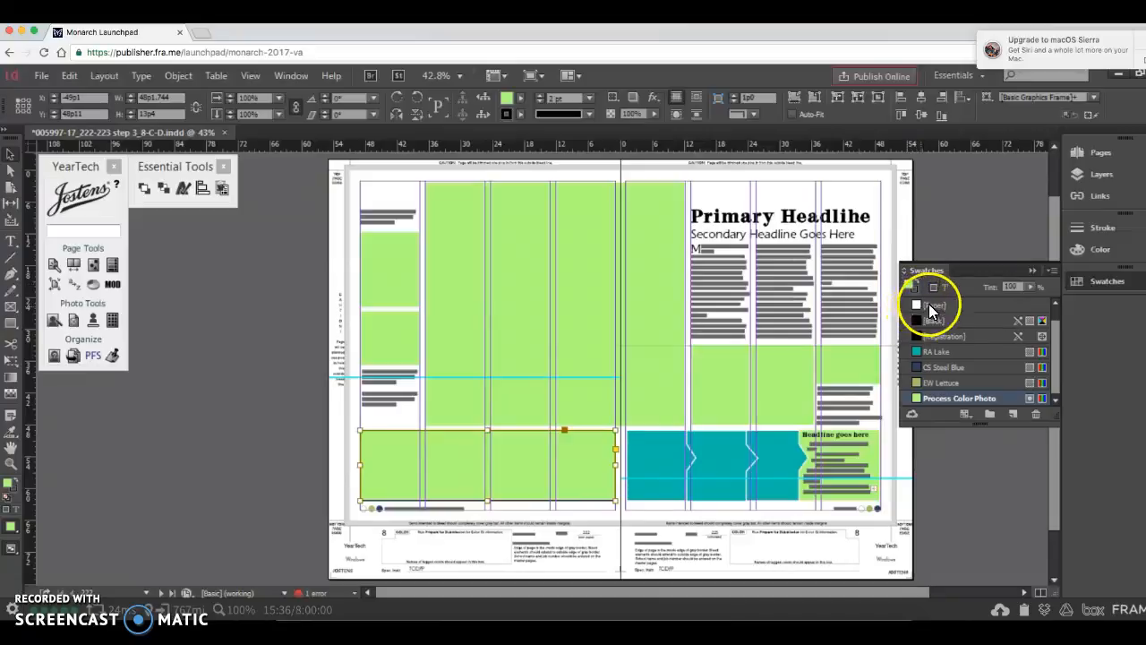
{"action": "scroll", "coordinate": [937, 325], "scroll_direction": "up", "scroll_amount": 1}
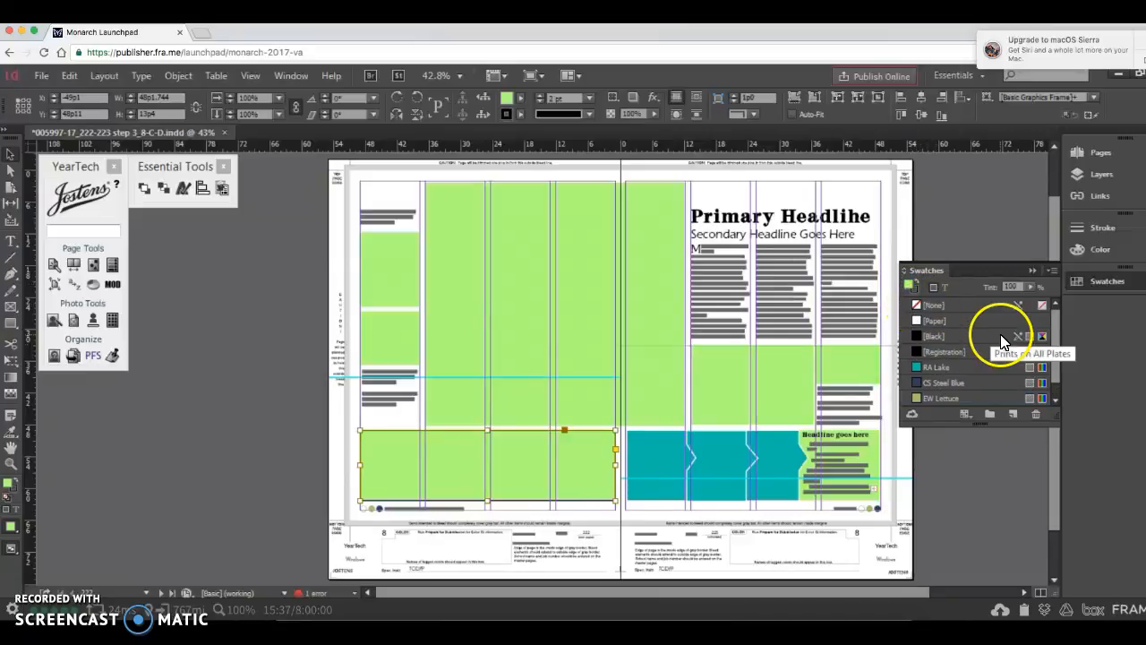
{"action": "left_click", "coordinate": [950, 306]}
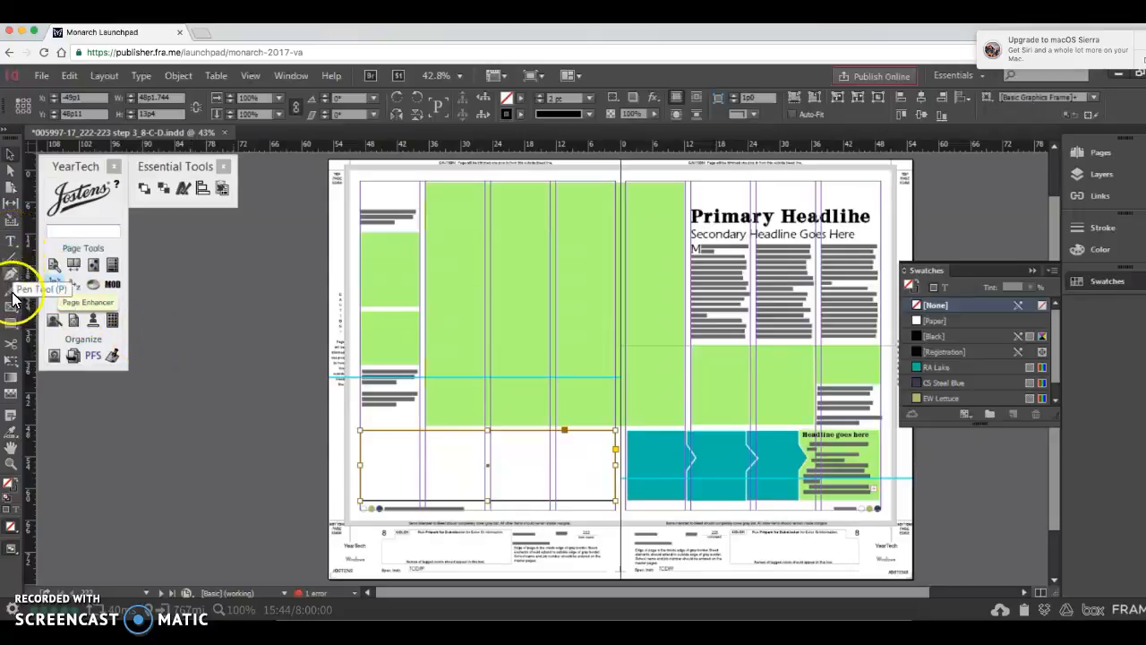
Draw a photo rectangle about 7p11.5 wide and 8p10 high inside the right part of the outlined frame.
{"action": "left_click", "coordinate": [10, 323]}
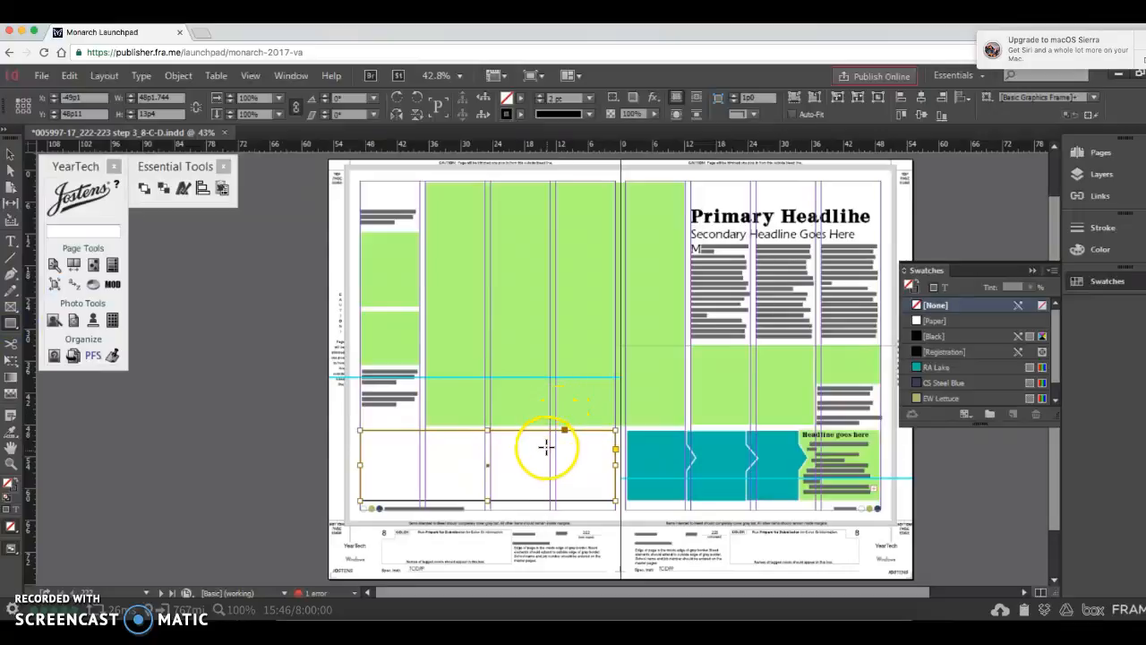
{"action": "left_click_drag", "start_coordinate": [544, 440], "coordinate": [583, 486]}
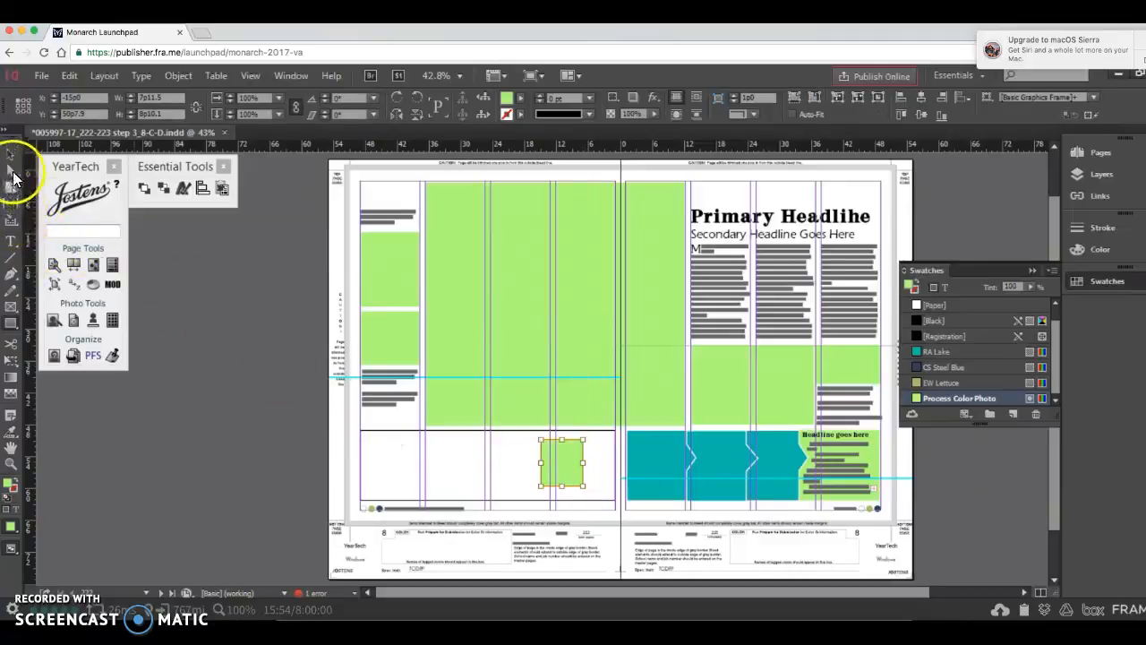
{"action": "left_click", "coordinate": [11, 240]}
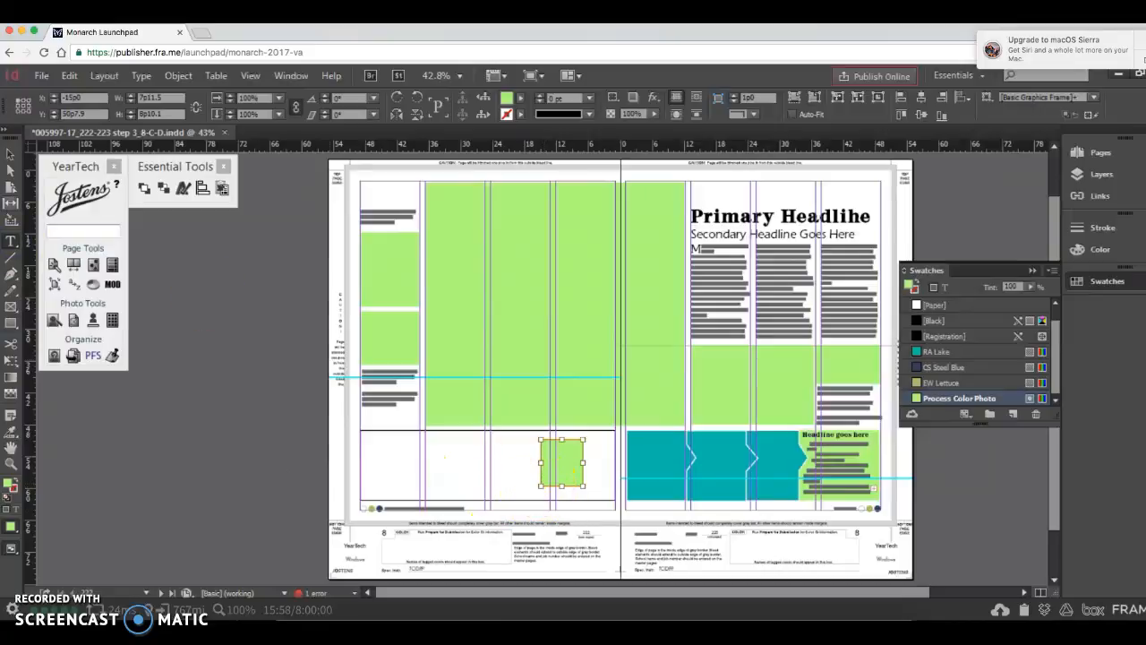
{"action": "left_click", "coordinate": [11, 154]}
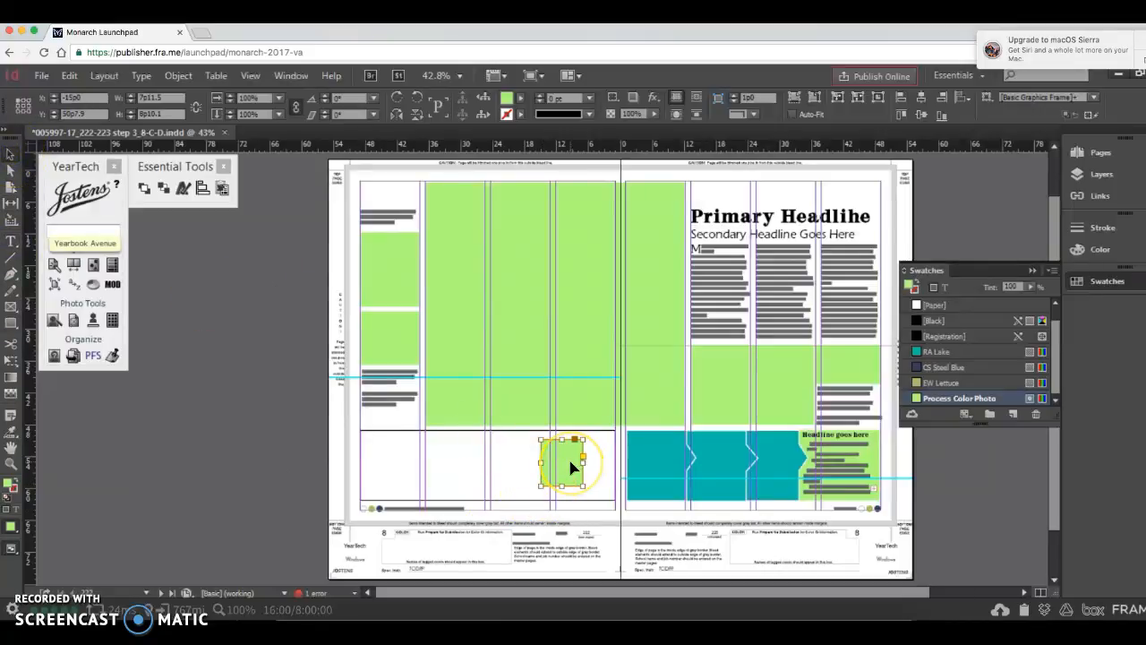
Add a text frame directly below the new photo box, matching its width, and enter the person's full name at 12 pt.
{"action": "key", "text": "ctrl+2"}
{"action": "left_click", "coordinate": [10, 241]}
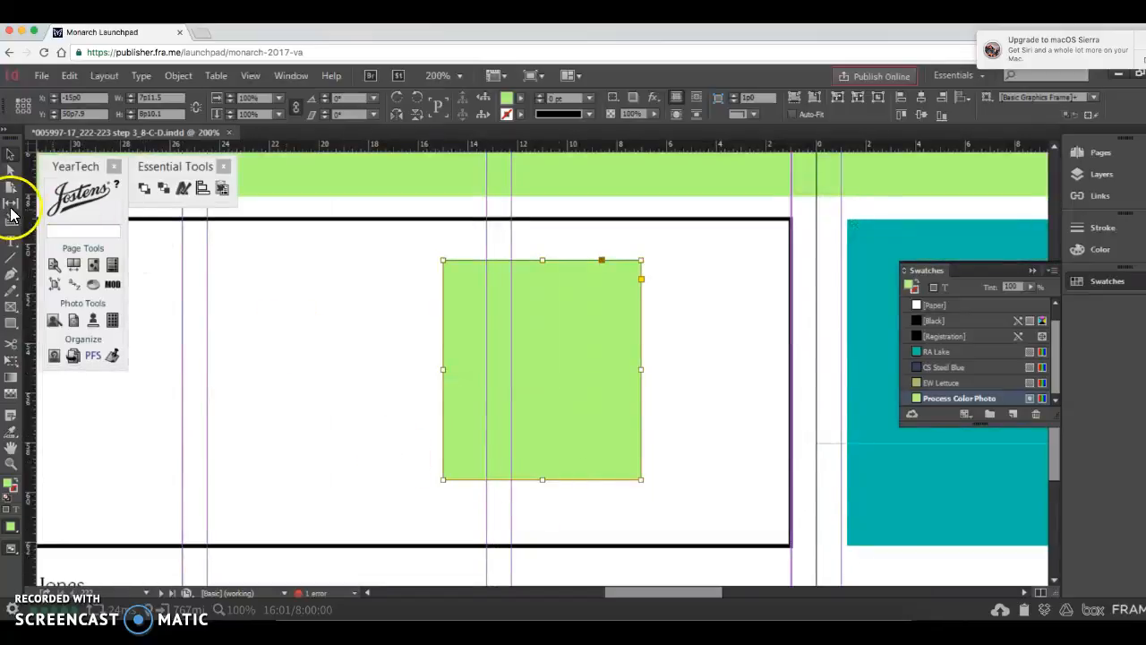
{"action": "left_click_drag", "start_coordinate": [443, 489], "coordinate": [645, 519]}
{"action": "left_click", "coordinate": [180, 96]}
{"action": "type", "text": "24"}
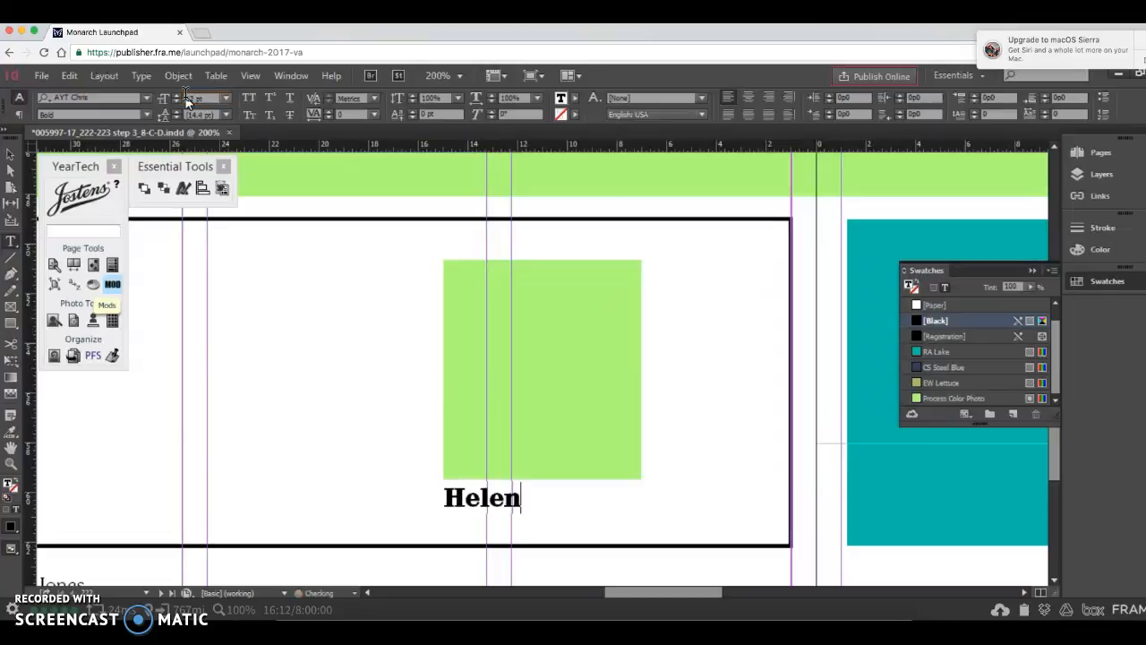
{"action": "type", "text": "r"}
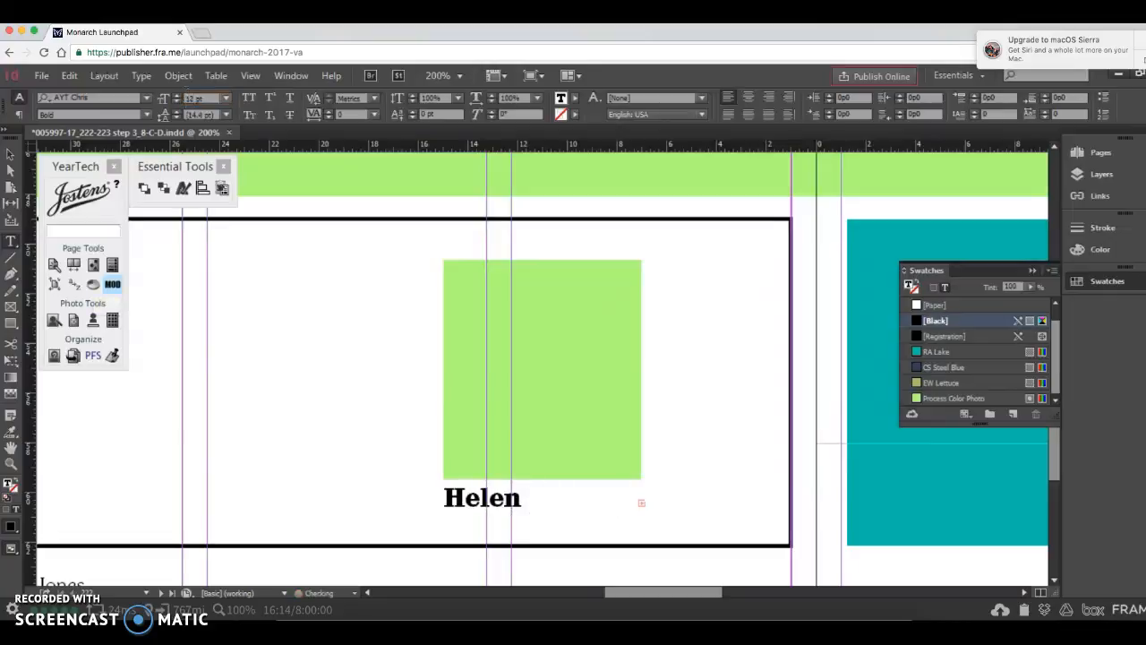
Set the name caption to Regular style at 10 pt and append (12) to it.
{"action": "key", "text": "super+a"}
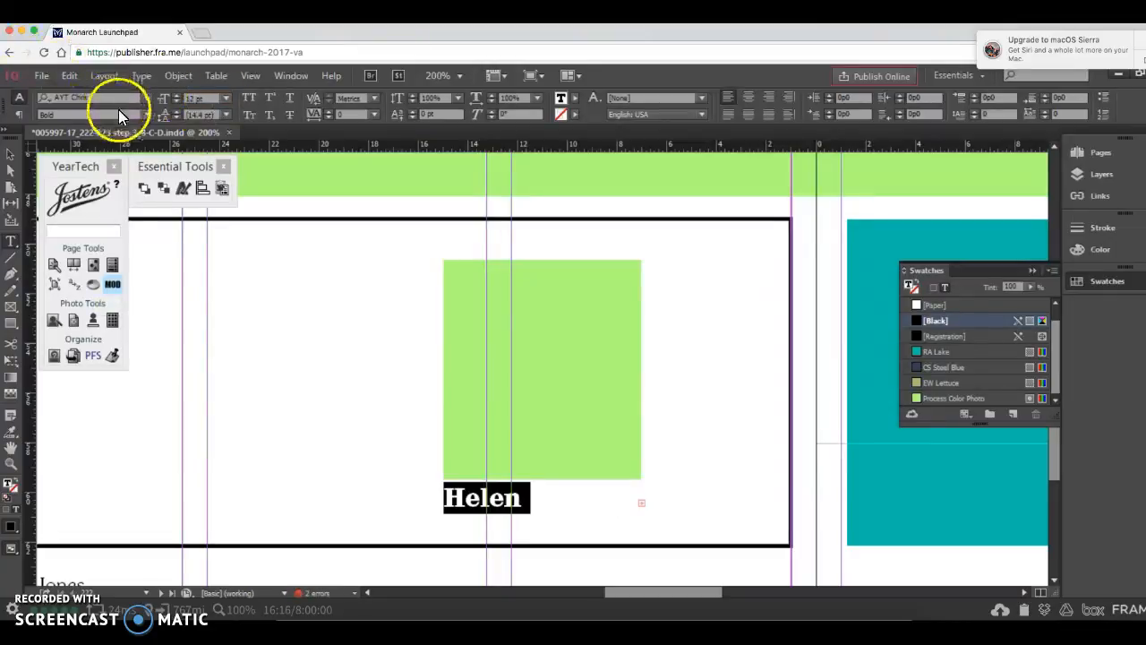
{"action": "left_click", "coordinate": [145, 115]}
{"action": "left_click", "coordinate": [143, 128]}
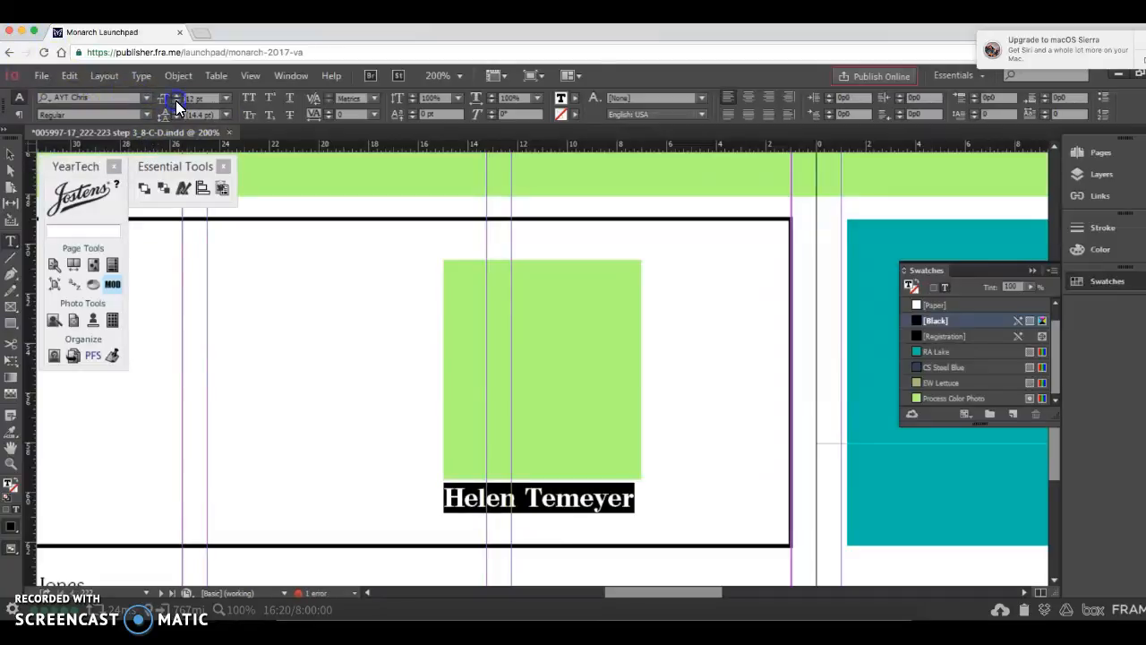
{"action": "left_click", "coordinate": [175, 102]}
{"action": "left_click", "coordinate": [147, 158]}
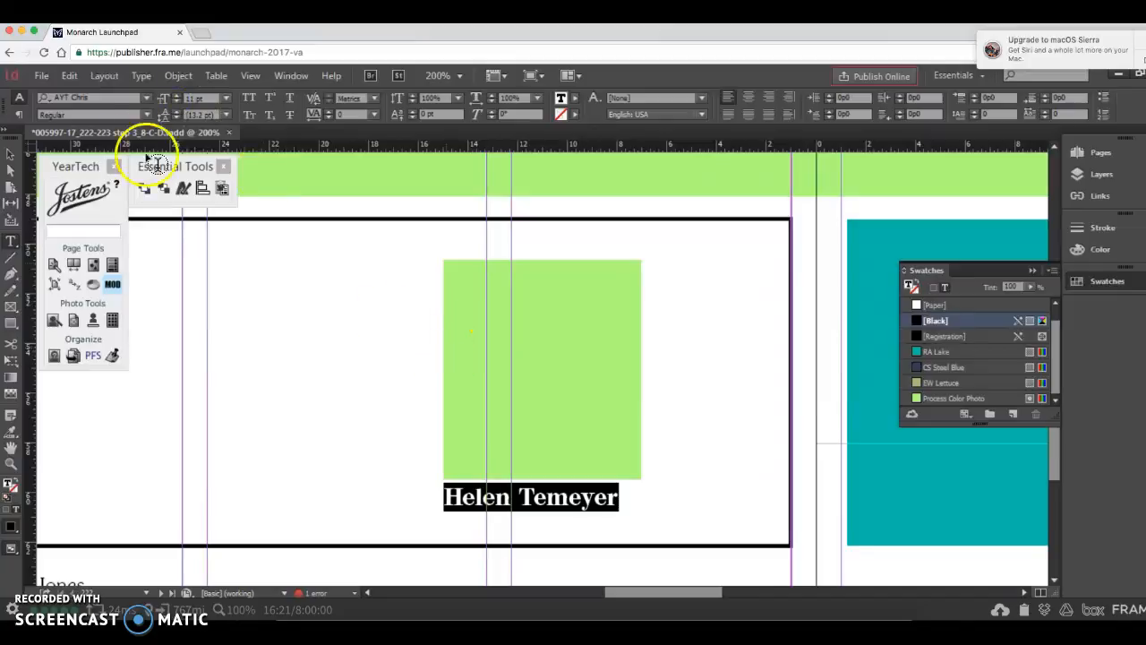
{"action": "left_click", "coordinate": [177, 100]}
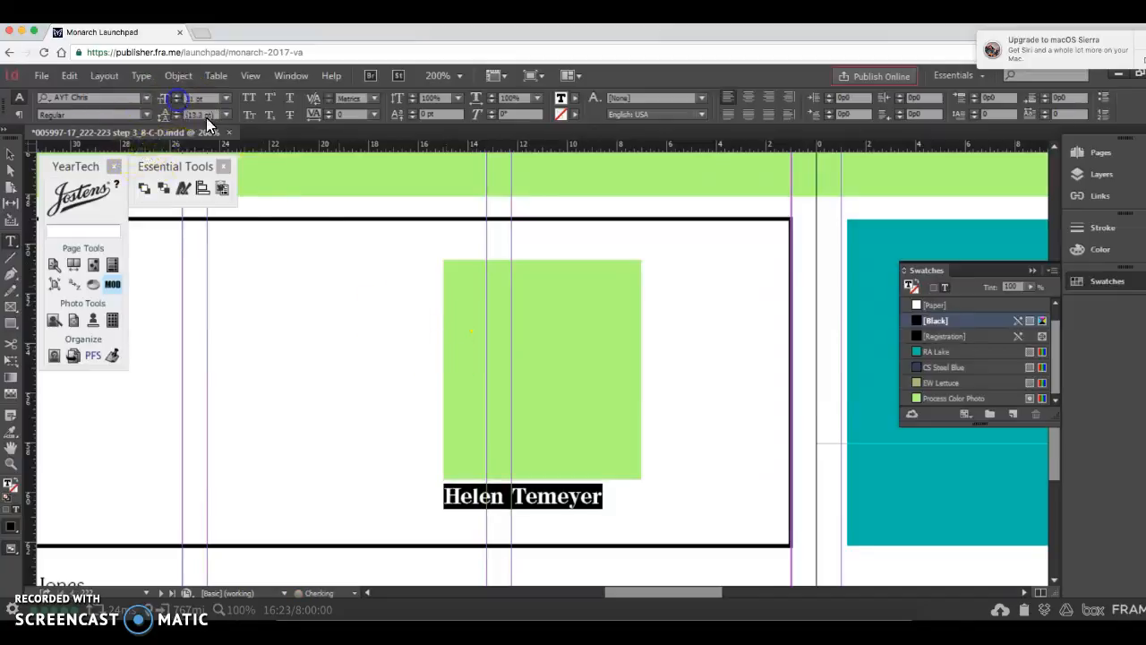
{"action": "left_click", "coordinate": [603, 491]}
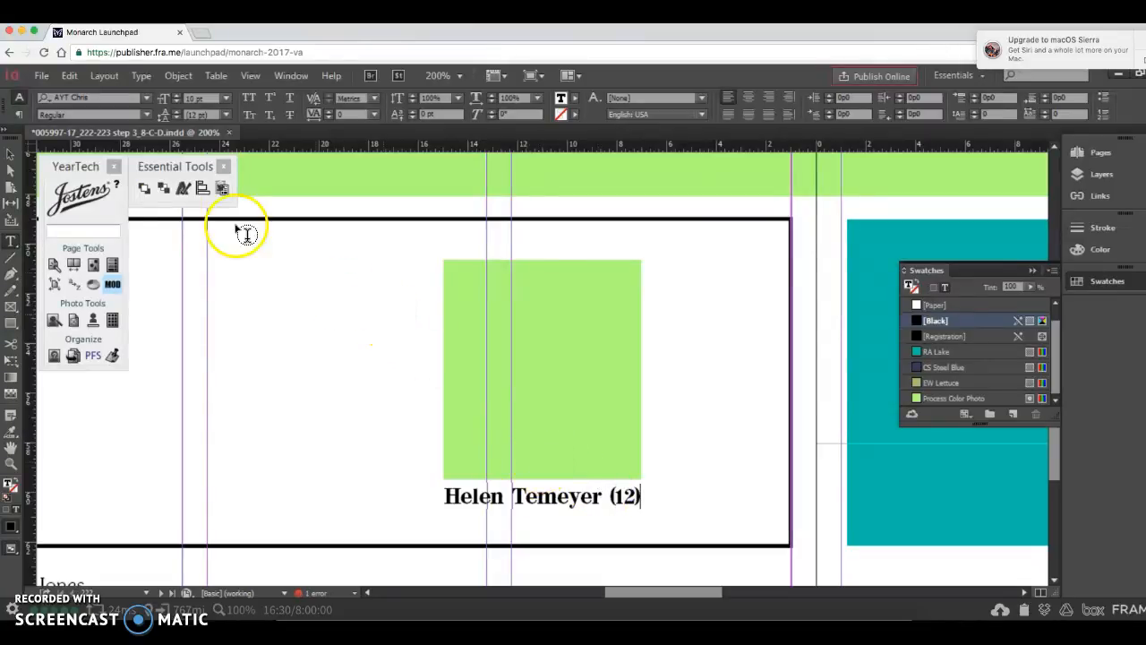
Add the 14 pt quote "I can't wait for playoffs!" beside the photo box, overlapping the right border, and lower its frame's top edge to about Y 51p10.8.
{"action": "left_click", "coordinate": [14, 243]}
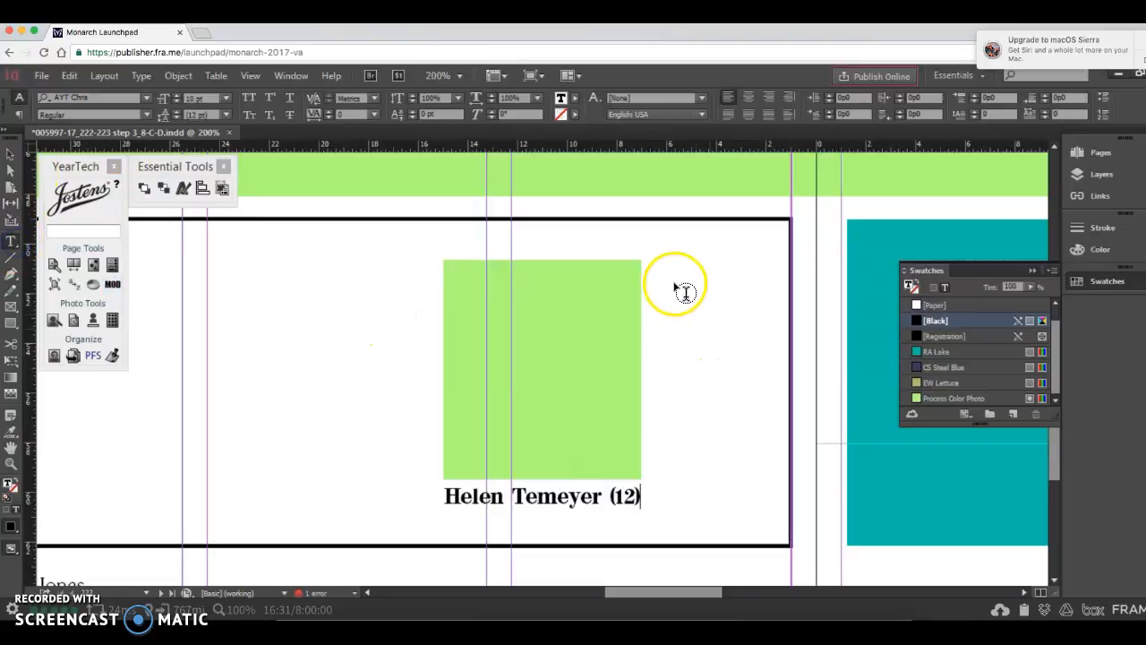
{"action": "left_click_drag", "start_coordinate": [670, 274], "coordinate": [800, 471]}
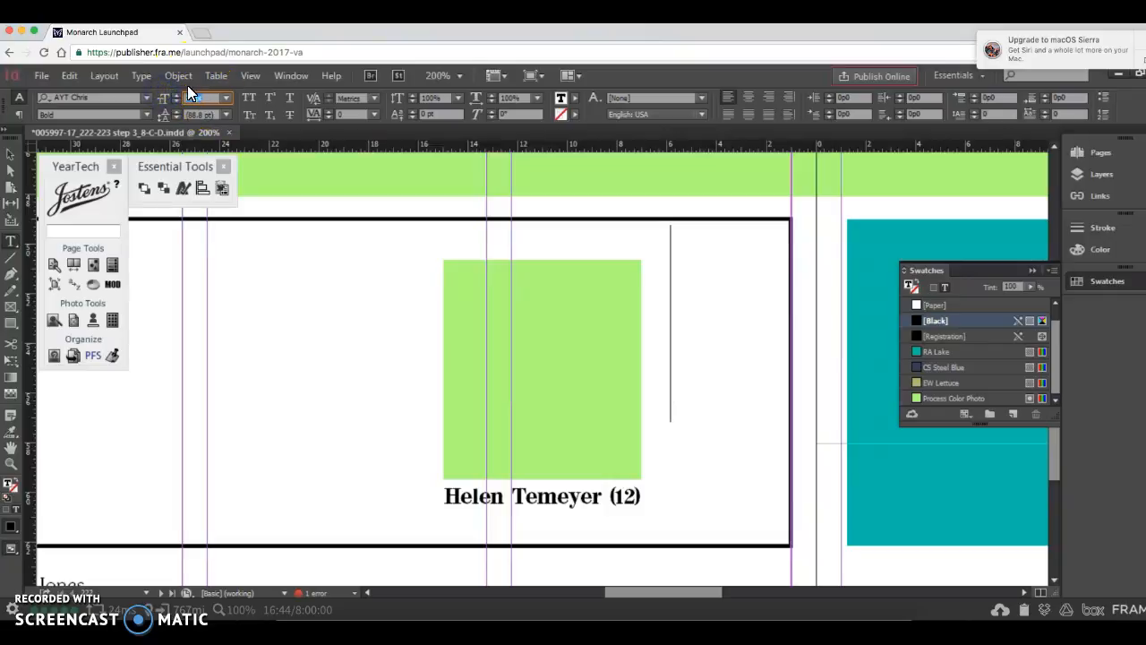
{"action": "key", "text": "Return"}
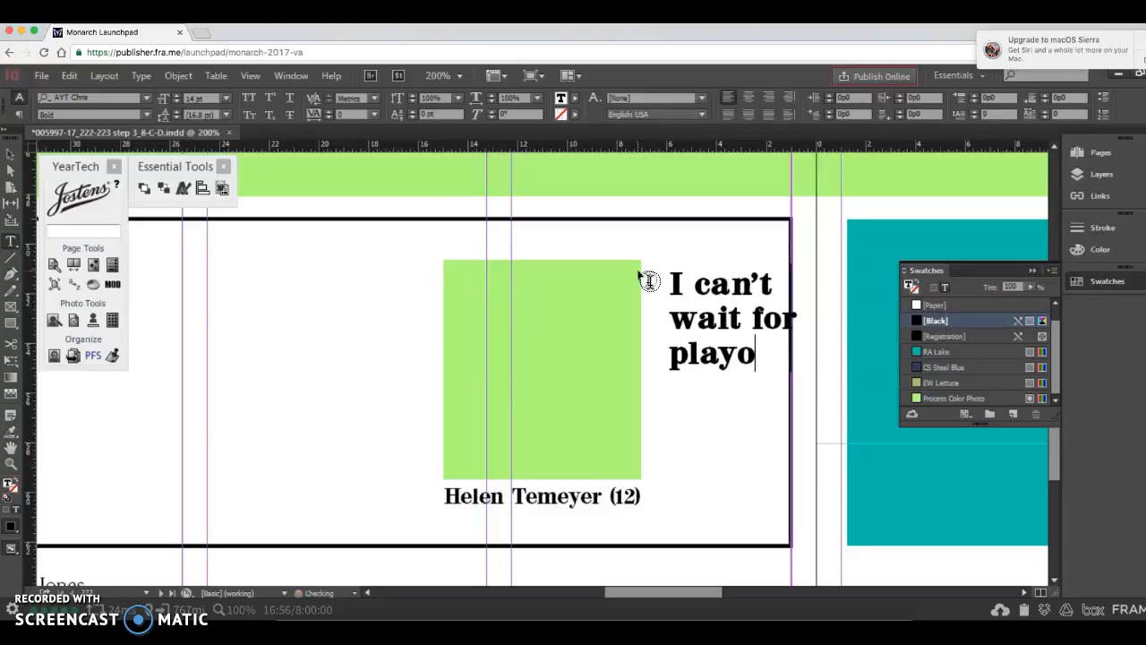
{"action": "type", "text": "!"}
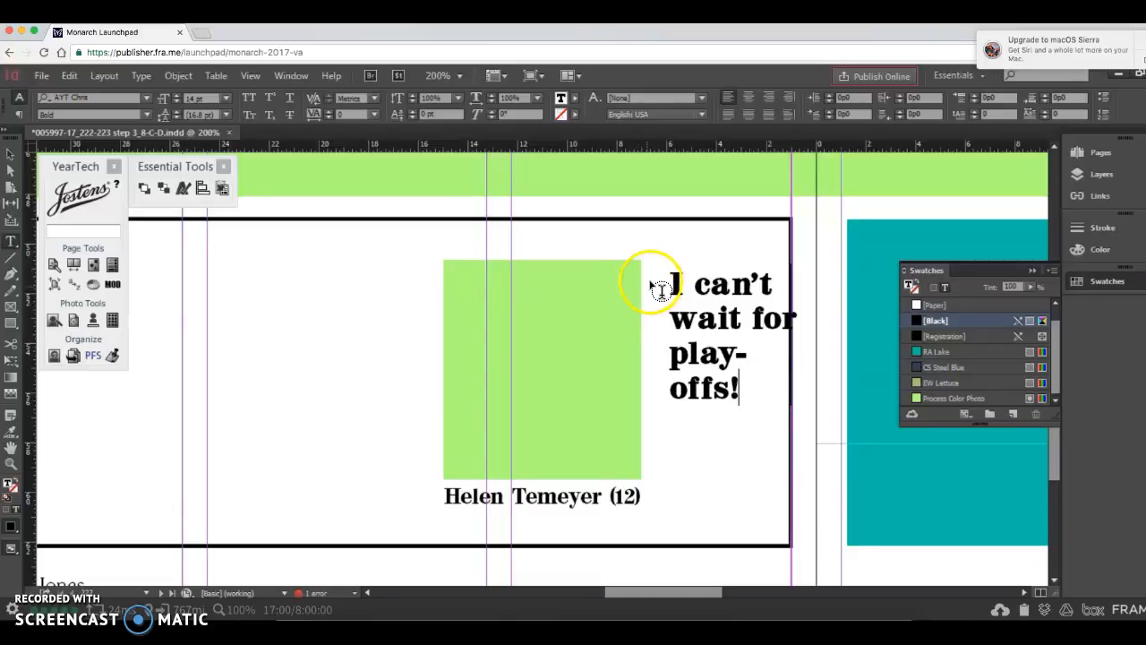
{"action": "left_click", "coordinate": [10, 155]}
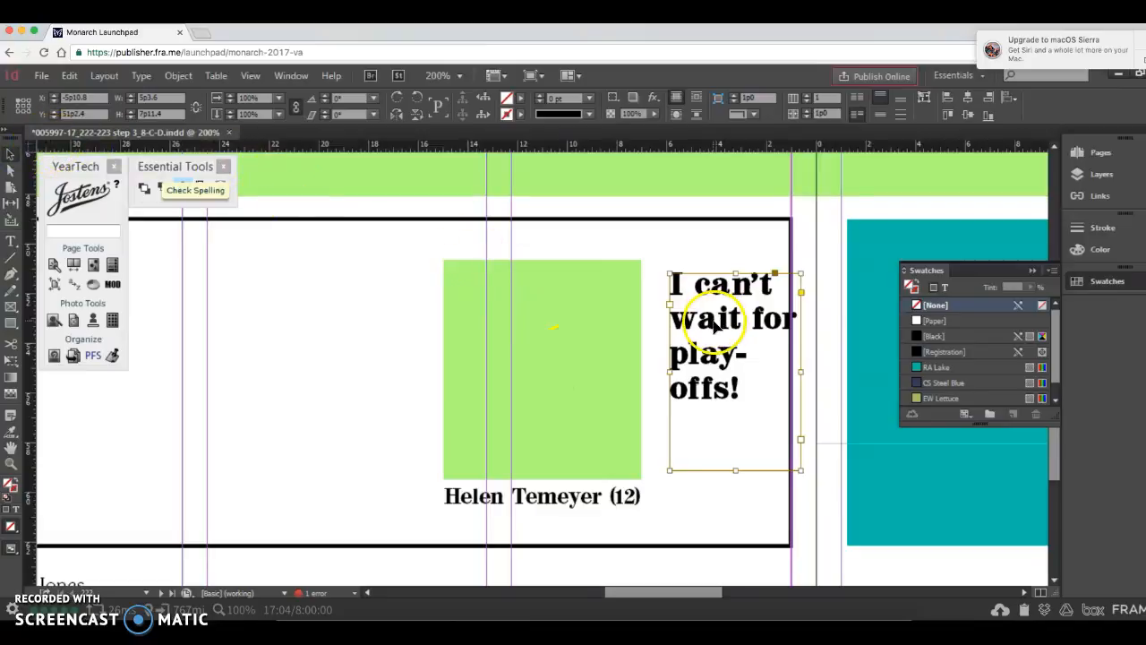
{"action": "left_click_drag", "start_coordinate": [735, 271], "coordinate": [736, 291]}
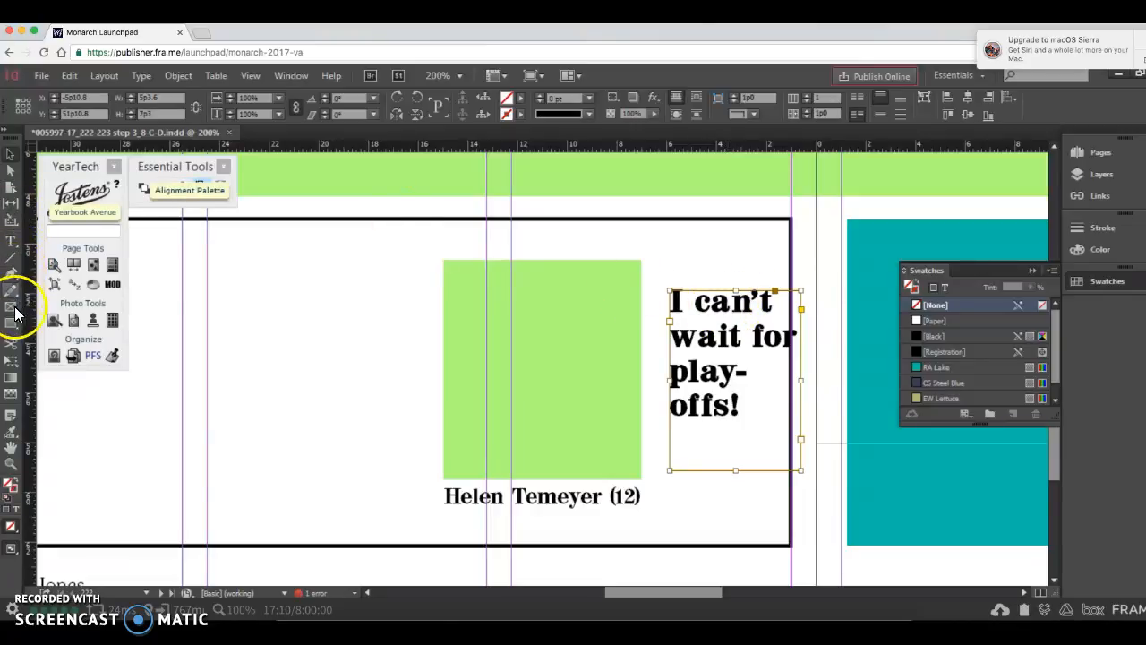
Cover the border behind the quote with a rectangle about 1p9 wide and 6p6 high, filled with Paper.
{"action": "left_click", "coordinate": [13, 324]}
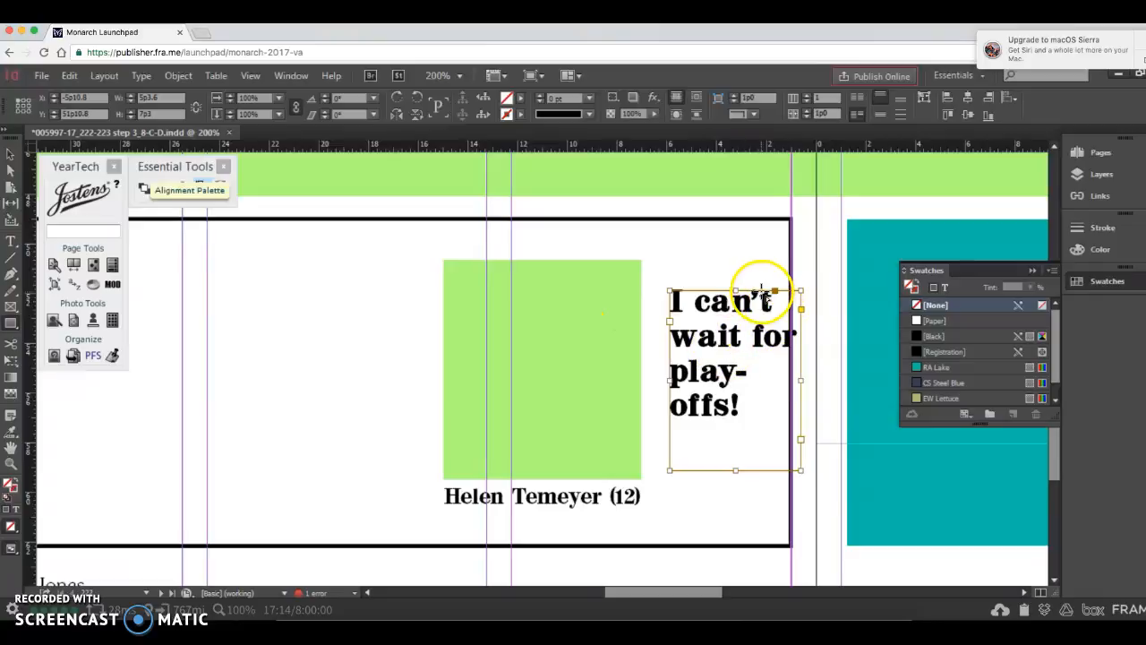
{"action": "left_click_drag", "start_coordinate": [761, 291], "coordinate": [807, 460]}
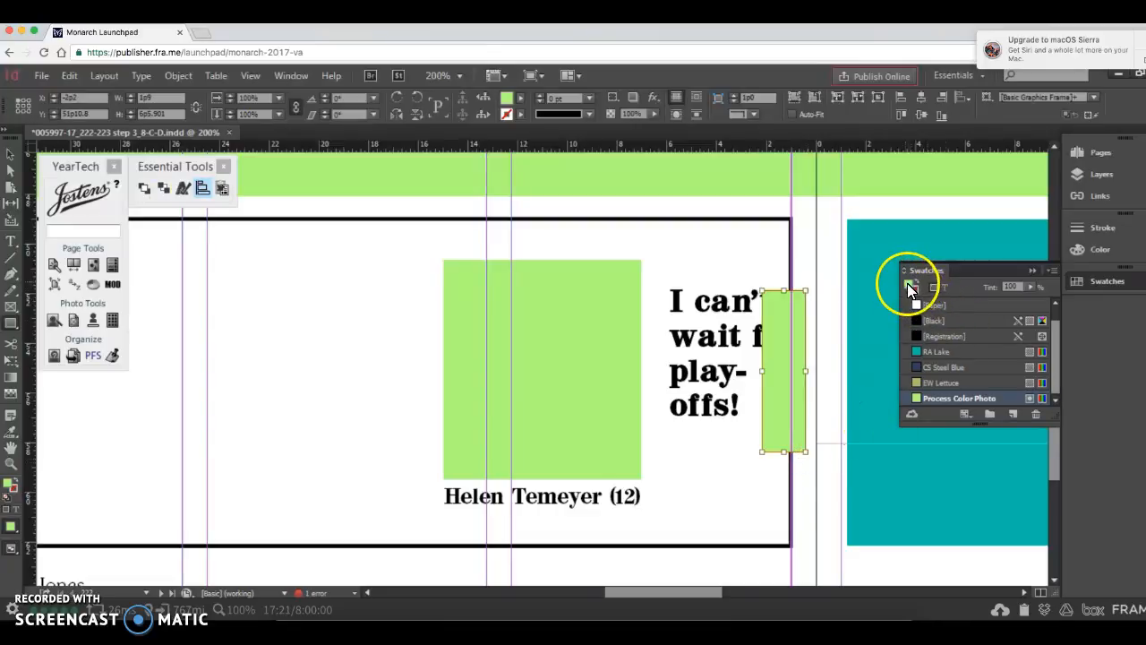
{"action": "left_click", "coordinate": [925, 307]}
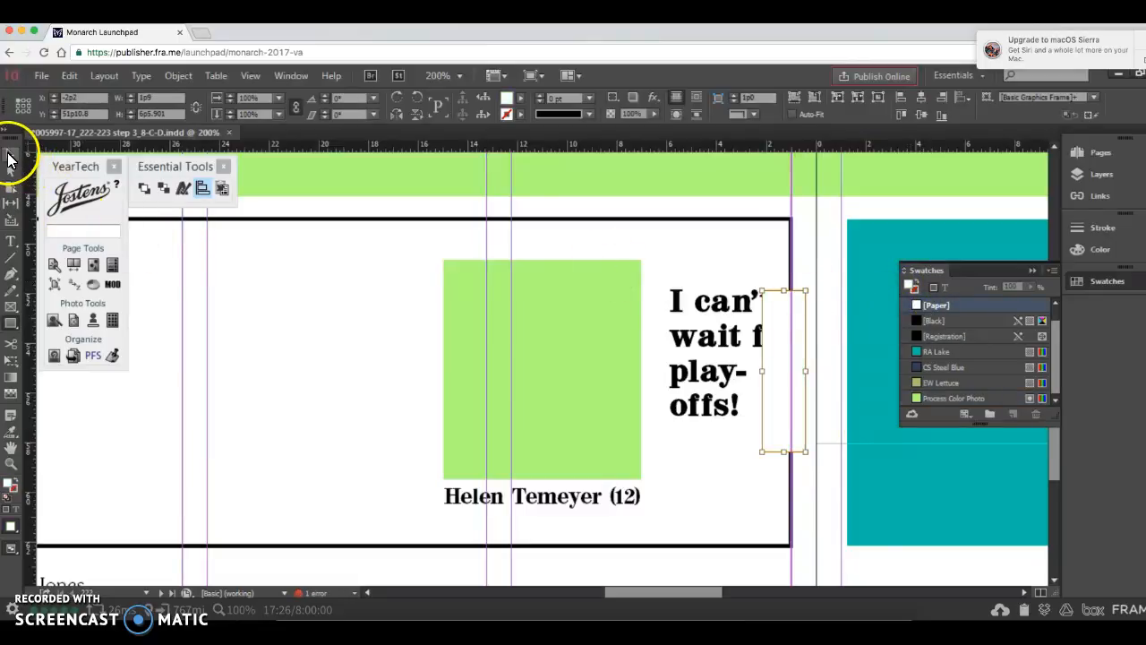
Bring the quote text frame in front of the white rectangle and deselect it.
{"action": "left_click", "coordinate": [718, 324]}
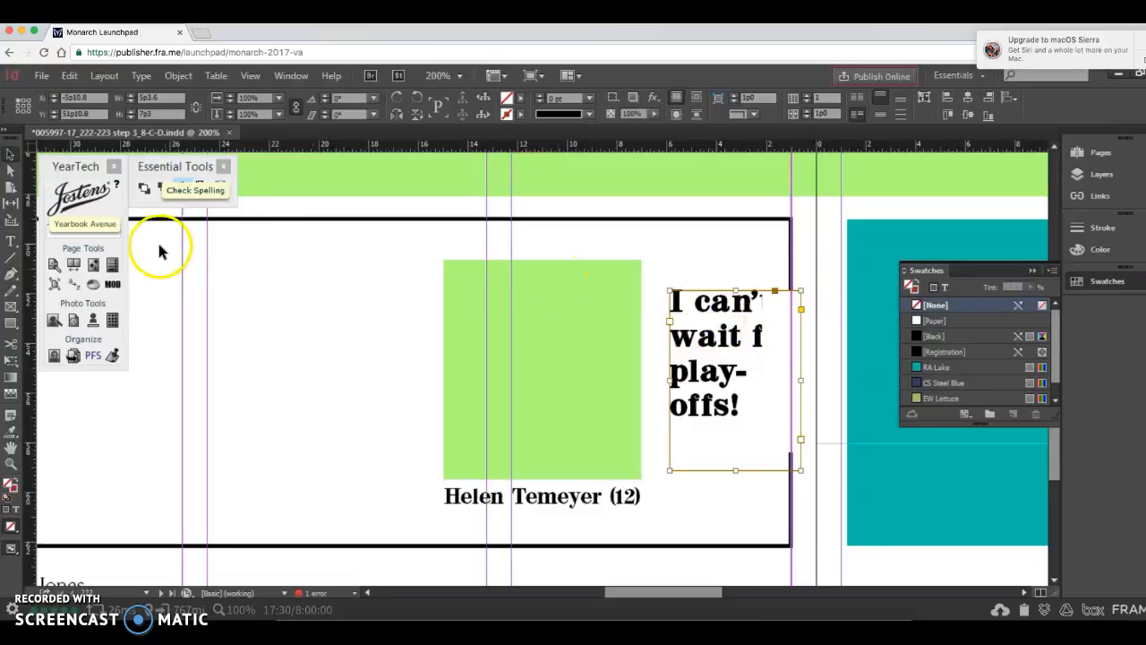
{"action": "left_click", "coordinate": [143, 192]}
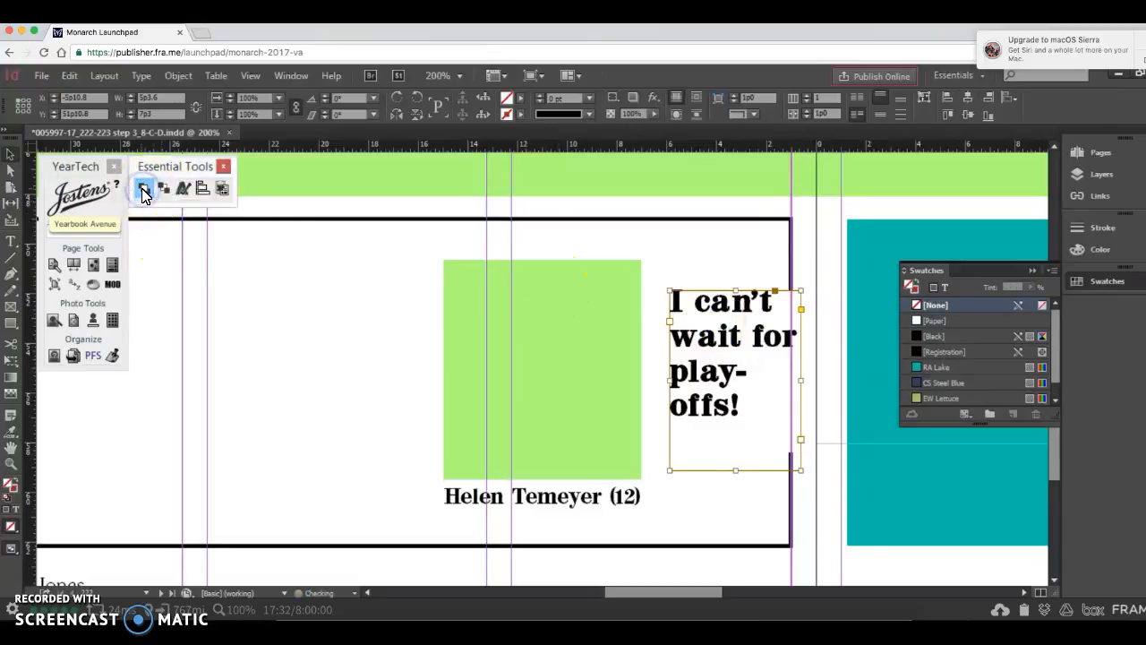
{"action": "left_click", "coordinate": [798, 262]}
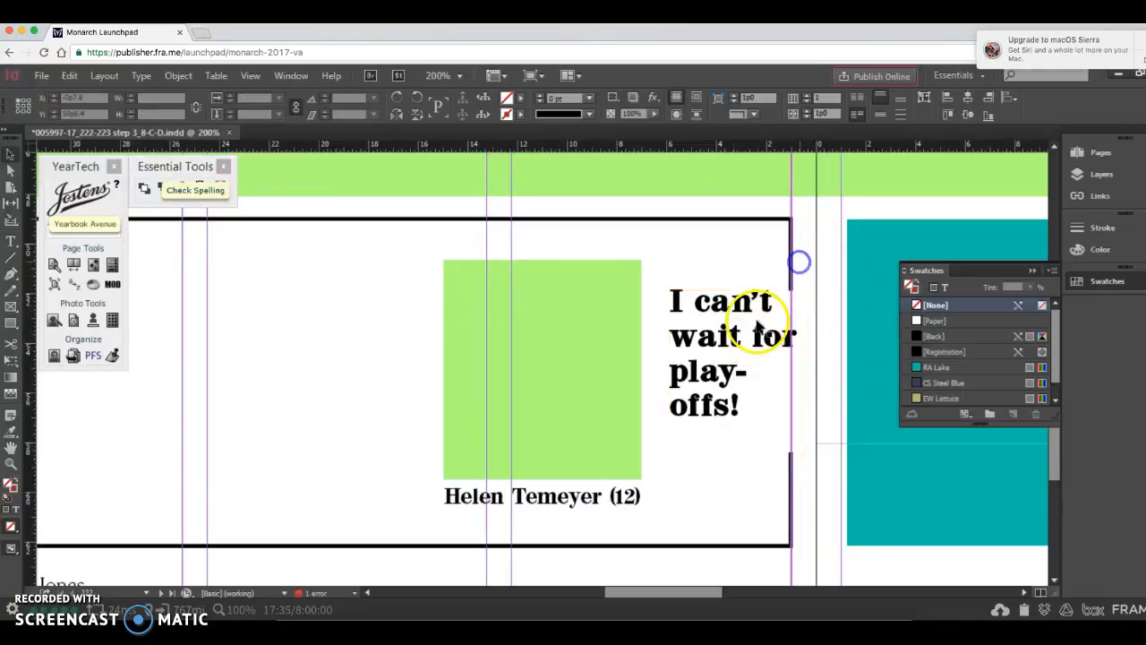
Shorten the quote text frame to about 6p4.5 high and switch the page to Preview mode to hide the guides.
{"action": "left_click", "coordinate": [749, 464]}
{"action": "left_click_drag", "start_coordinate": [736, 469], "coordinate": [735, 447]}
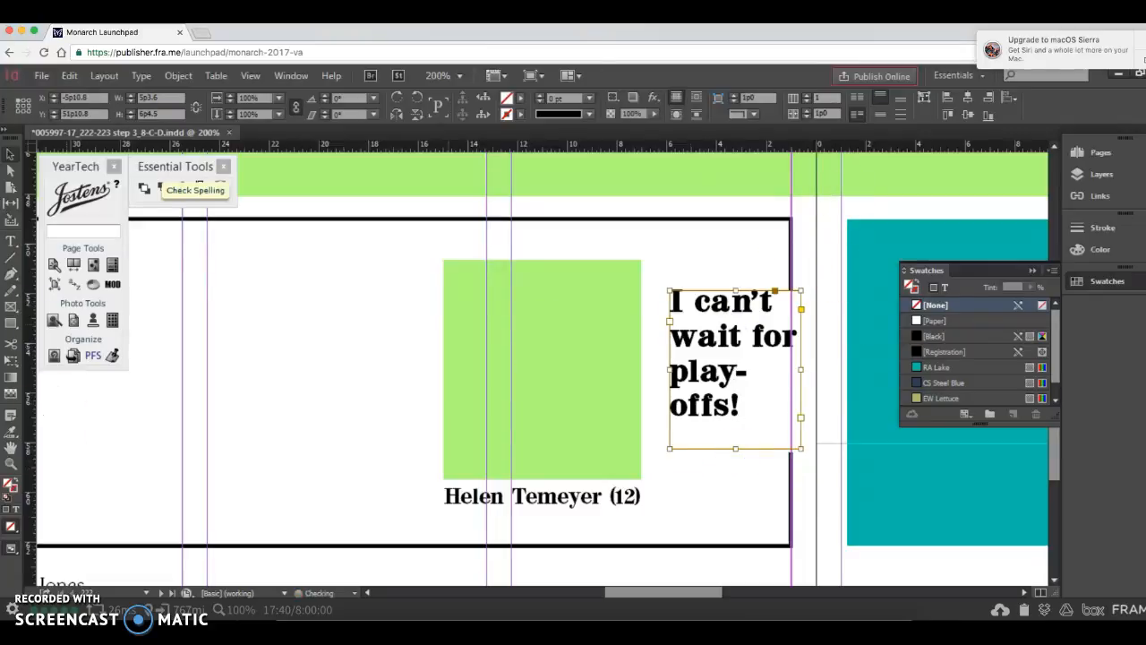
{"action": "left_click_drag", "start_coordinate": [11, 547], "coordinate": [52, 481]}
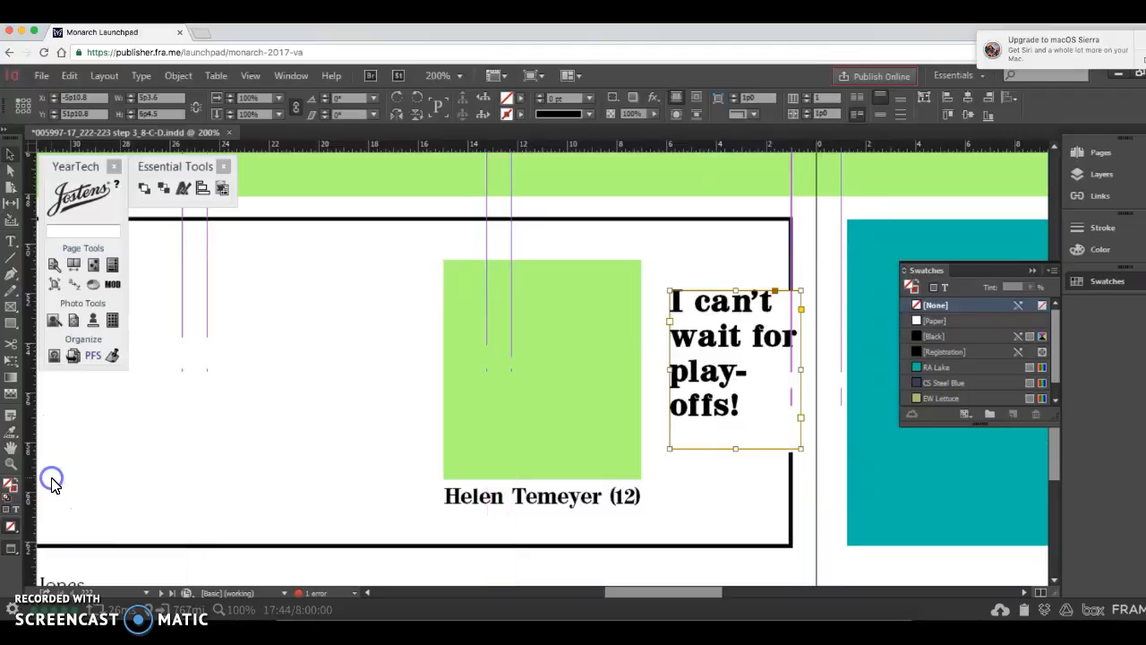
{"action": "left_click", "coordinate": [199, 377]}
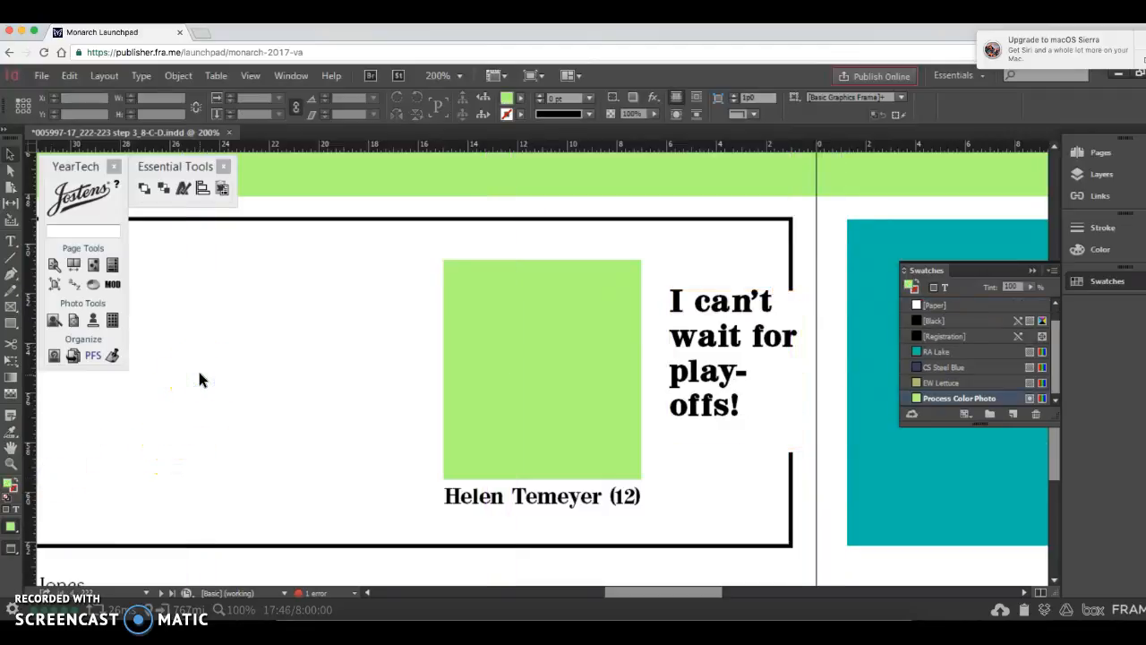
Move the quote text frame down to about X -5p8.6, Y 52p9.5, centring it on the border gap, and deselect it.
{"action": "left_click", "coordinate": [714, 367]}
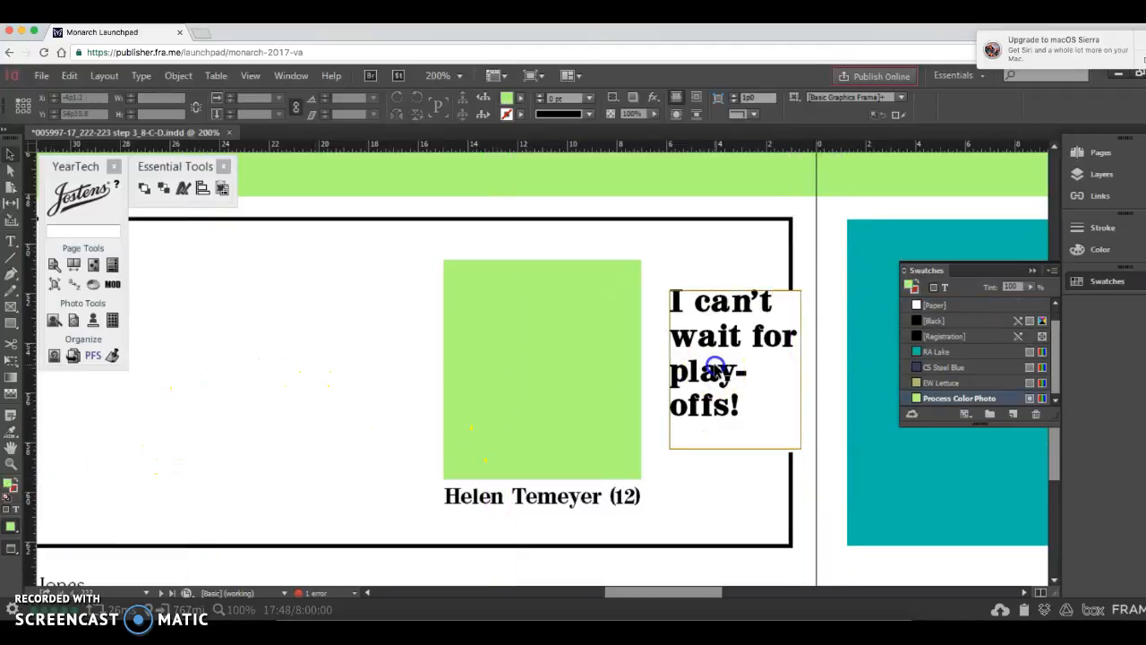
{"action": "left_click_drag", "start_coordinate": [717, 341], "coordinate": [752, 394]}
{"action": "left_click", "coordinate": [760, 504]}
{"action": "left_click", "coordinate": [770, 380]}
{"action": "left_click", "coordinate": [740, 584]}
{"action": "left_click", "coordinate": [723, 421]}
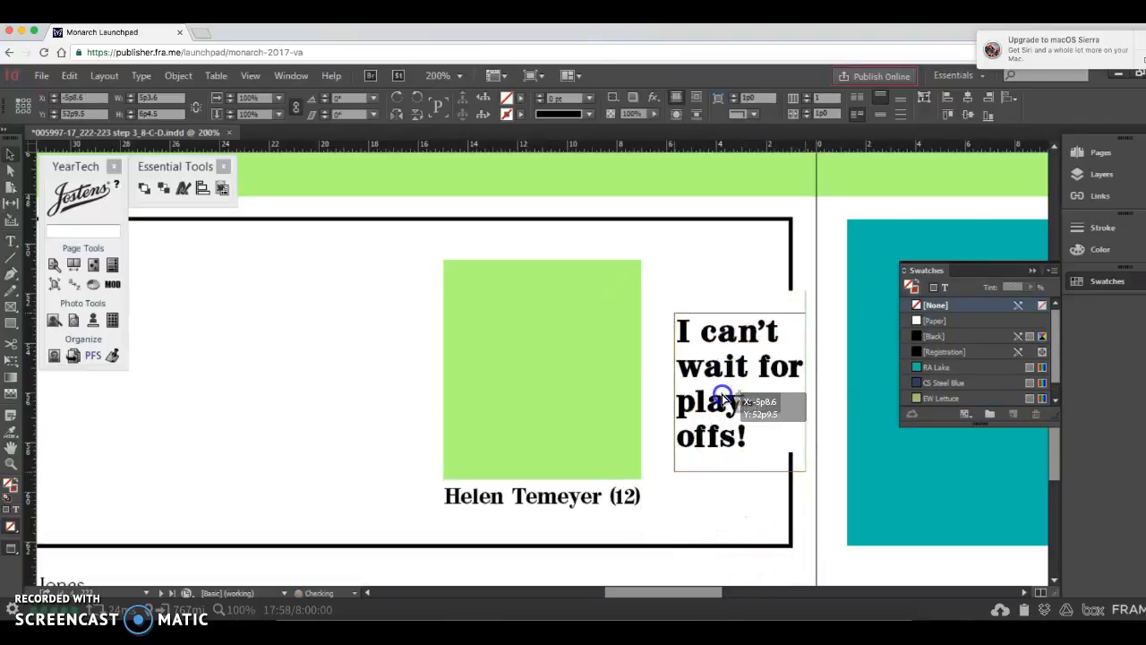
{"action": "left_click", "coordinate": [448, 461]}
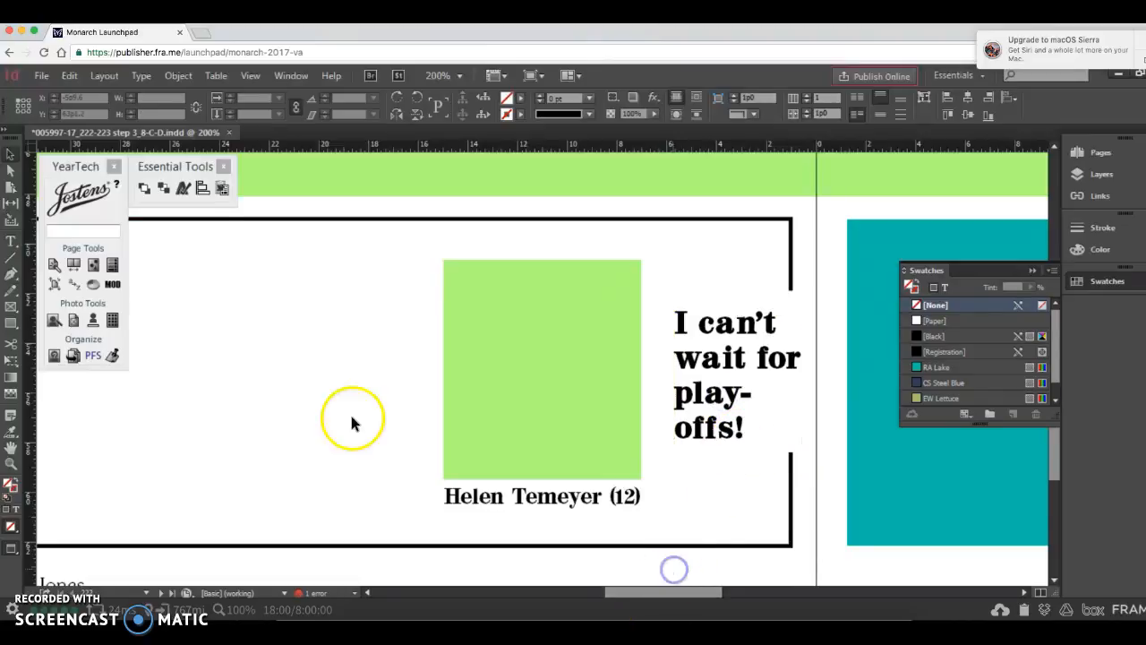
Add an opening quotation mark in a new text frame about 6p0.6 wide and 6p4.5 high in the empty area beside the photo box.
{"action": "left_click_drag", "start_coordinate": [201, 343], "coordinate": [351, 495]}
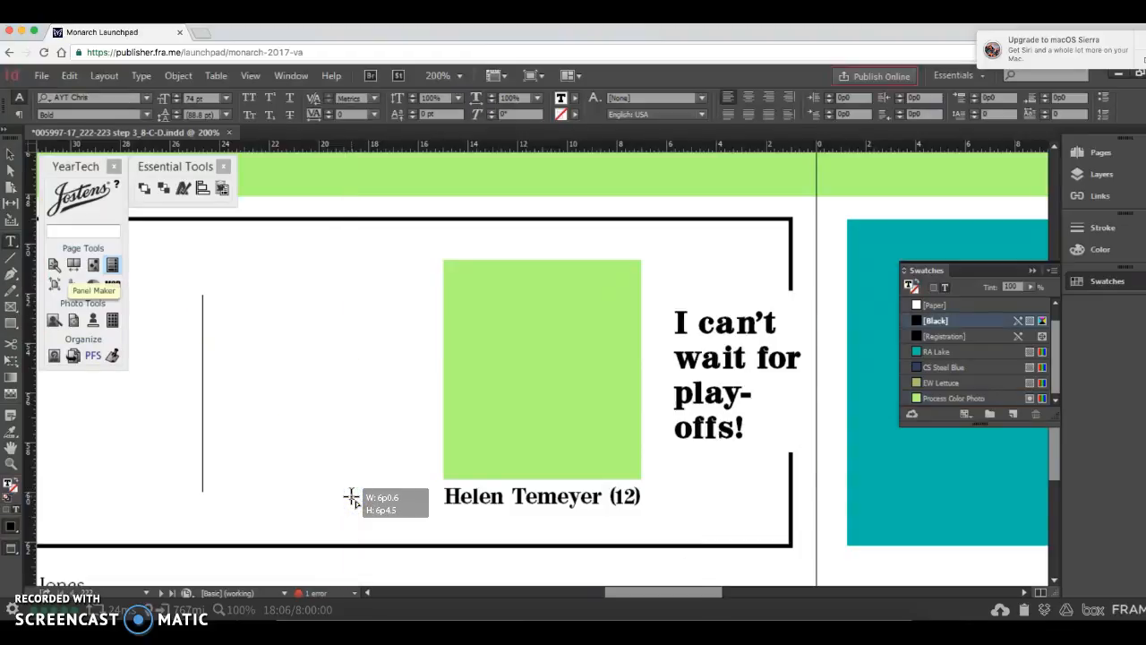
{"action": "type", "text": "\""}
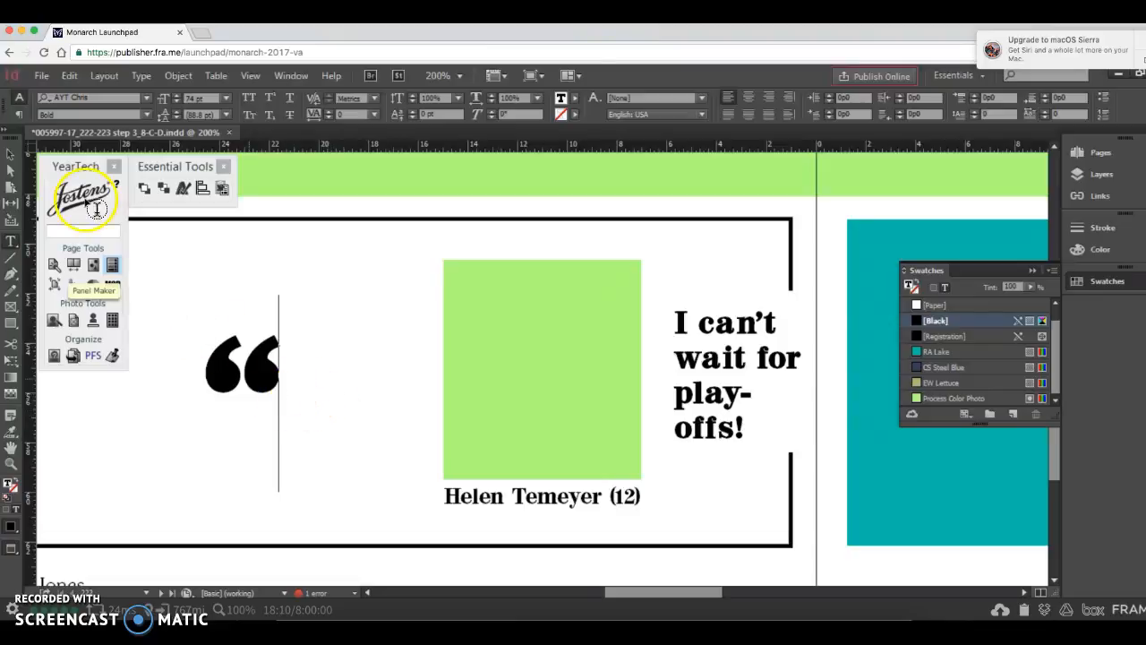
{"action": "left_click", "coordinate": [10, 154]}
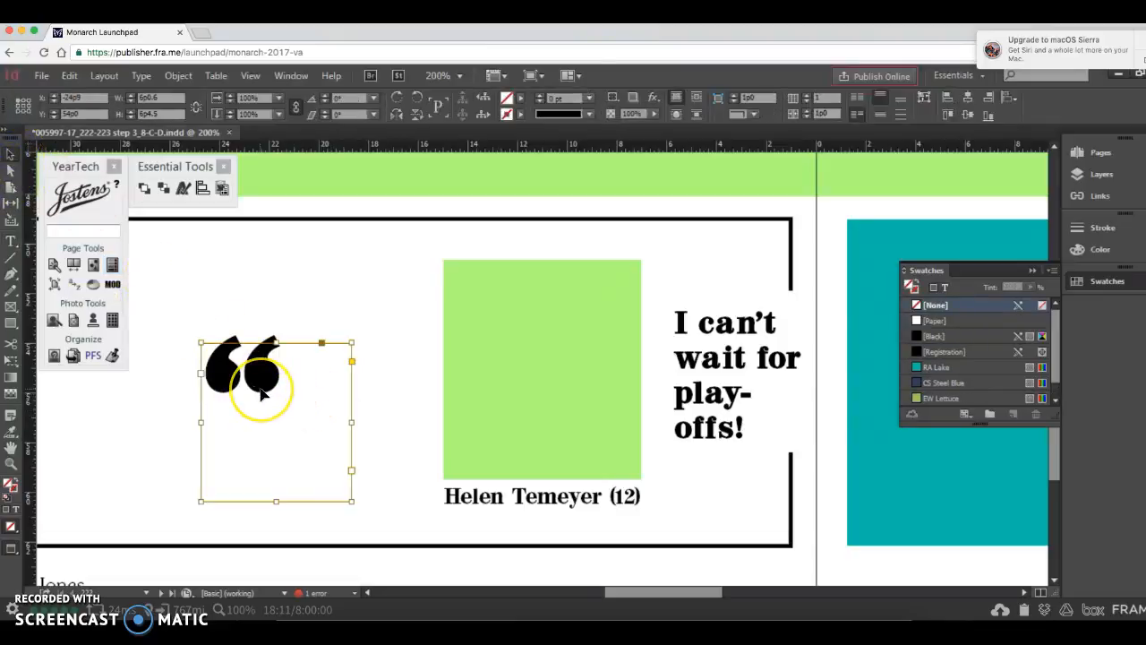
Convert the quotation mark to outlines and place it above the start of the quote at about X -6p7.5, Y 50p7.9.
{"action": "left_click", "coordinate": [143, 76]}
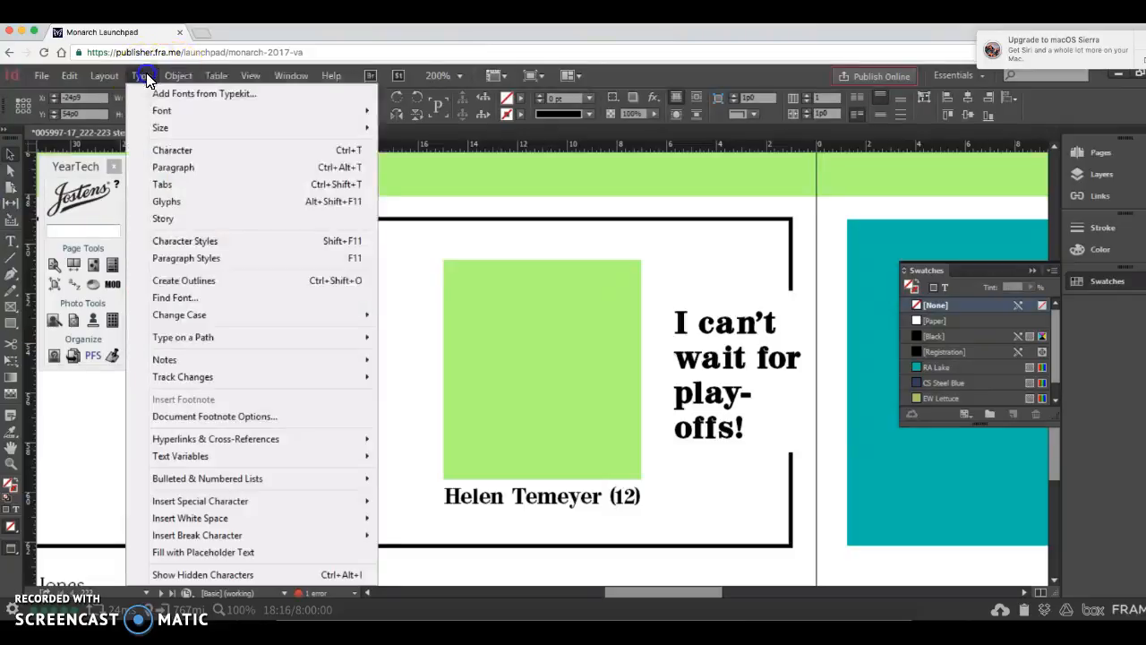
{"action": "left_click", "coordinate": [175, 283]}
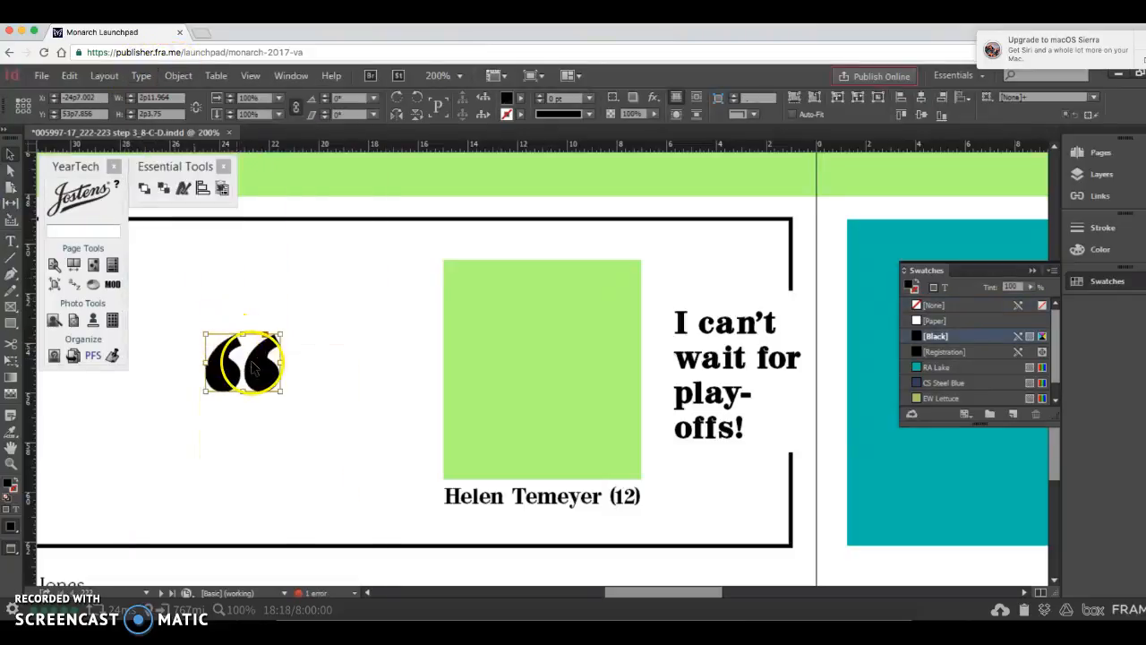
{"action": "left_click_drag", "start_coordinate": [254, 365], "coordinate": [712, 297]}
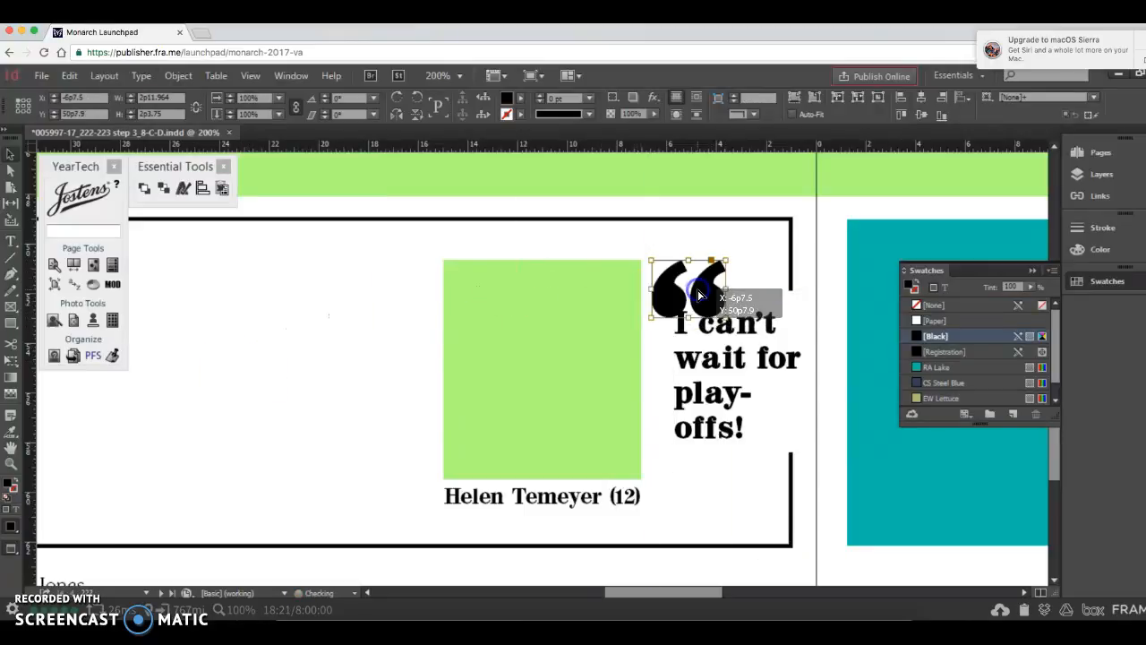
{"action": "left_click_drag", "start_coordinate": [689, 259], "coordinate": [686, 240]}
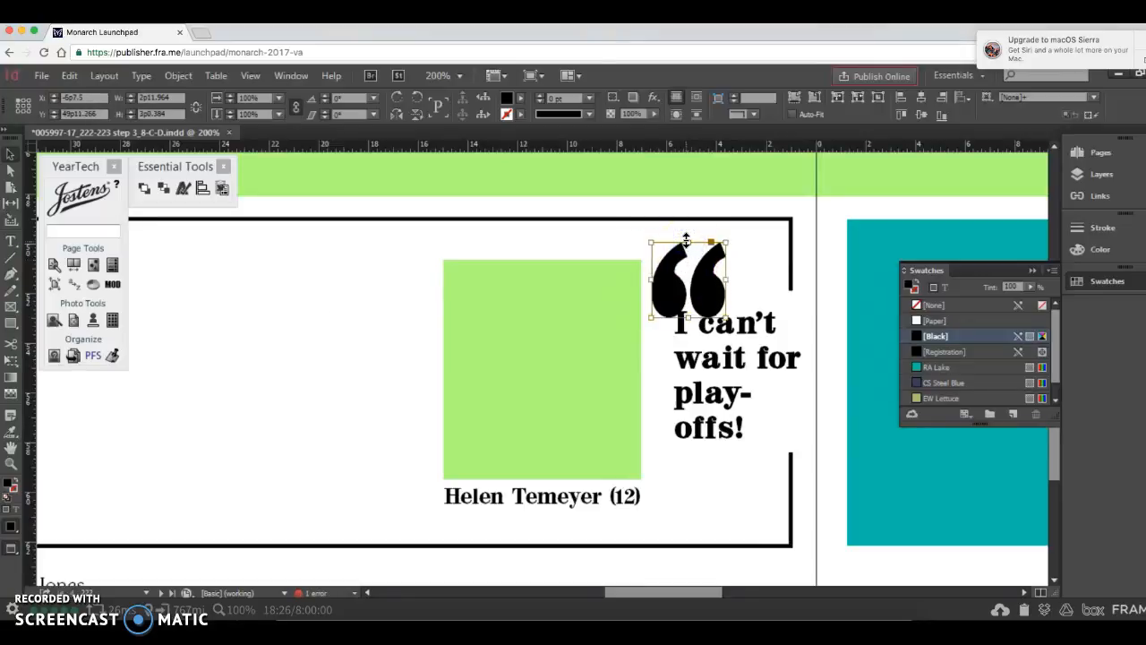
{"action": "key", "text": "ctrl+a"}
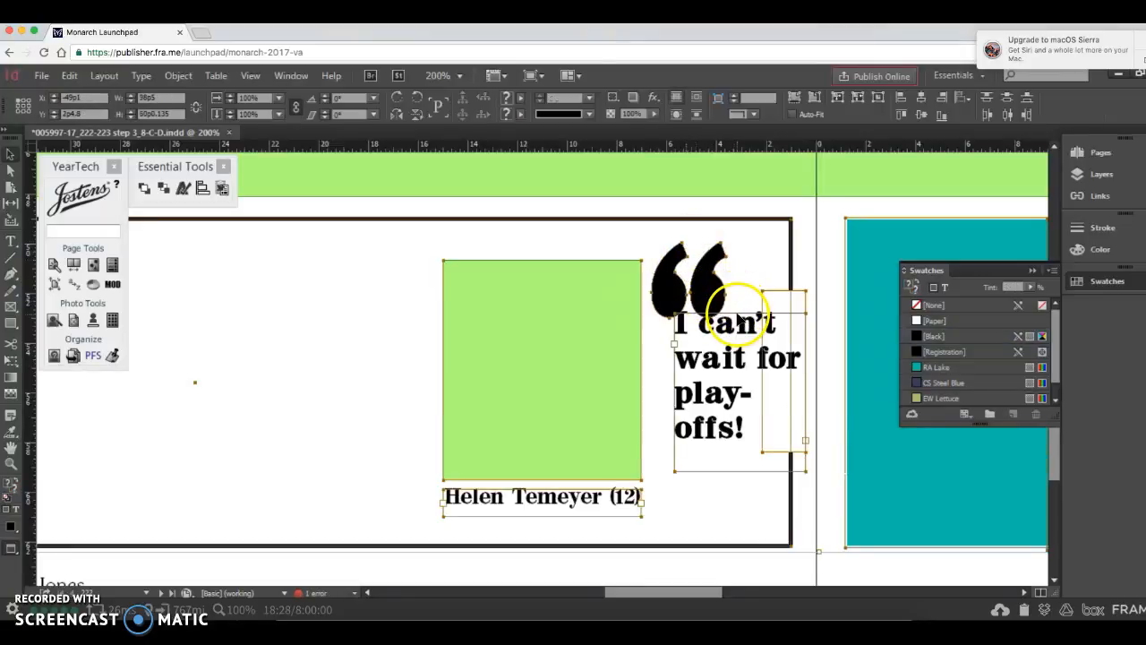
{"action": "left_click", "coordinate": [739, 203]}
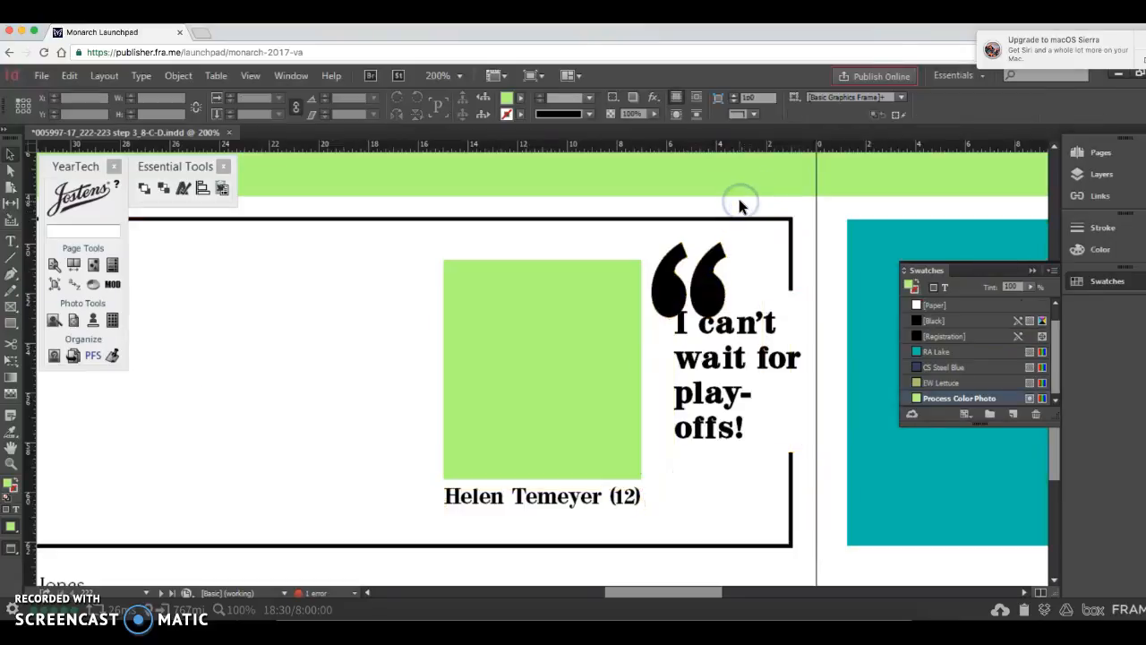
Open the transparency effects for the outlined quotation mark and apply the settings to its Fill.
{"action": "left_click", "coordinate": [685, 291]}
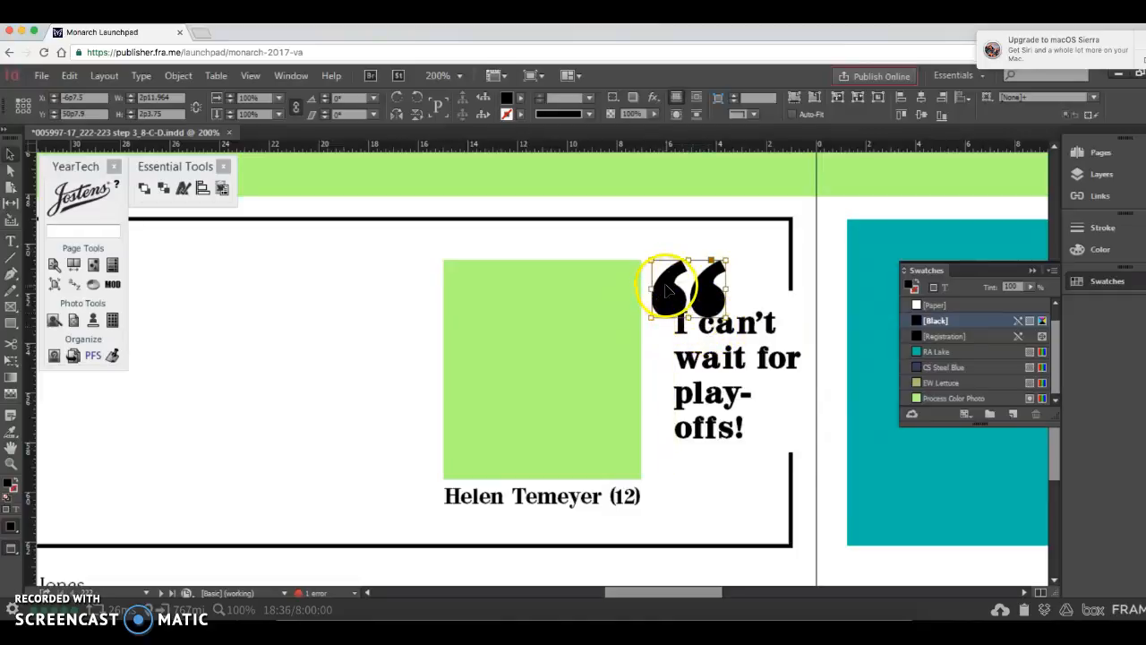
{"action": "left_click", "coordinate": [177, 75]}
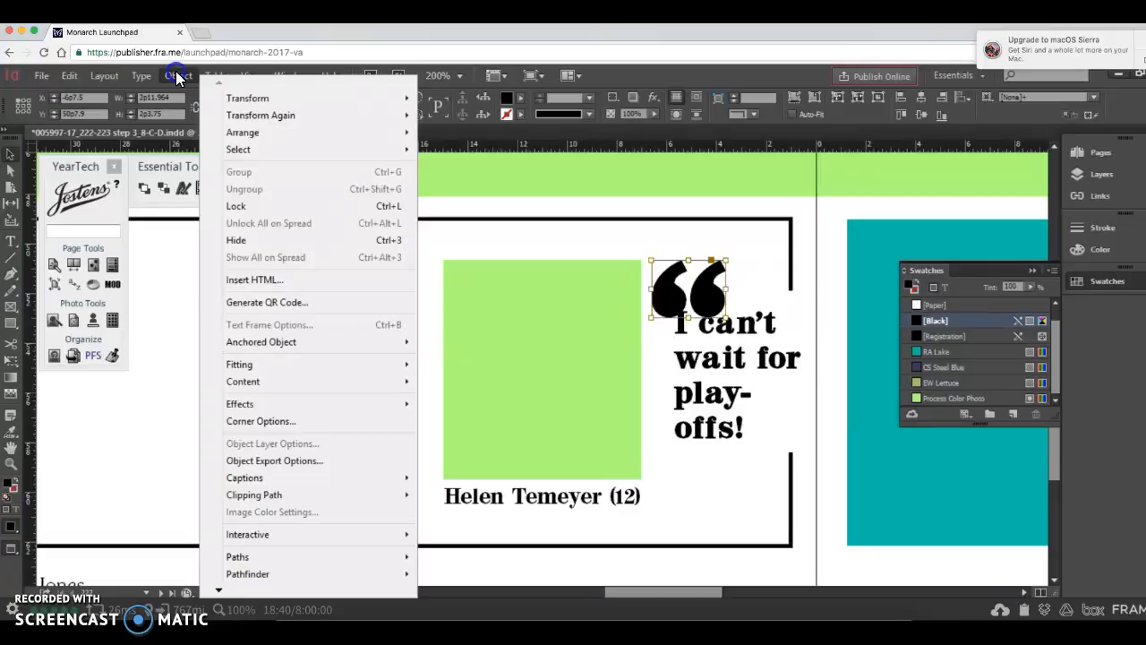
{"action": "mouse_move", "coordinate": [258, 405]}
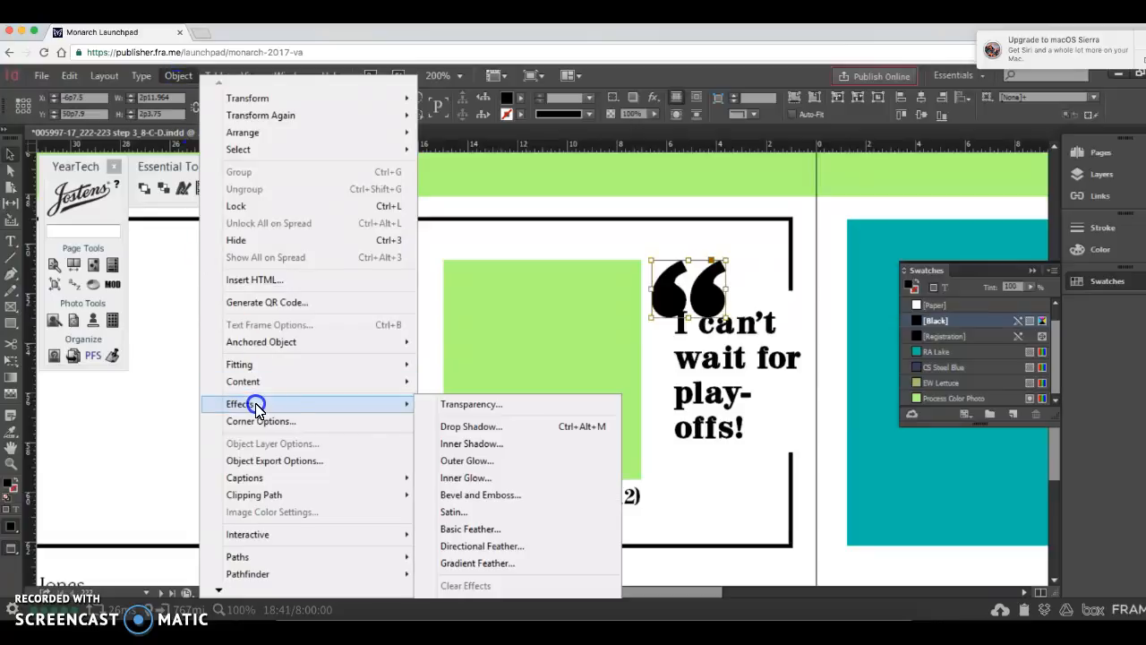
{"action": "left_click", "coordinate": [507, 404]}
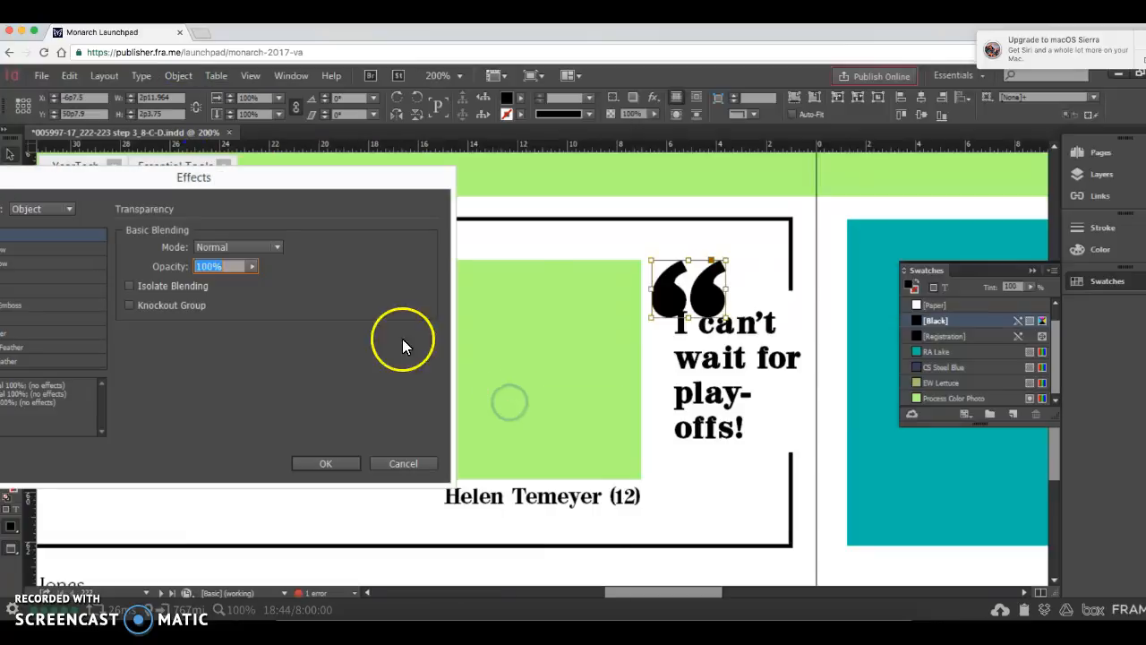
{"action": "left_click_drag", "start_coordinate": [103, 192], "coordinate": [249, 172]}
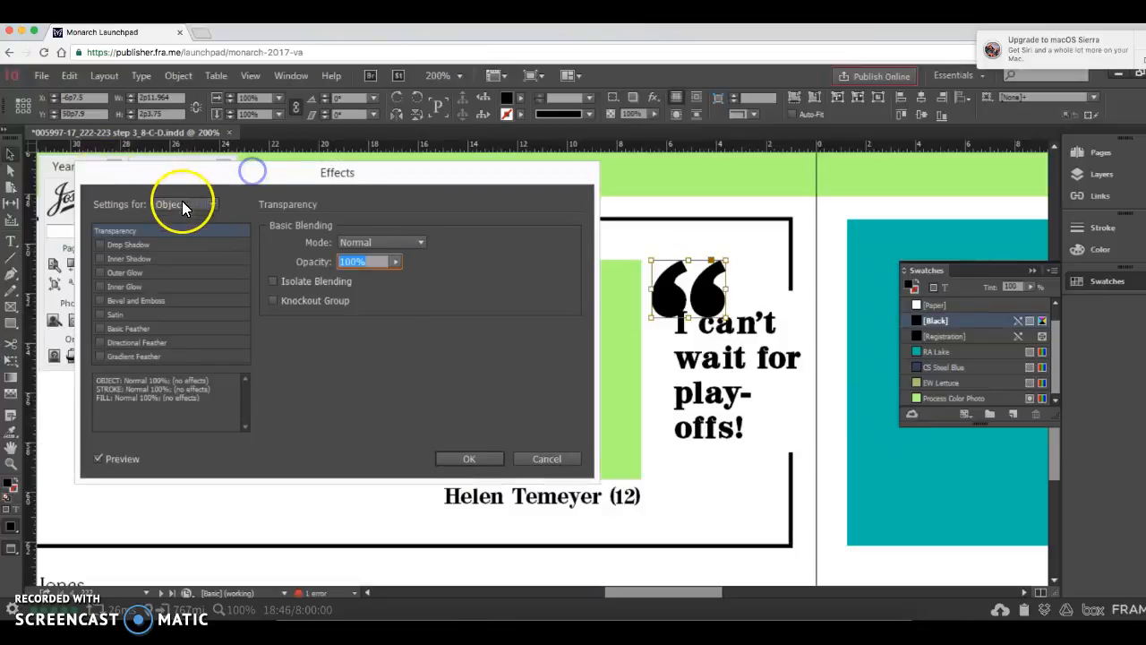
{"action": "left_click", "coordinate": [178, 208]}
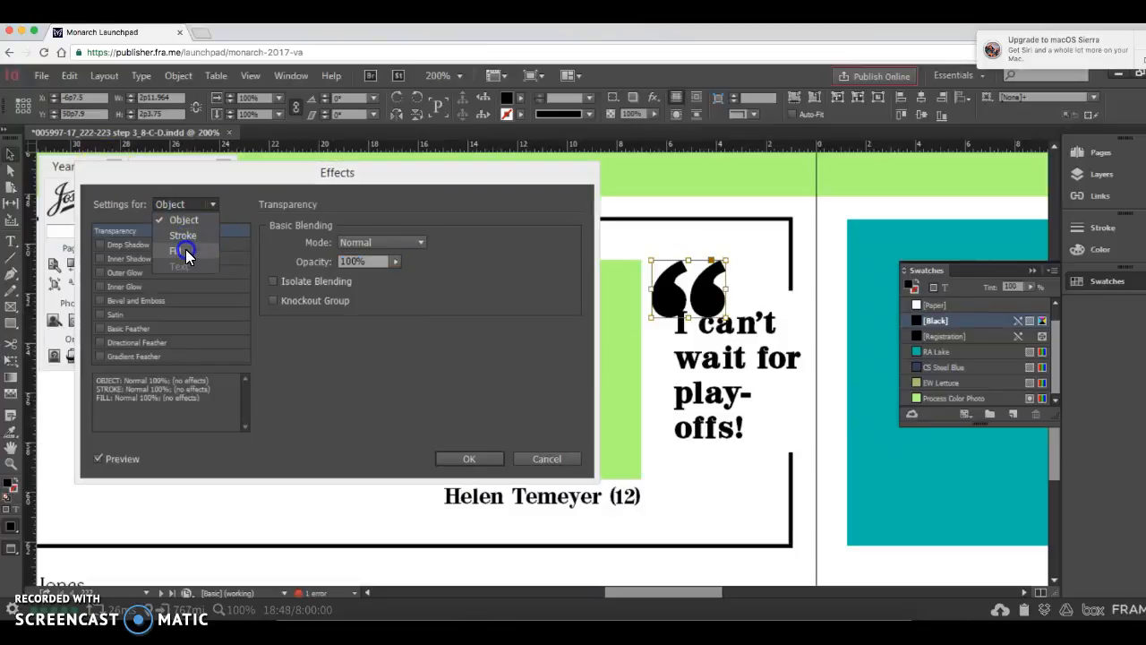
{"action": "left_click", "coordinate": [186, 252]}
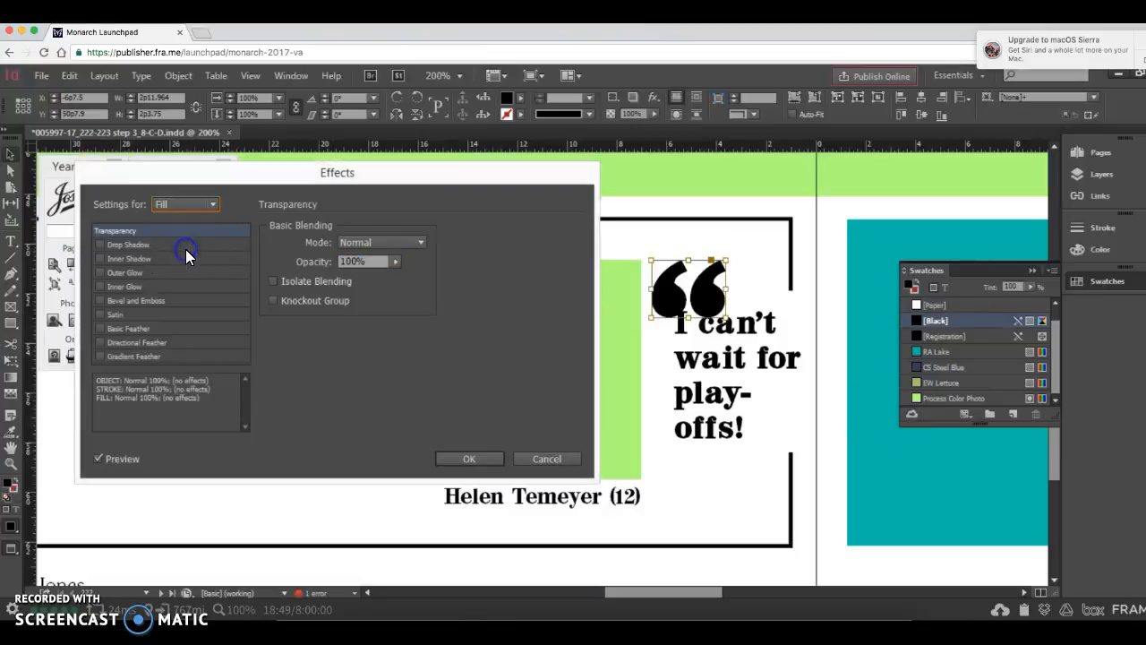
Reduce the quotation mark's fill opacity to 17% and accept the effect.
{"action": "left_click", "coordinate": [369, 261]}
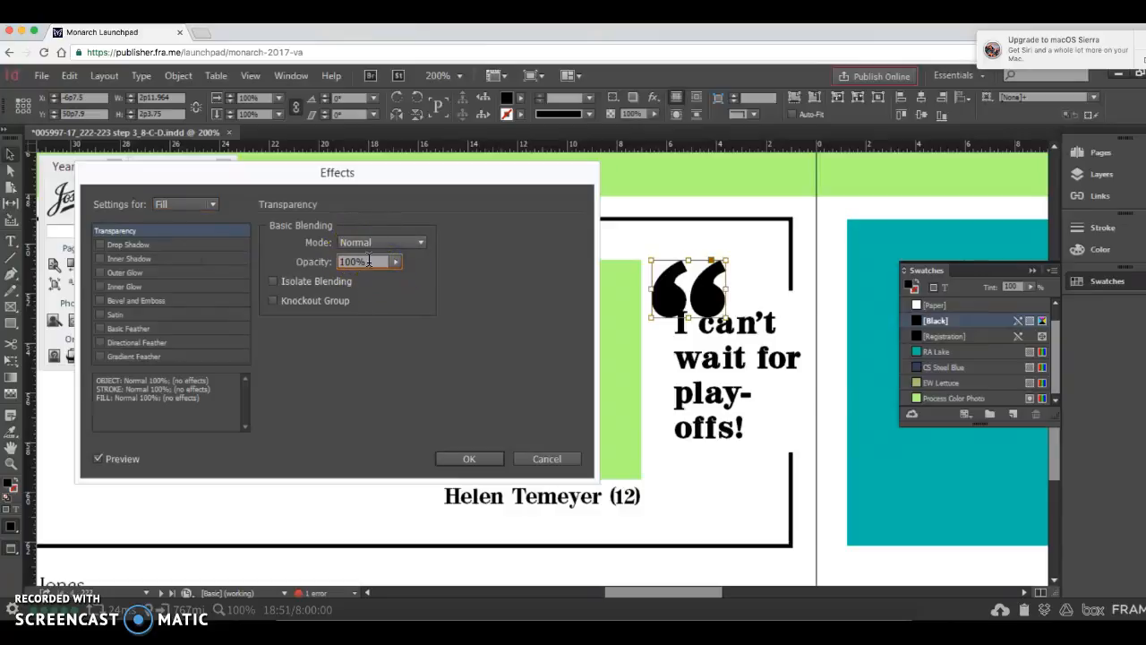
{"action": "left_click", "coordinate": [396, 261]}
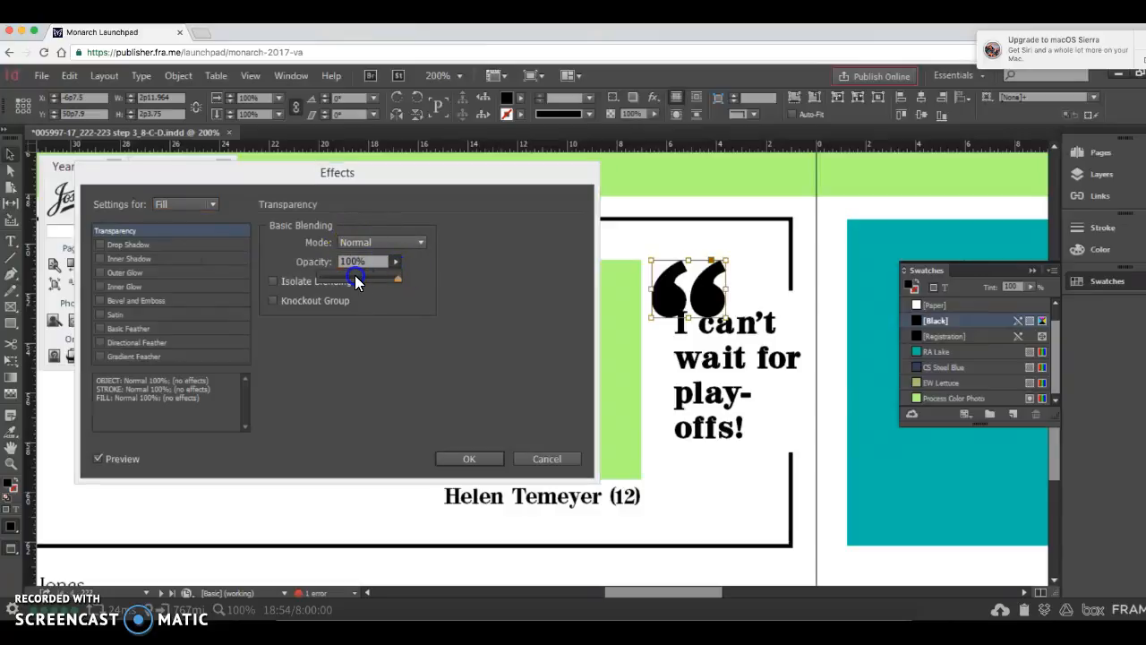
{"action": "left_click", "coordinate": [391, 264]}
{"action": "left_click", "coordinate": [362, 281]}
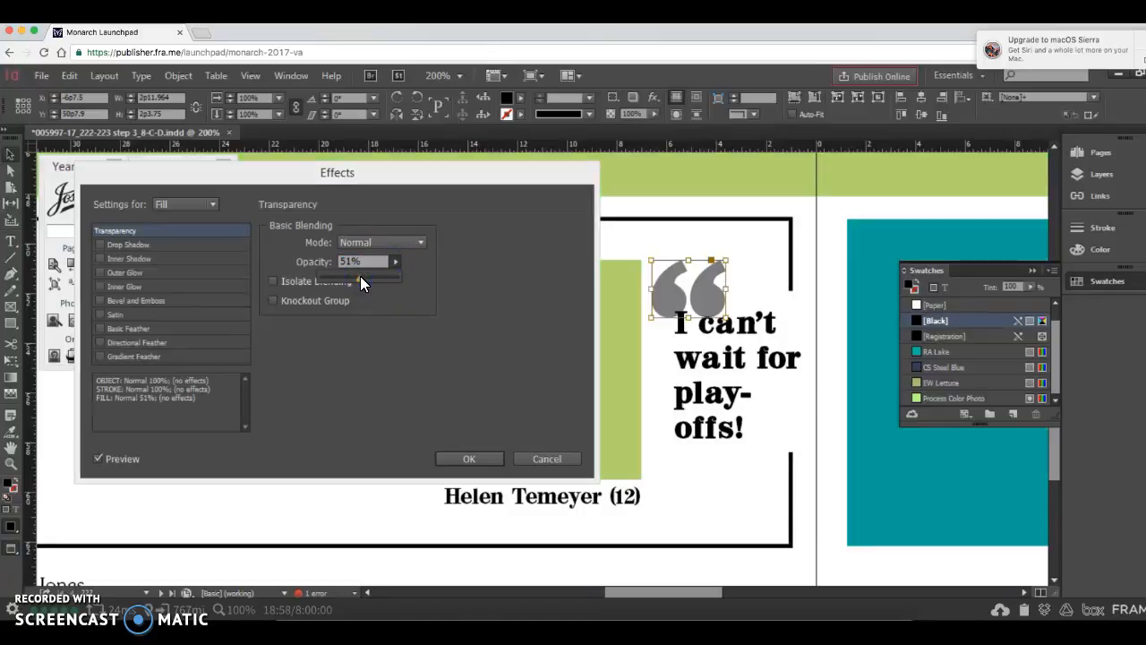
{"action": "left_click", "coordinate": [346, 279]}
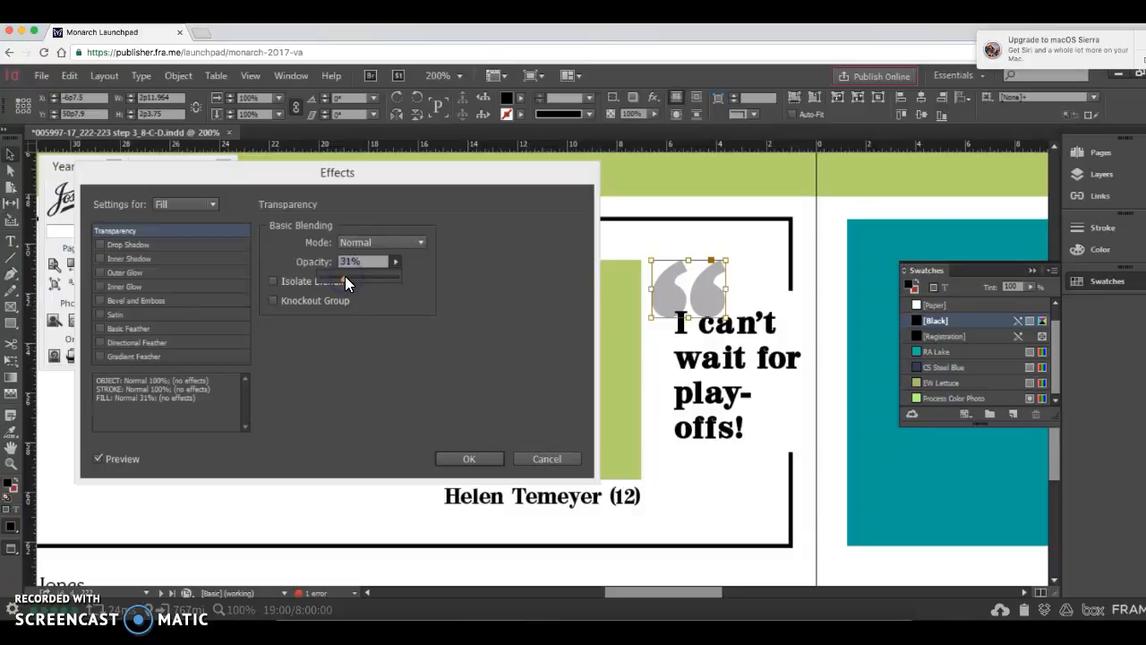
{"action": "left_click", "coordinate": [334, 273]}
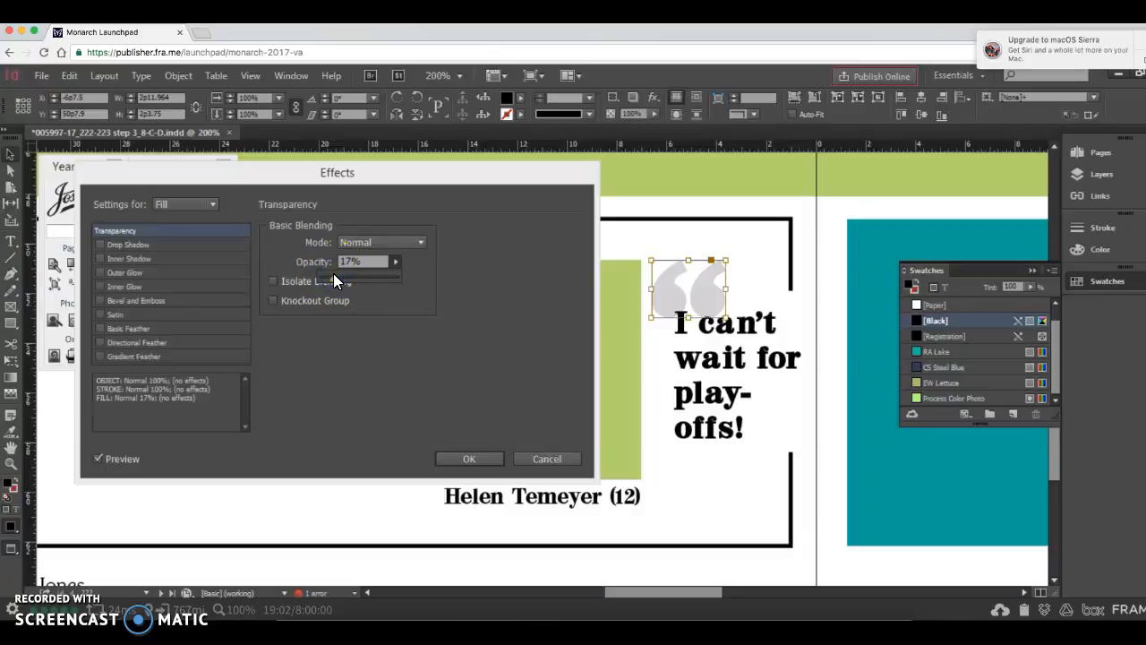
{"action": "left_click", "coordinate": [462, 457]}
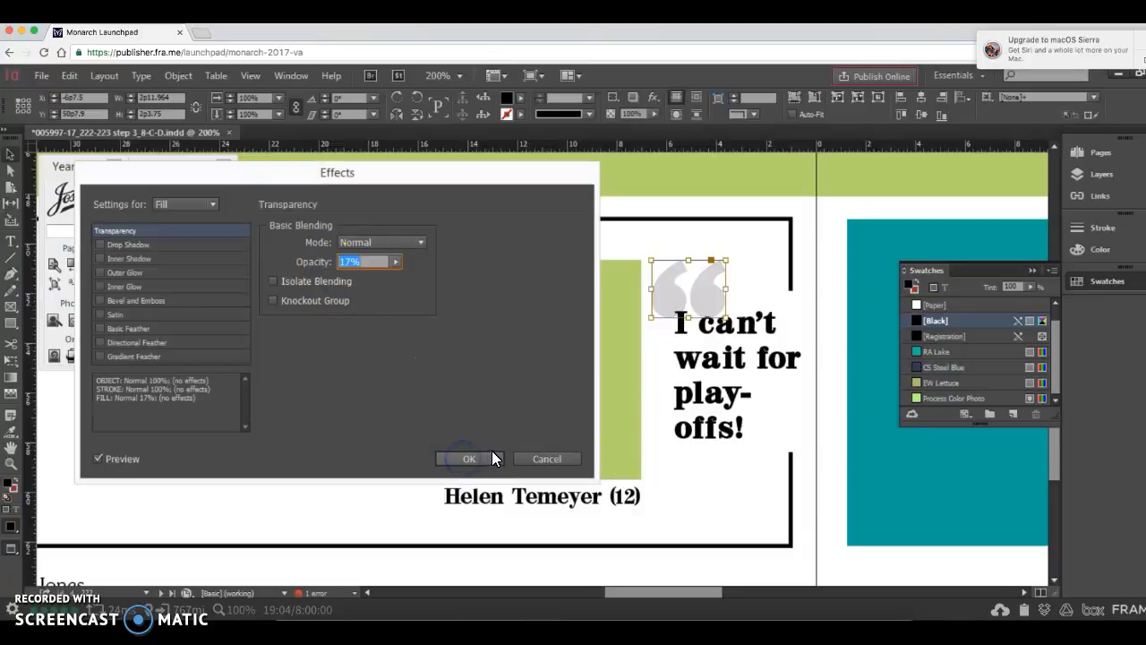
{"action": "left_click", "coordinate": [469, 458]}
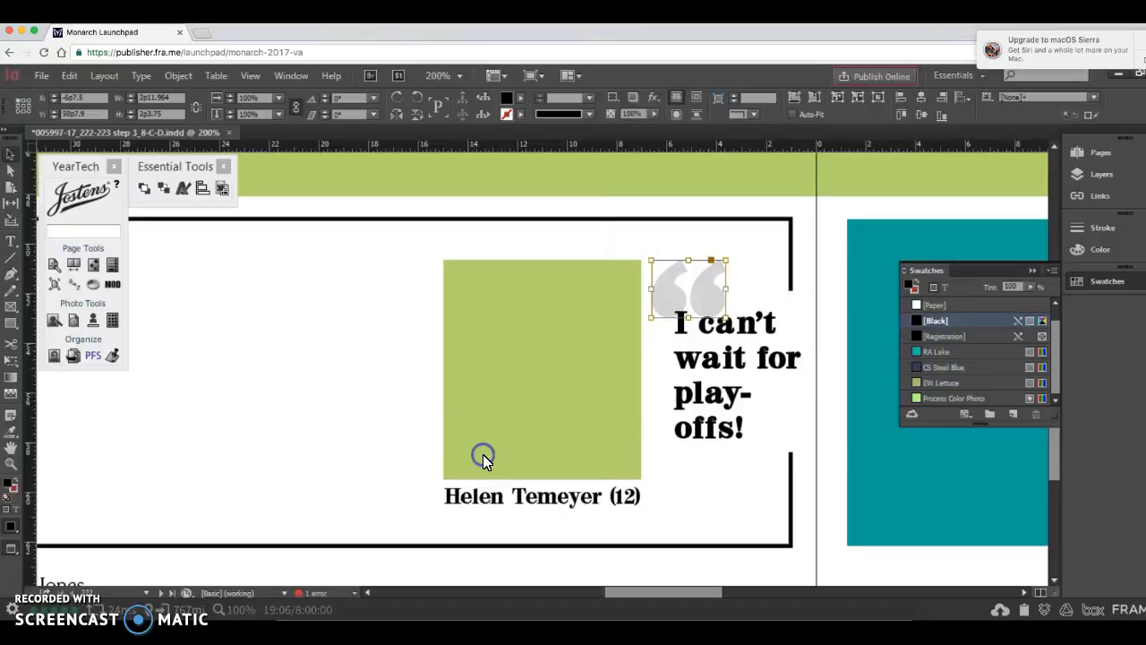
Nudge the pale quotation mark down to Y 51p7.9 so it overlaps the first line of the quote, then deselect it.
{"action": "left_click", "coordinate": [687, 358]}
{"action": "left_click", "coordinate": [667, 302]}
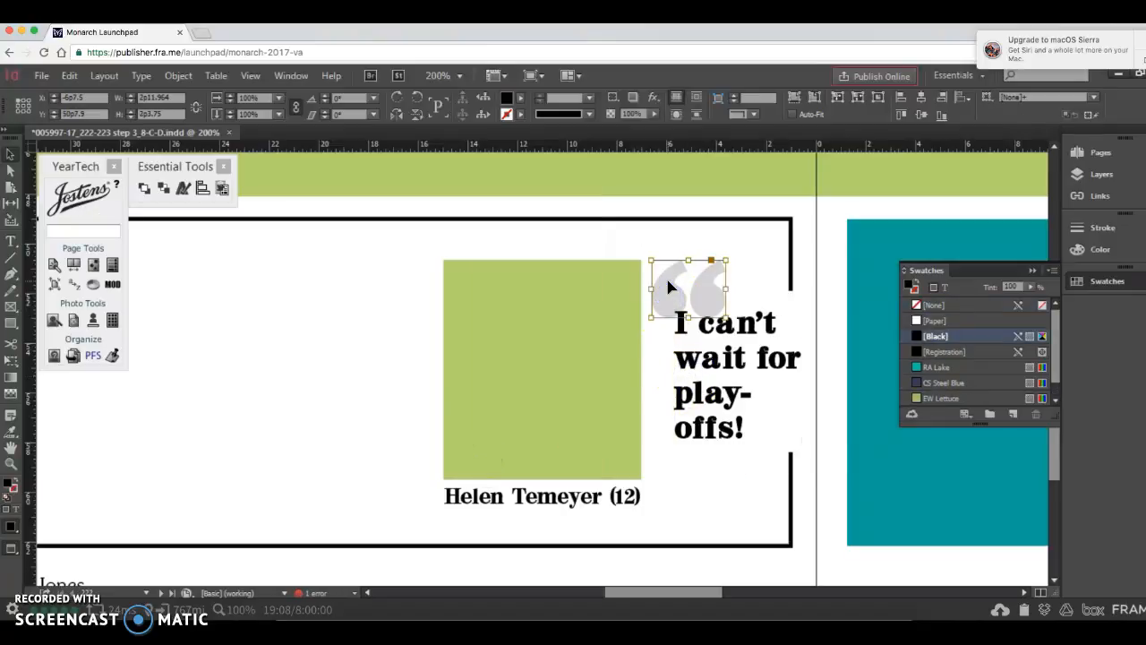
{"action": "key", "text": "Down"}
{"action": "key", "text": "Down"}
{"action": "key", "text": "Down"}
{"action": "key", "text": "Down"}
{"action": "key", "text": "Down"}
{"action": "key", "text": "Down"}
{"action": "key", "text": "Down"}
{"action": "key", "text": "Down"}
{"action": "key", "text": "Down"}
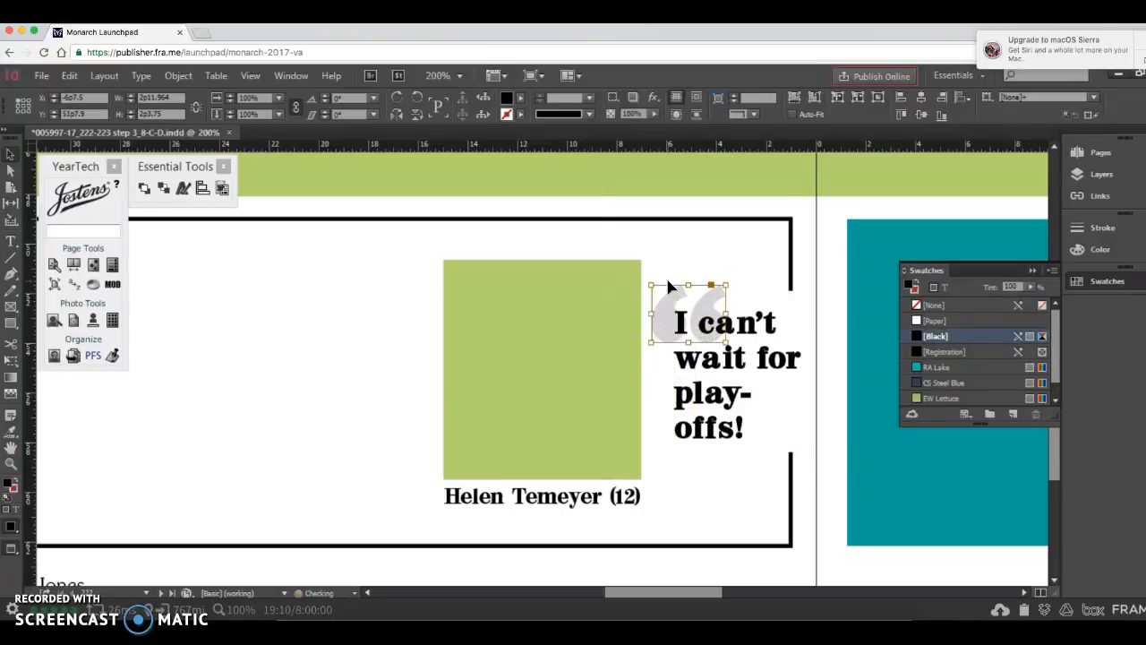
{"action": "left_click", "coordinate": [628, 207]}
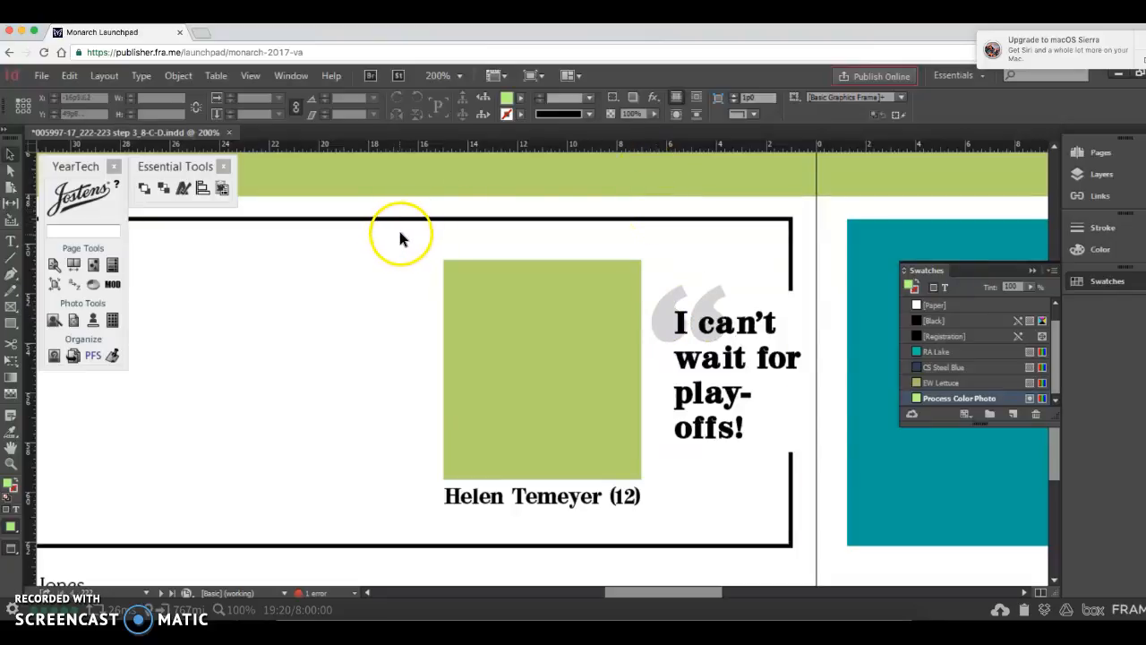
Paste a copy of the pale quotation mark and move it beside the photo box to about X -20p4.5, Y 52p4.
{"action": "left_click", "coordinate": [671, 294]}
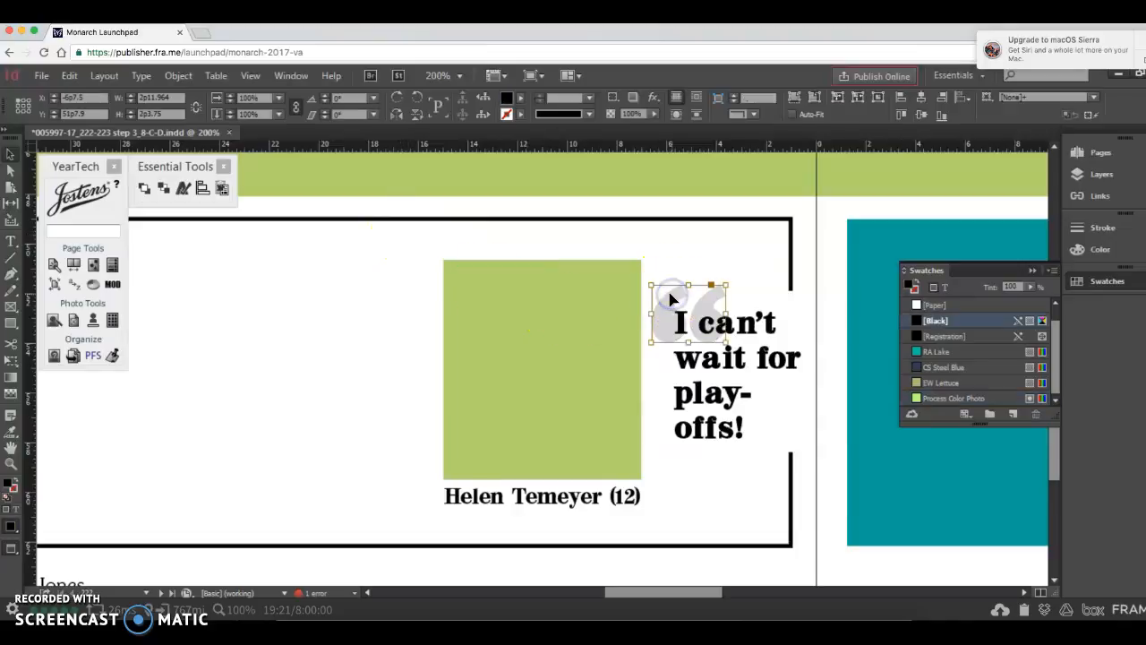
{"action": "key", "text": "super+v"}
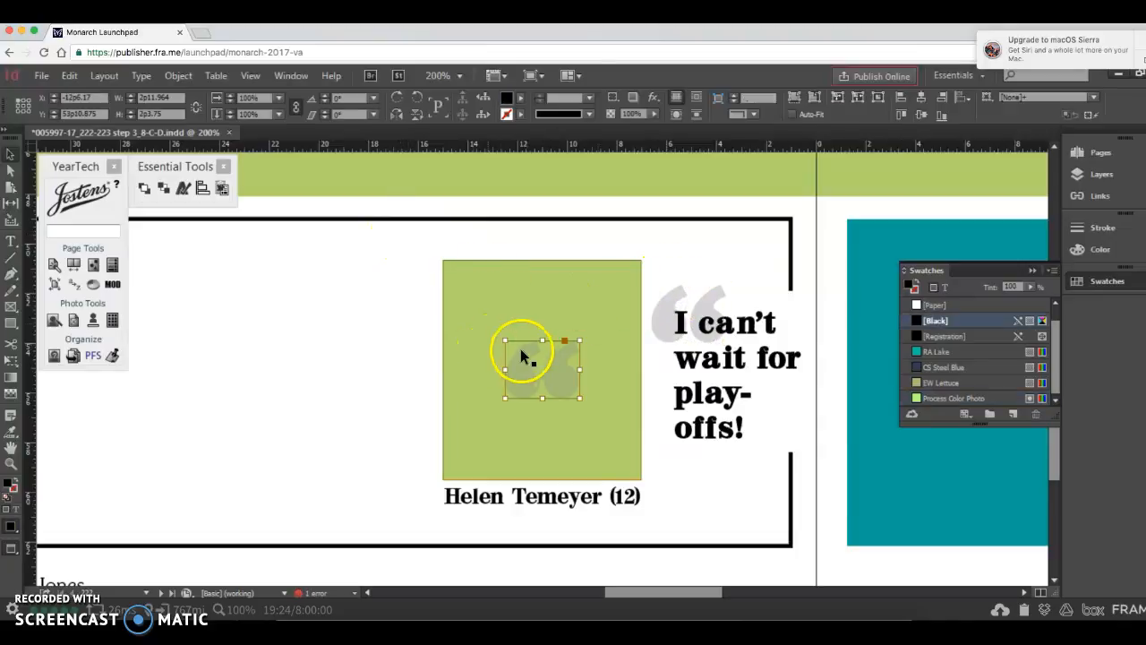
{"action": "left_click_drag", "start_coordinate": [517, 351], "coordinate": [330, 318]}
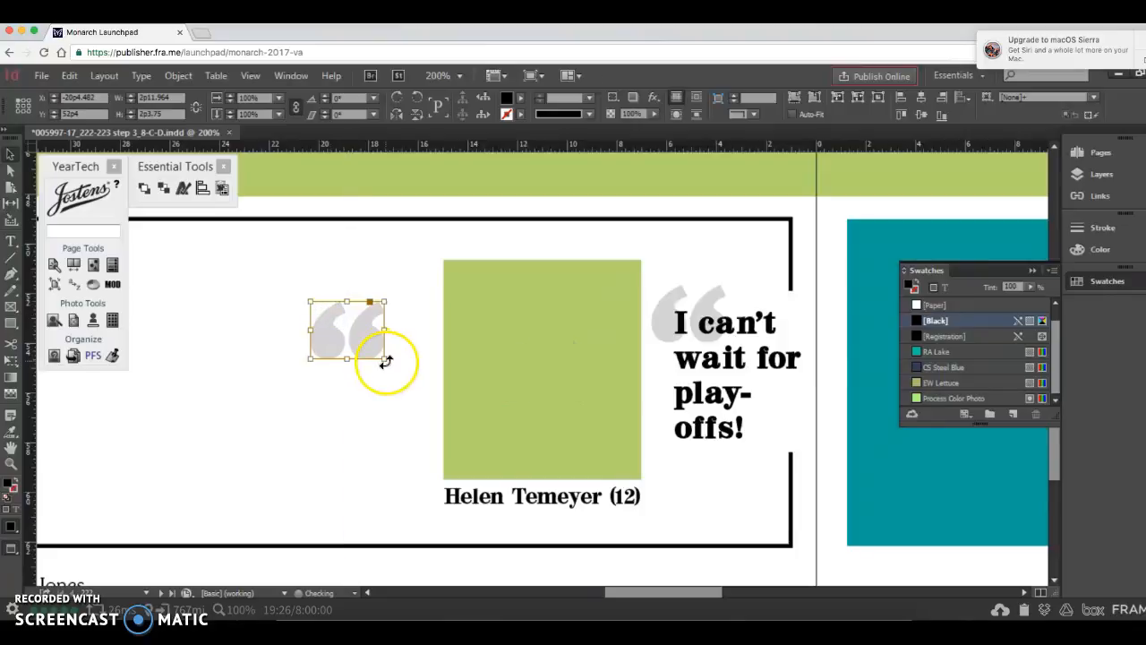
Shrink the copied quotation mark to about 1p6 by 1p2 at about X -24p7.5, Y 50p6, and switch the screen mode to Normal.
{"action": "left_click_drag", "start_coordinate": [385, 359], "coordinate": [240, 269]}
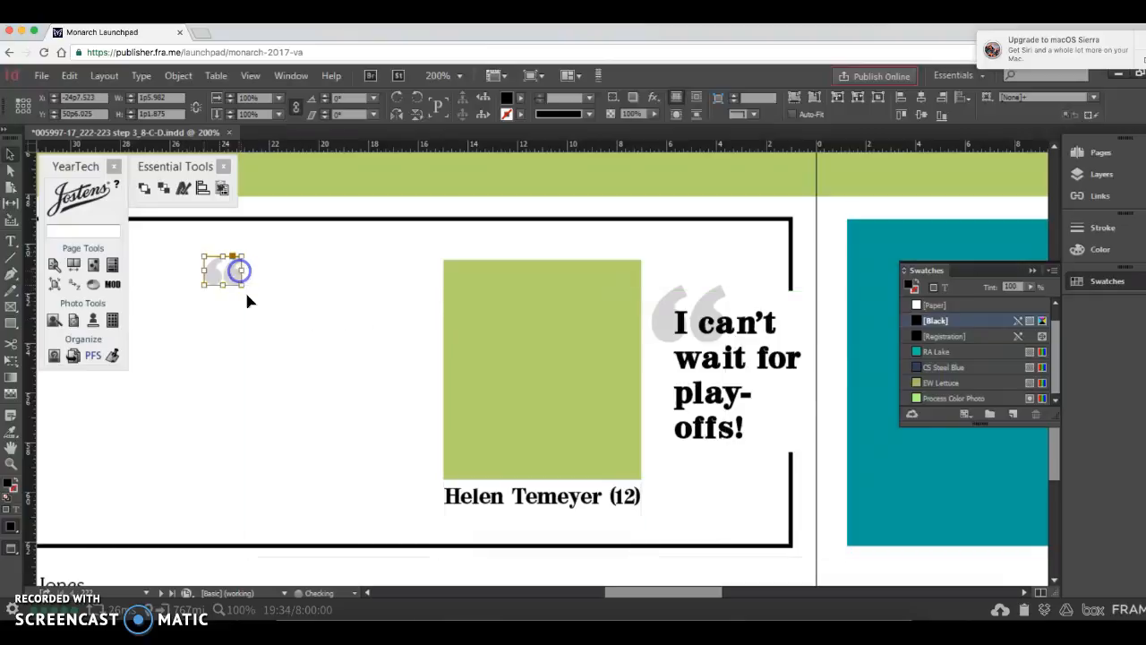
{"action": "left_click", "coordinate": [11, 550]}
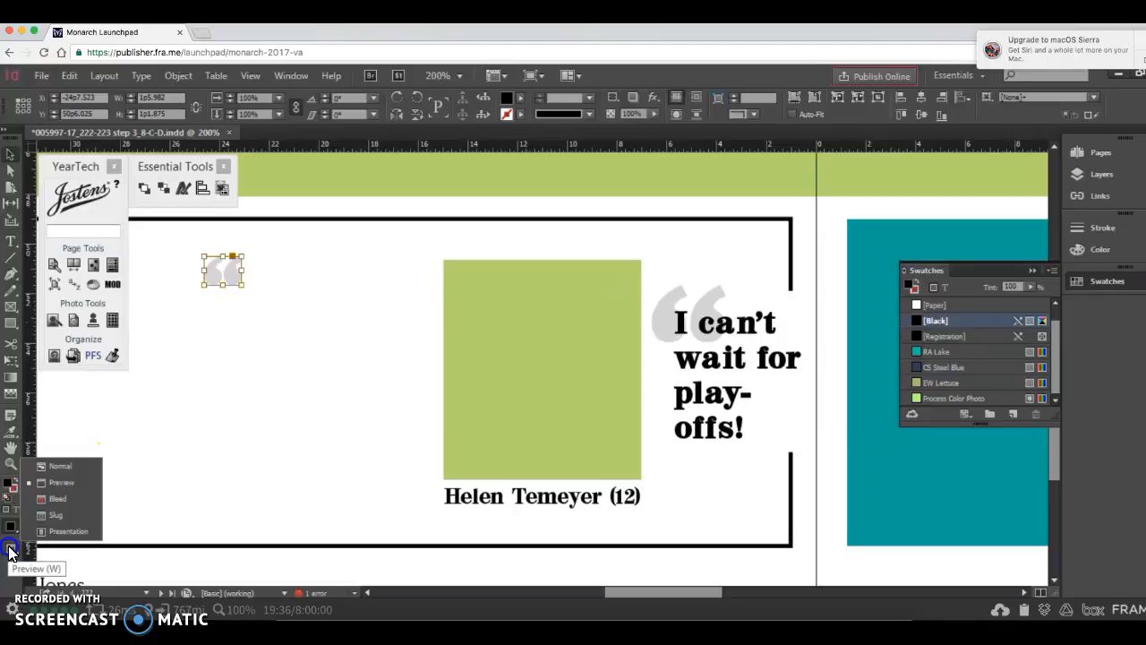
{"action": "left_click", "coordinate": [64, 467]}
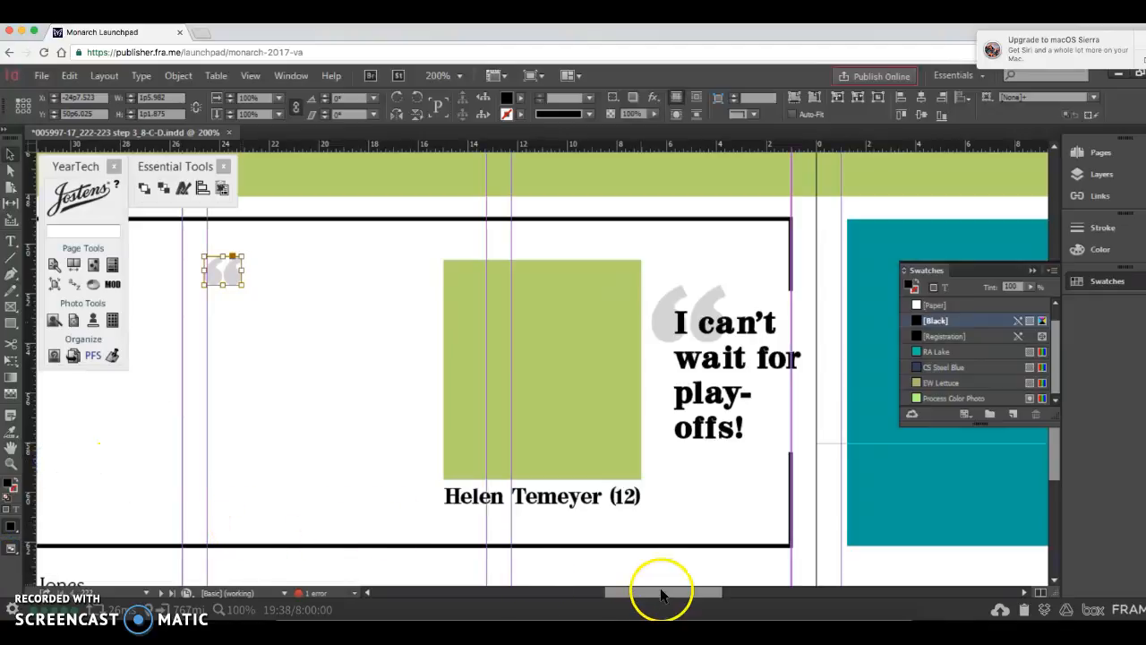
{"action": "left_click_drag", "start_coordinate": [653, 594], "coordinate": [614, 598]}
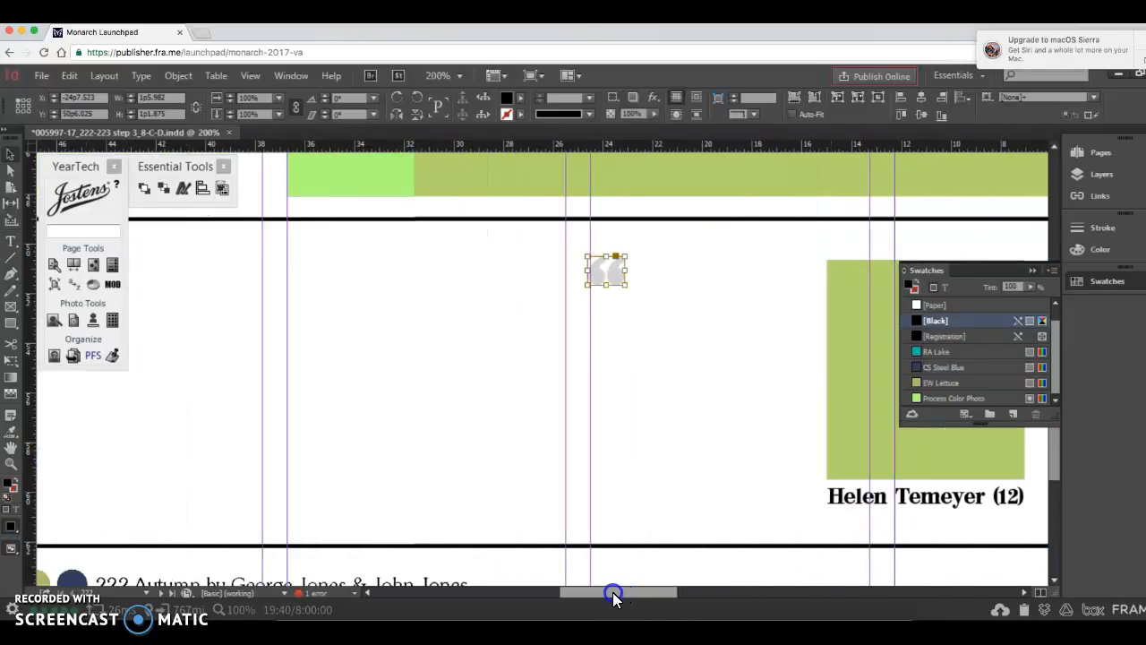
{"action": "key", "text": "super+1"}
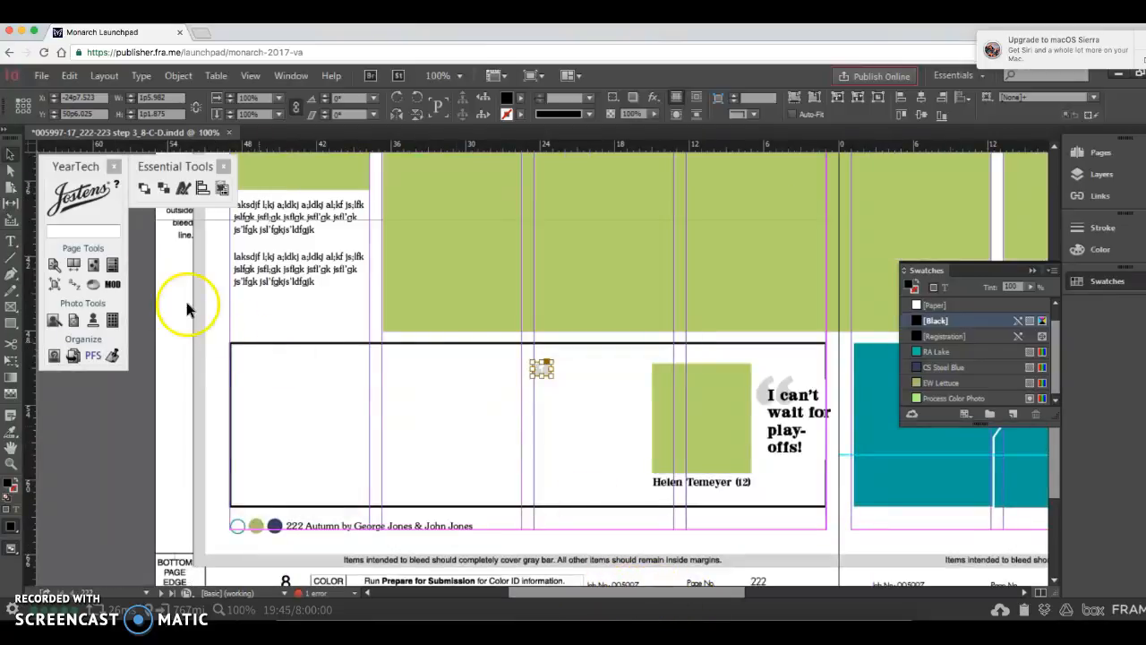
Draw a photo box about 4p0.7 by 4p0.9 beside the small quotation mark and place a copy directly below it.
{"action": "left_click", "coordinate": [11, 321]}
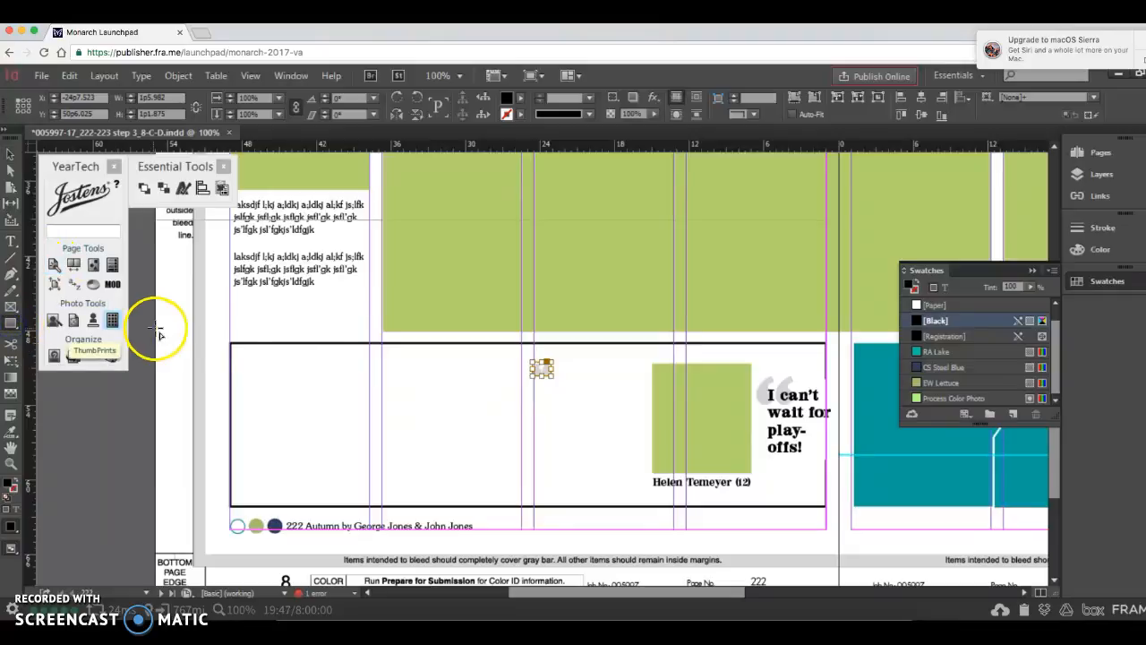
{"action": "left_click", "coordinate": [463, 372]}
{"action": "mouse_move", "coordinate": [463, 373]}
{"action": "left_mouse_down"}
{"action": "mouse_move", "coordinate": [491, 410]}
{"action": "mouse_move", "coordinate": [511, 404]}
{"action": "left_mouse_up"}
{"action": "left_click", "coordinate": [10, 155]}
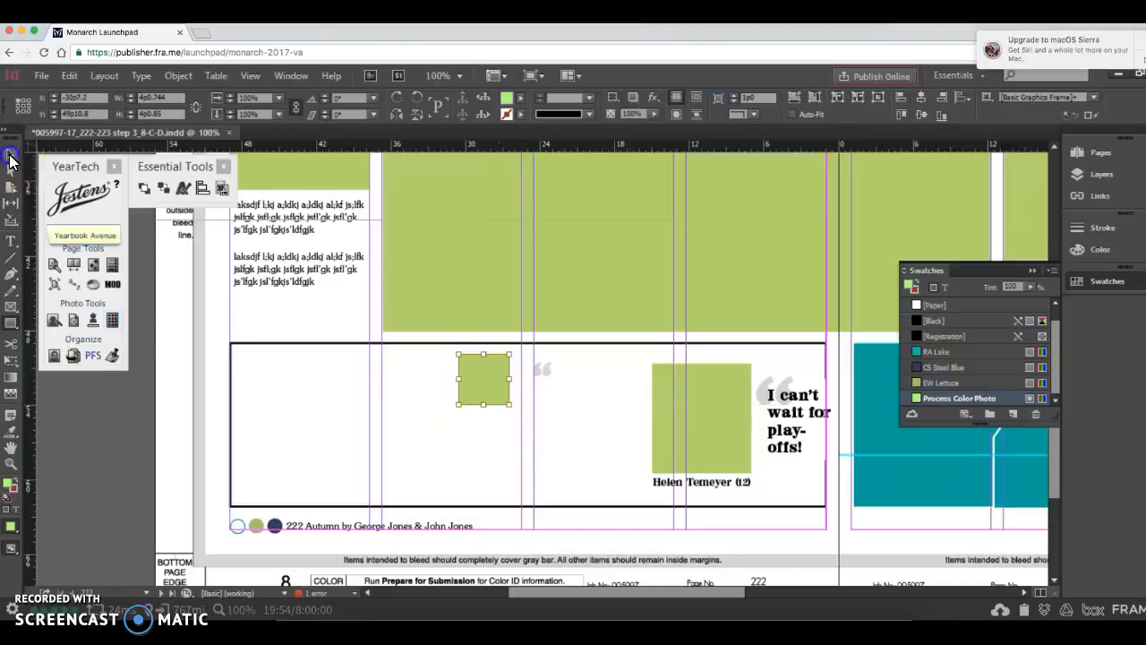
{"action": "left_click_drag", "start_coordinate": [484, 391], "coordinate": [544, 382]}
{"action": "left_click_drag", "start_coordinate": [544, 383], "coordinate": [489, 463]}
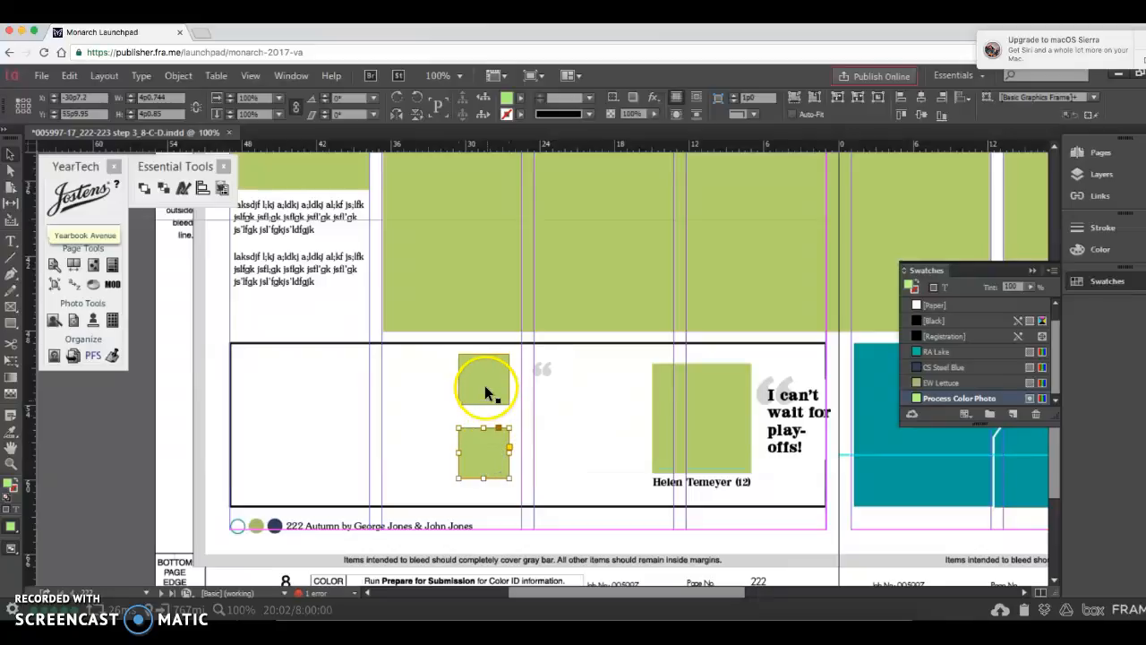
Extend the upper small photo box downward to a height of 4p10.
{"action": "left_click", "coordinate": [484, 379]}
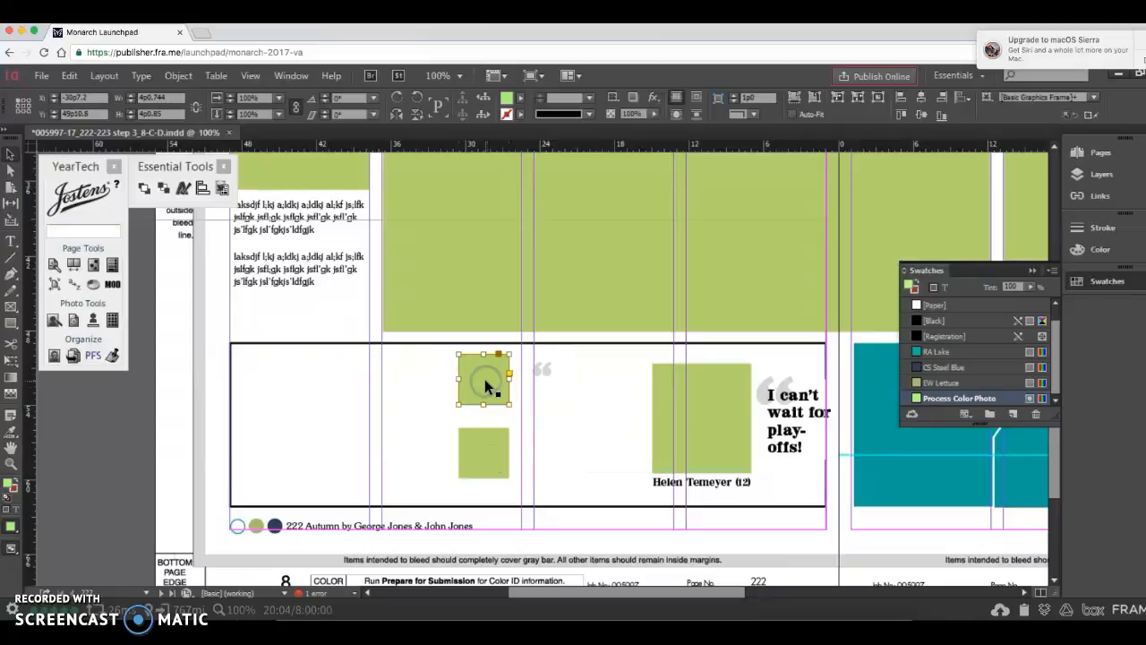
{"action": "left_click", "coordinate": [489, 408]}
{"action": "left_click_drag", "start_coordinate": [483, 405], "coordinate": [484, 413]}
Replace the lower small photo box with a copy of the 4p10 tall box, aligned below it at about Y 55p11.7.
{"action": "left_click", "coordinate": [483, 455]}
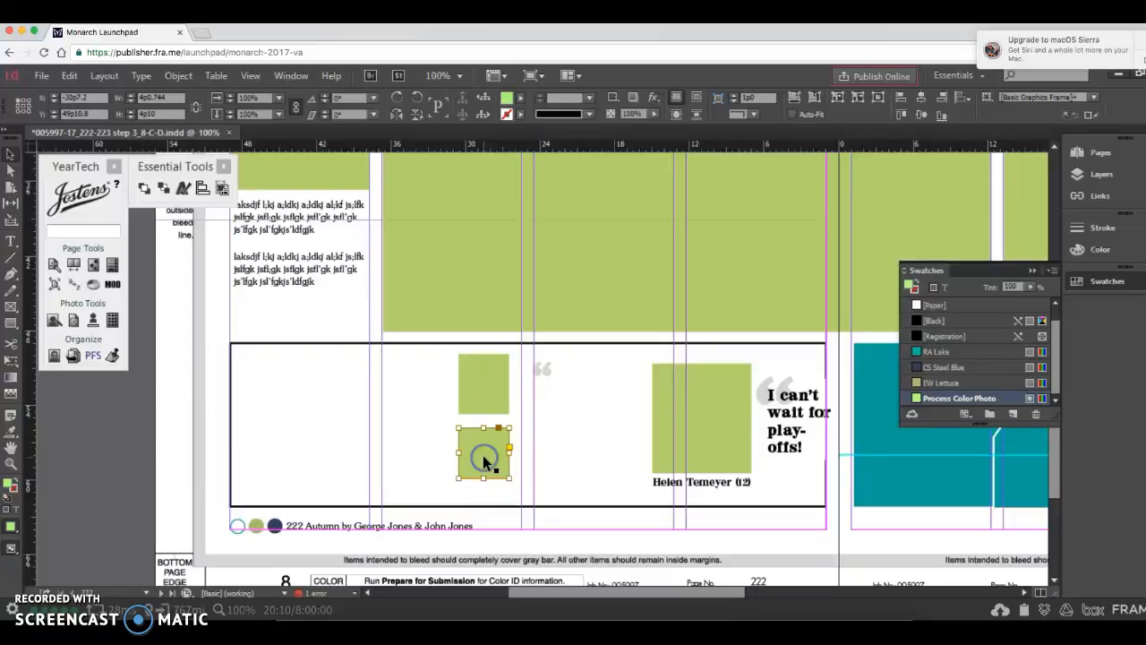
{"action": "key", "text": "Delete"}
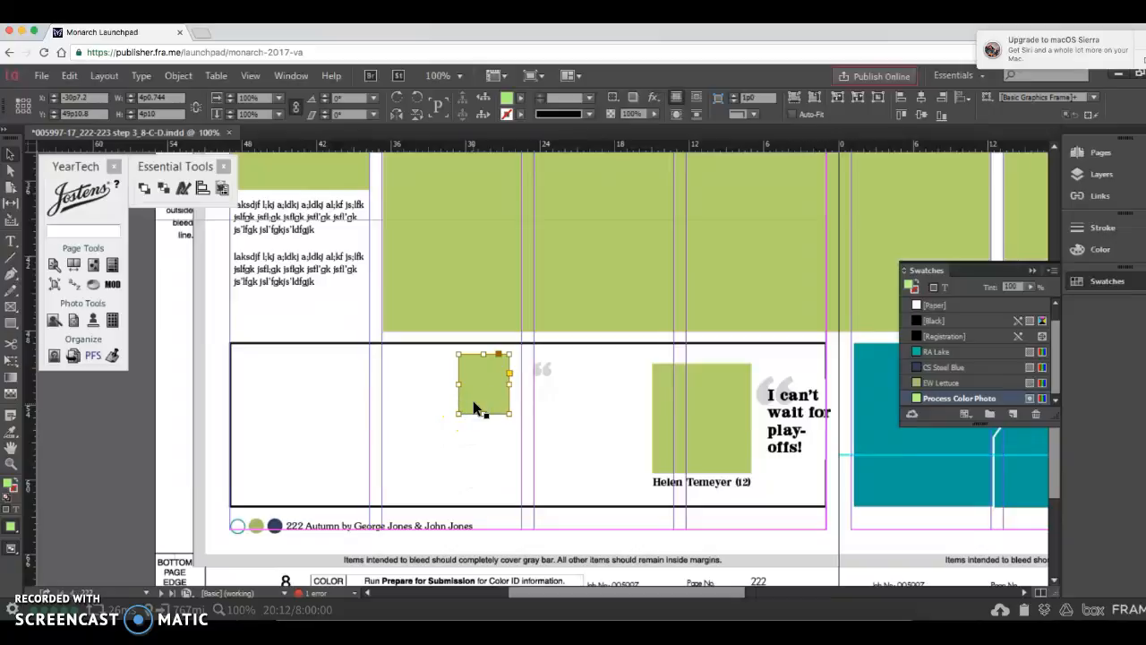
{"action": "key", "text": "ctrl+v"}
{"action": "left_click_drag", "start_coordinate": [547, 376], "coordinate": [489, 464]}
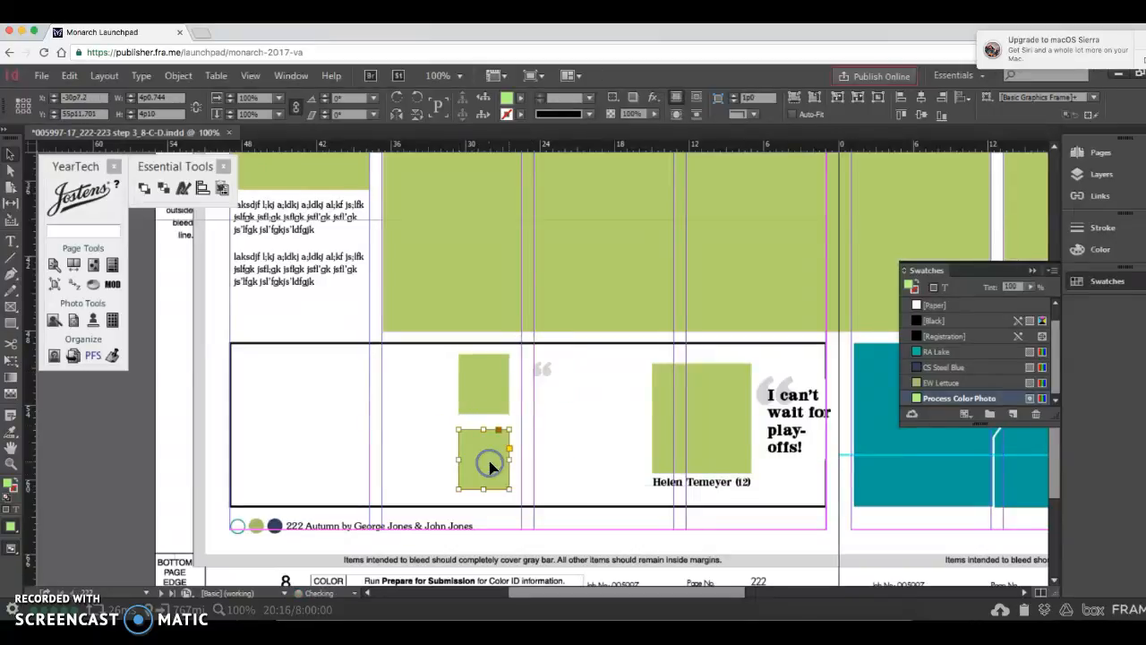
Create a text frame about 8p10 by 4p2.8 between the small and large photo boxes, with its text set to 12 pt Regular.
{"action": "left_click", "coordinate": [11, 242]}
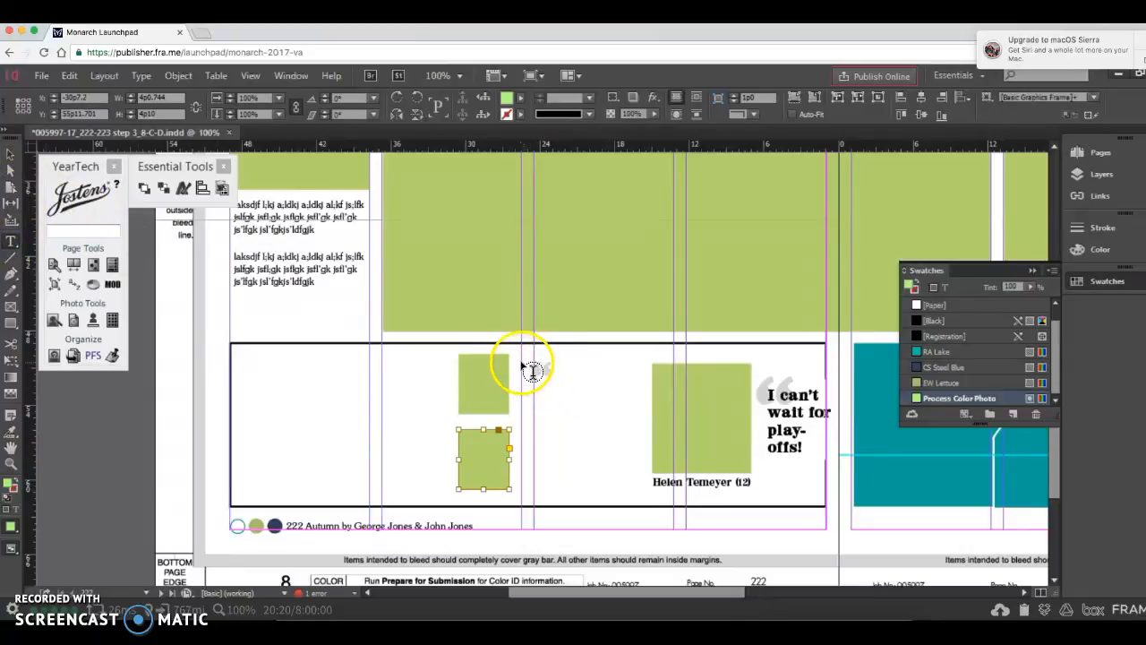
{"action": "left_click_drag", "start_coordinate": [522, 362], "coordinate": [631, 415]}
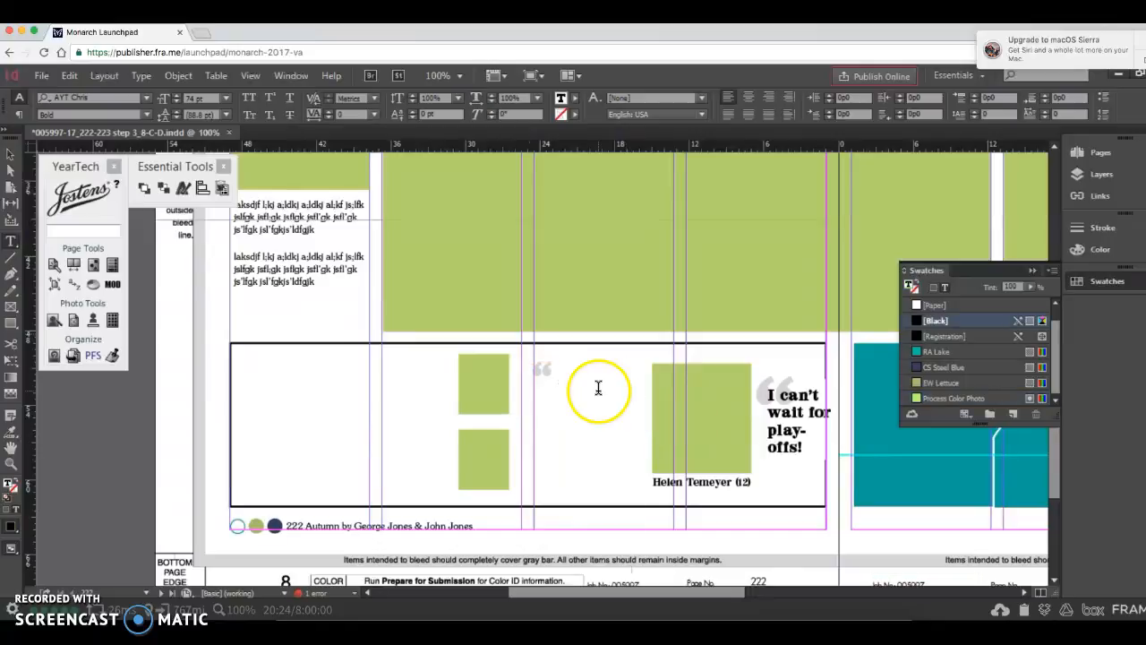
{"action": "left_click_drag", "start_coordinate": [205, 97], "coordinate": [183, 93]}
{"action": "type", "text": "12"}
{"action": "key", "text": "Return"}
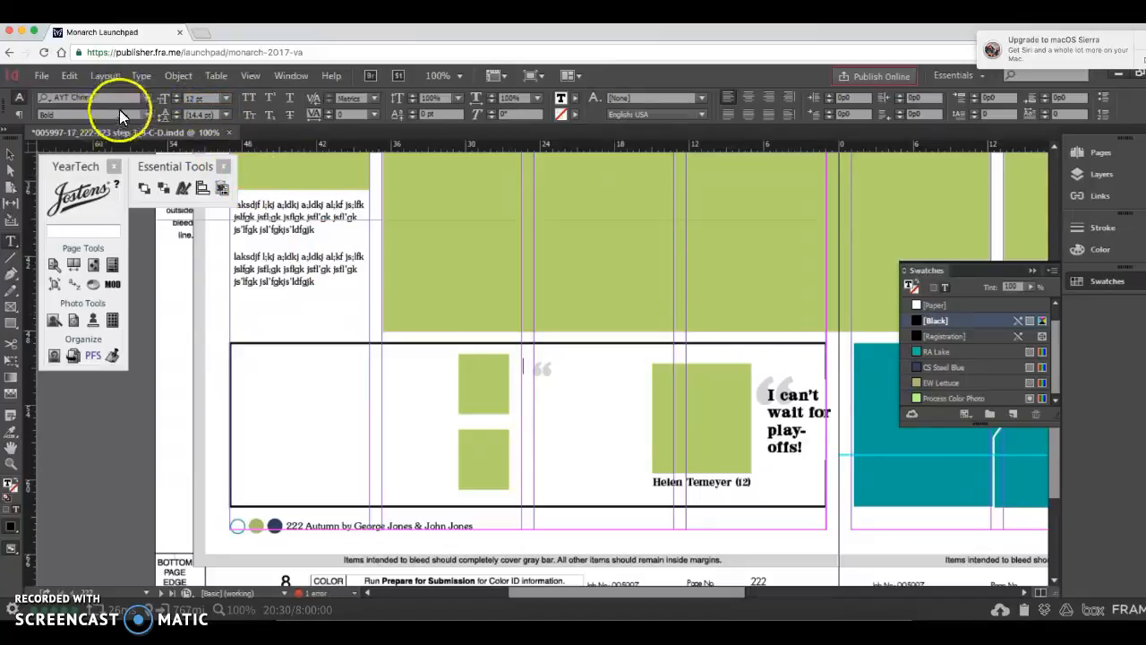
{"action": "left_click", "coordinate": [143, 113]}
{"action": "left_click", "coordinate": [126, 124]}
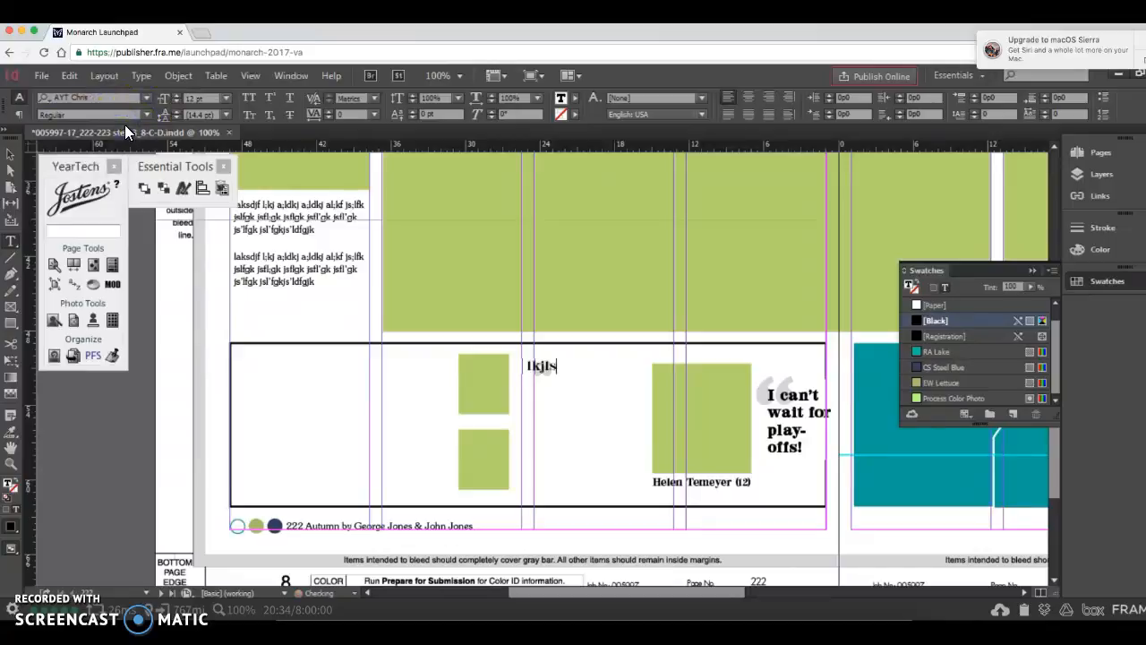
Fill the new frame with the placeholder text "lkjlskfj 'laskj a'ldkfj al'dkj al'kj al'kj l'fkgj" and extend the frame to about 5p1 high.
{"action": "type", "text": "kfj 'laskj a'ldkfj al'dkj al'kj al'kj l'fkgj"}
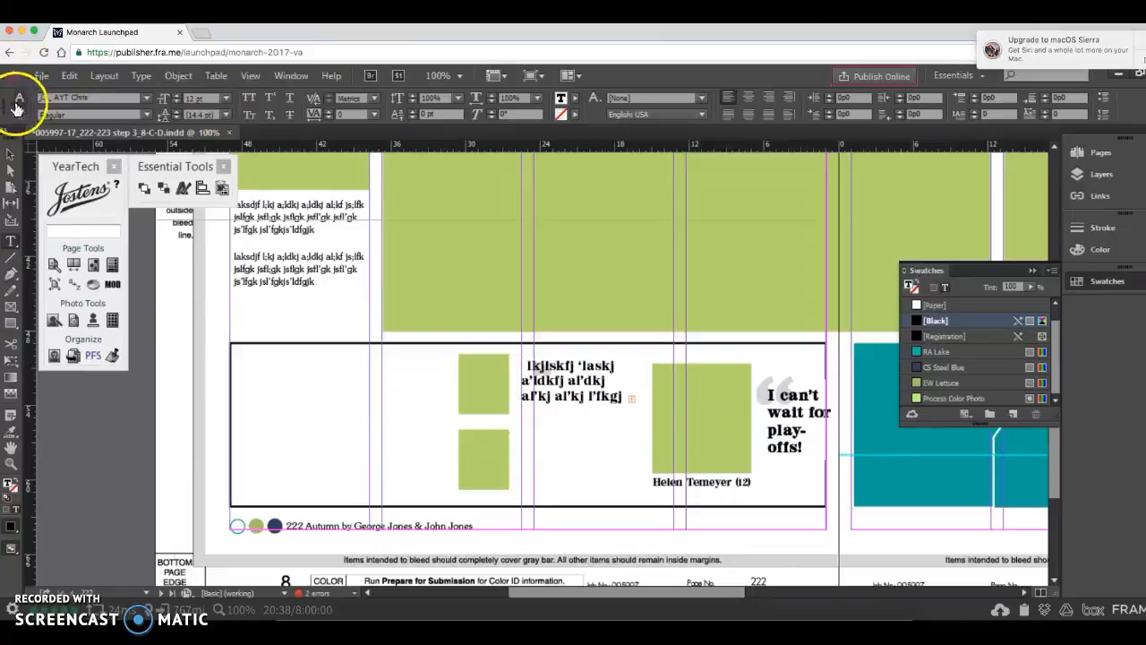
{"action": "left_click", "coordinate": [9, 154]}
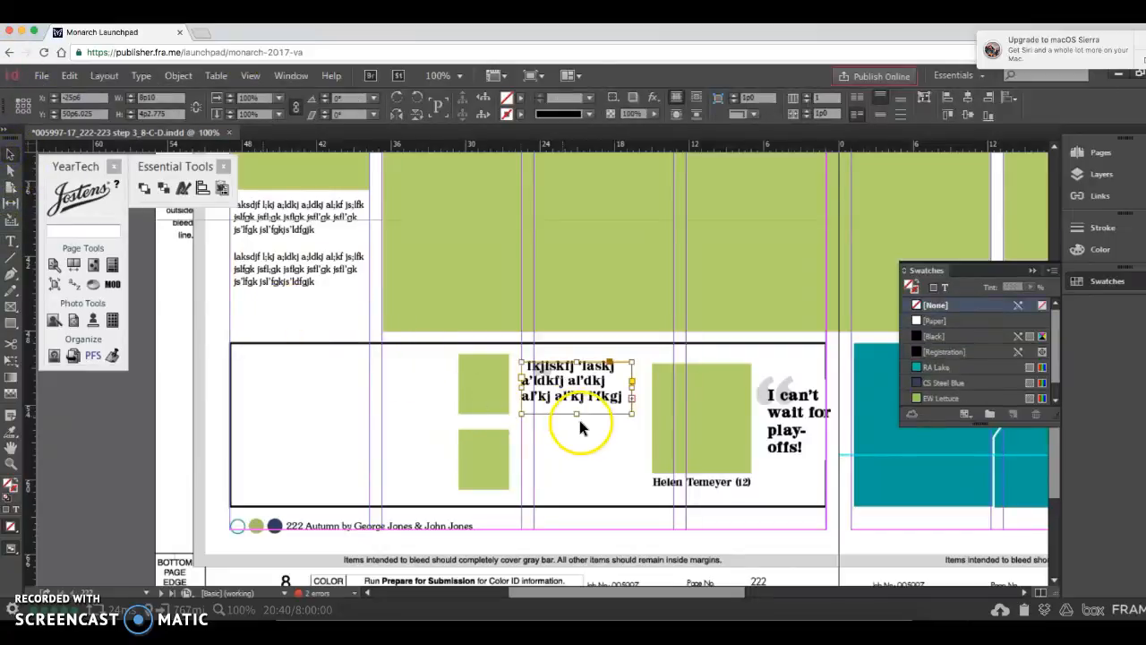
{"action": "left_click_drag", "start_coordinate": [577, 413], "coordinate": [581, 424]}
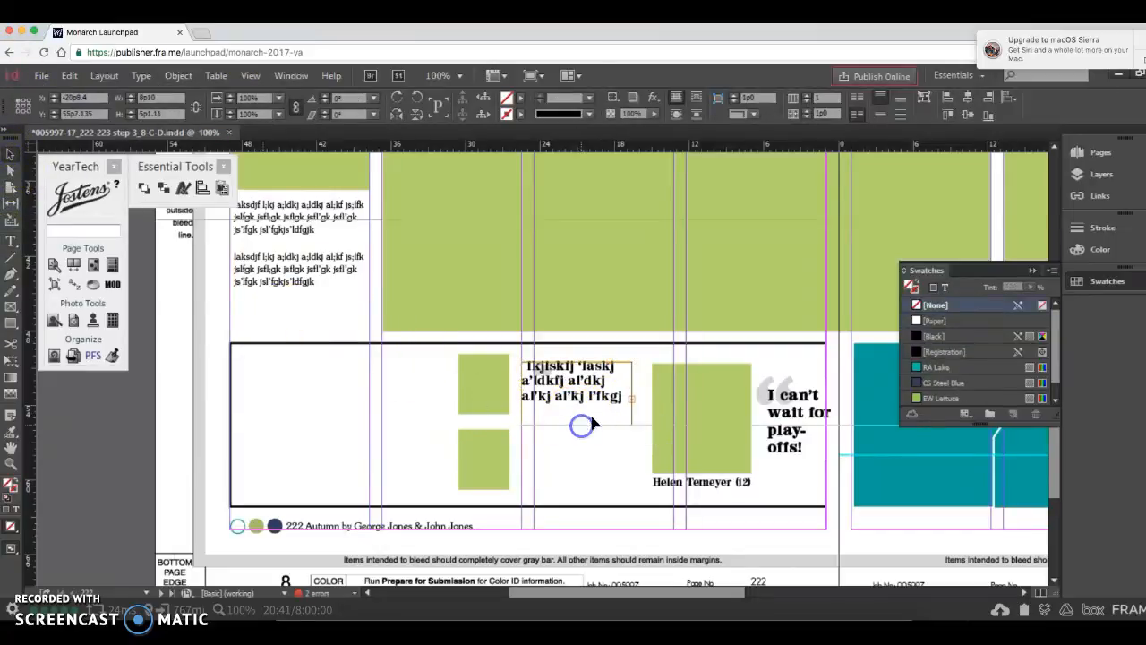
Trim the placeholder text so it ends at "al'kj l'" and enclose it in double quotation marks.
{"action": "double_click", "coordinate": [600, 400]}
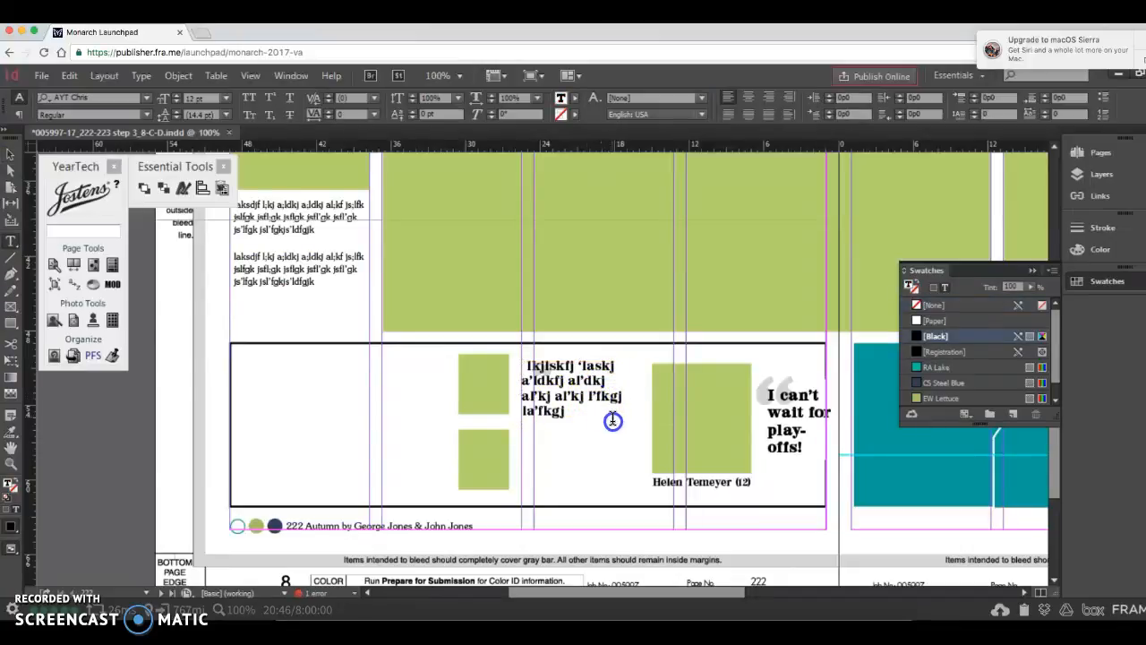
{"action": "left_click", "coordinate": [596, 395]}
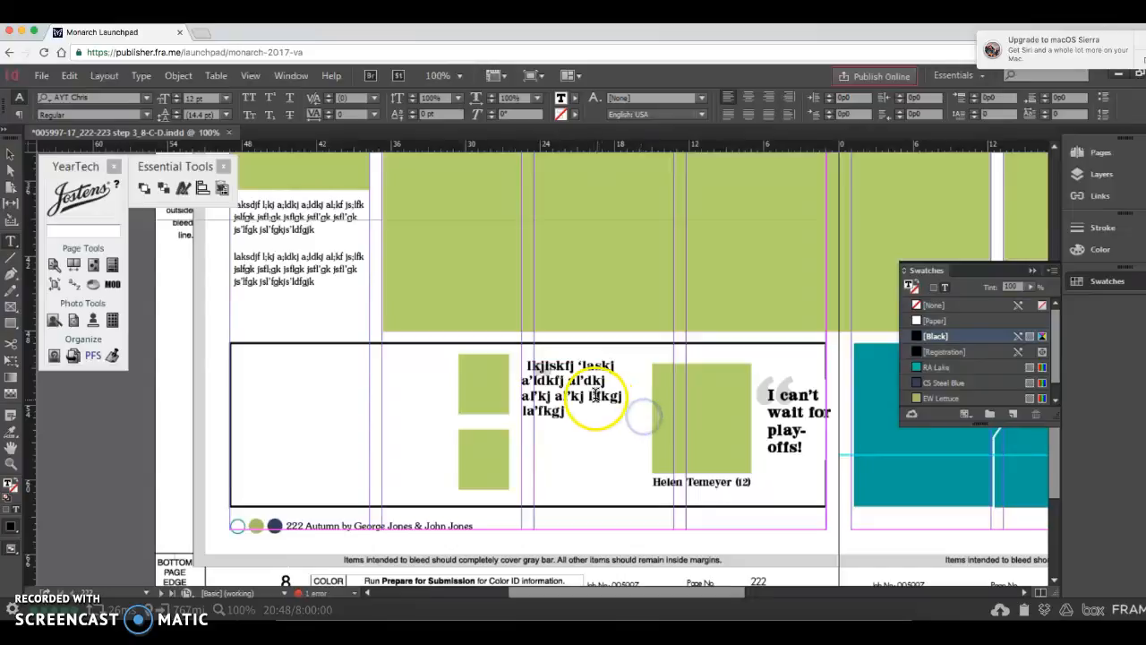
{"action": "left_click_drag", "start_coordinate": [595, 395], "coordinate": [624, 419]}
{"action": "key", "text": "BackSpace"}
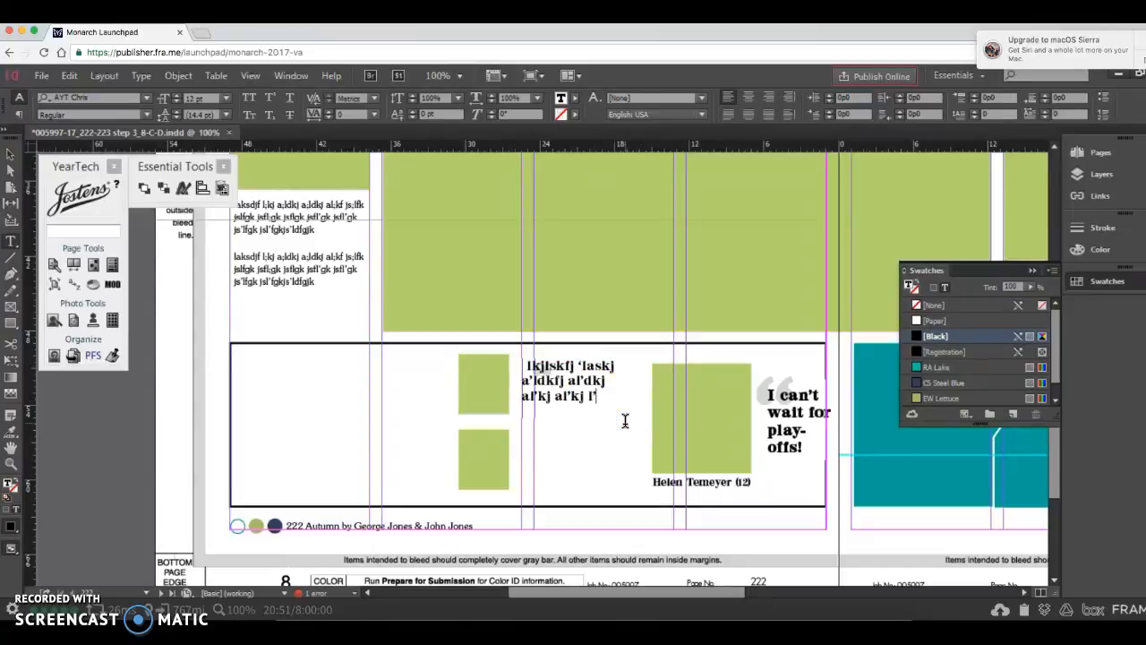
{"action": "left_click", "coordinate": [529, 368]}
{"action": "type", "text": "\""}
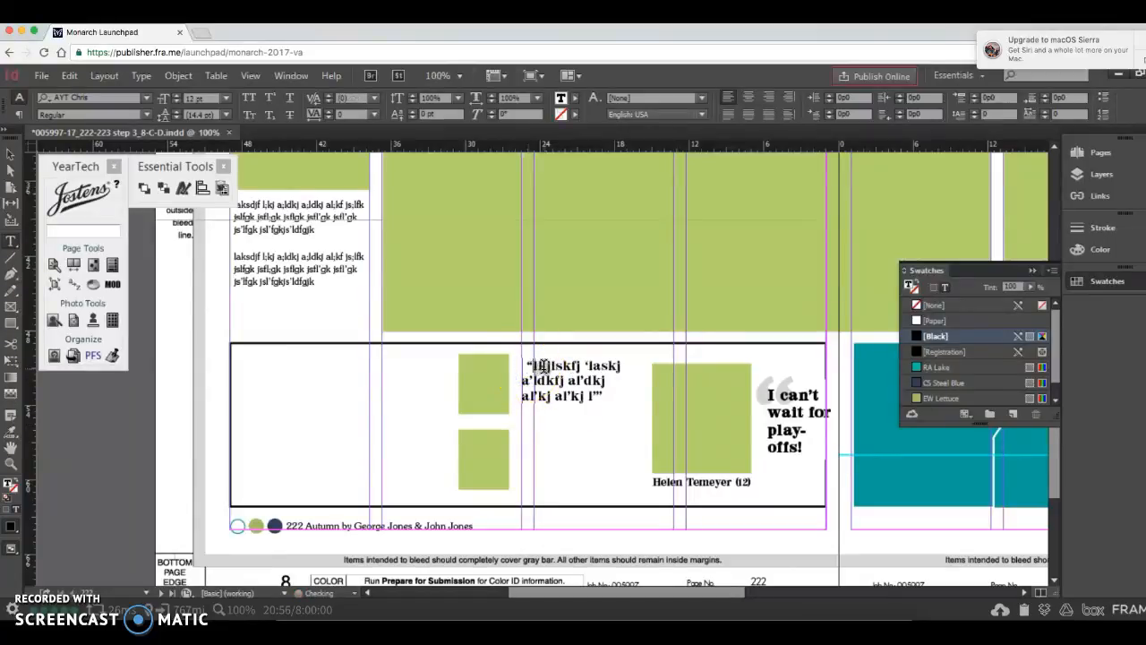
Add a bulleted attribution line with the student's full name and "(12)" below the quote, and set all the frame's text to 11 pt.
{"action": "left_click", "coordinate": [610, 398]}
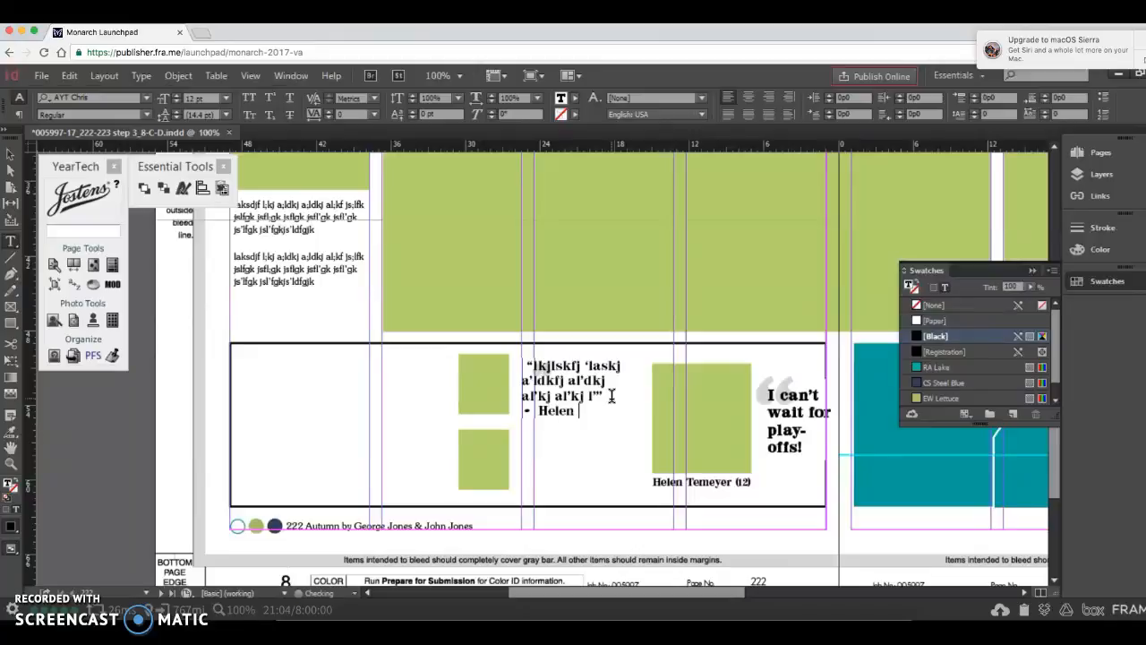
{"action": "type", "text": "er"}
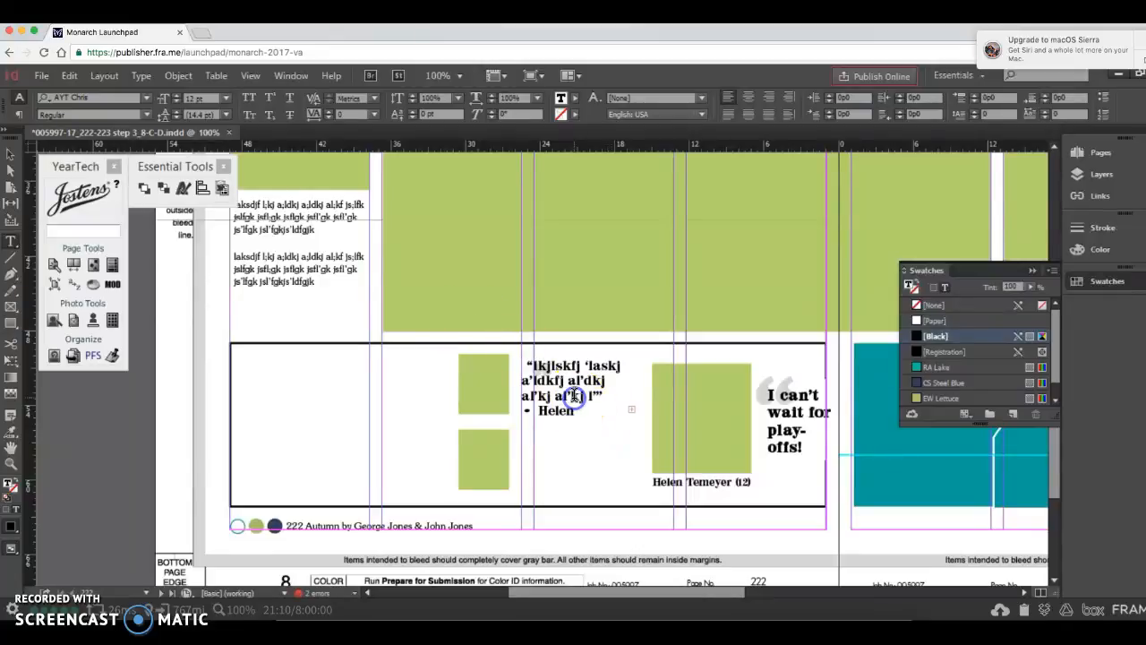
{"action": "key", "text": "super+a"}
{"action": "left_click", "coordinate": [196, 96]}
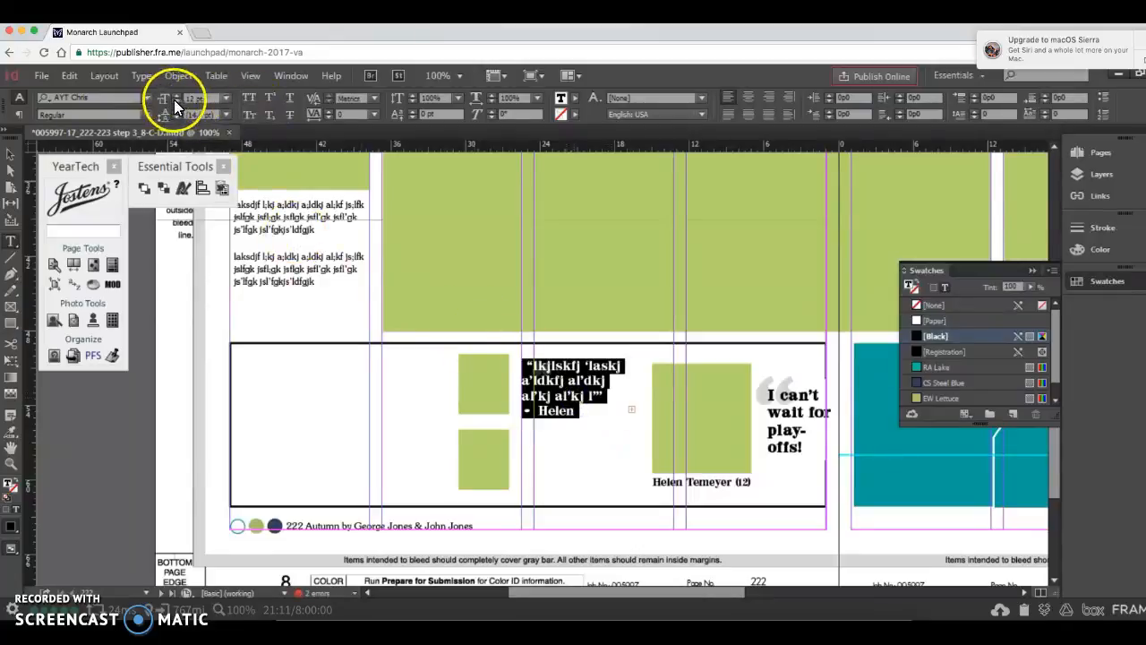
{"action": "left_click", "coordinate": [177, 101]}
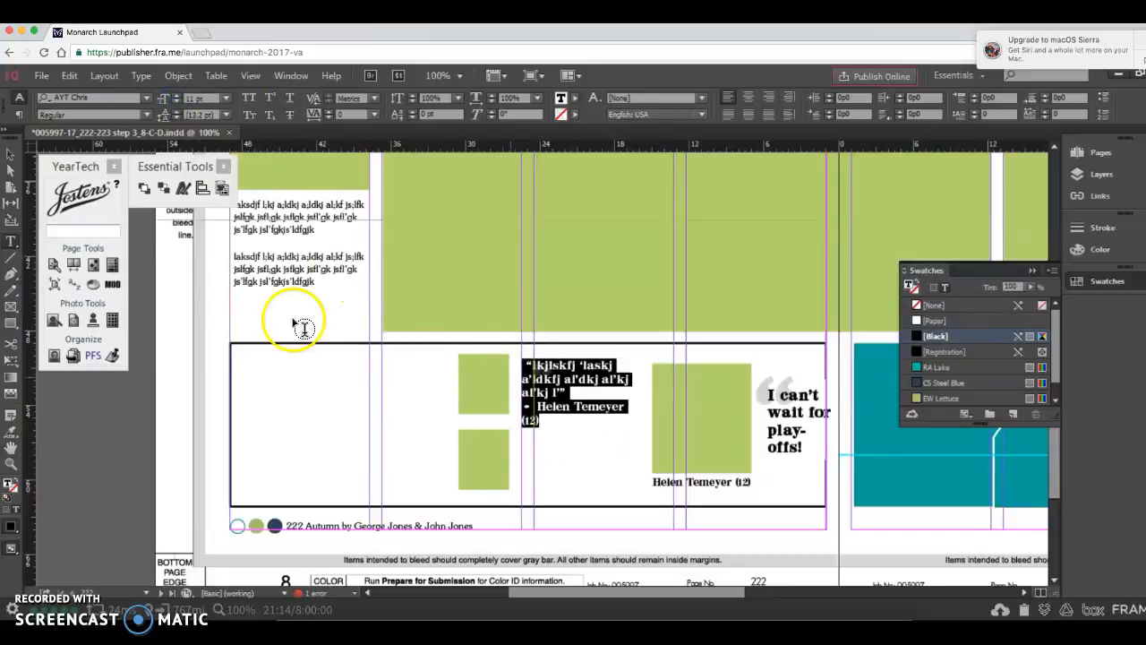
Widen the quote's text frame to about 9p3.6 and place it at about X -25p4.5, with the small pale quotation mark at its upper-left corner.
{"action": "key", "text": "Escape"}
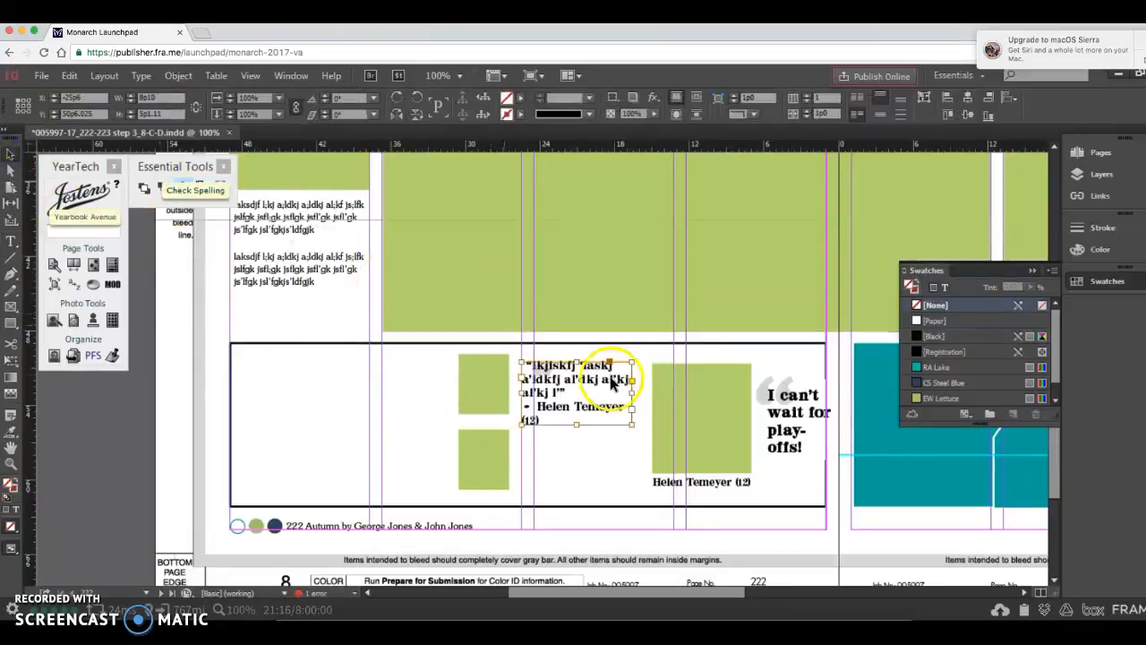
{"action": "left_click_drag", "start_coordinate": [633, 380], "coordinate": [637, 385]}
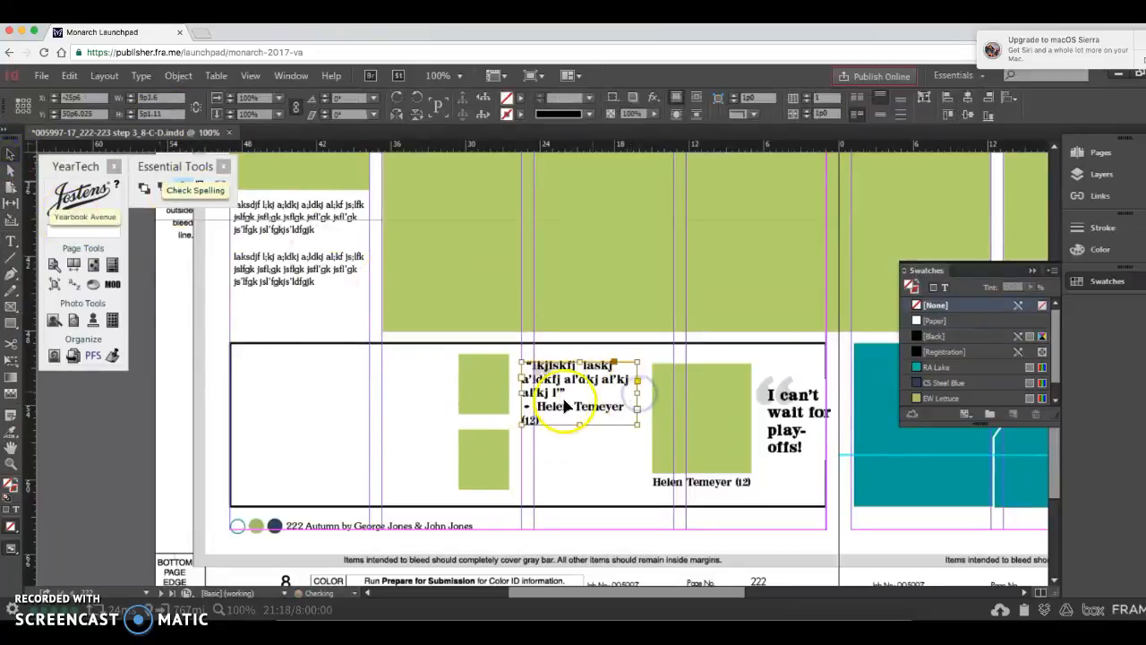
{"action": "mouse_move", "coordinate": [559, 379]}
{"action": "left_mouse_down"}
{"action": "mouse_move", "coordinate": [558, 390]}
{"action": "mouse_move", "coordinate": [532, 358]}
{"action": "mouse_move", "coordinate": [579, 384]}
{"action": "mouse_move", "coordinate": [573, 392]}
{"action": "left_mouse_up"}
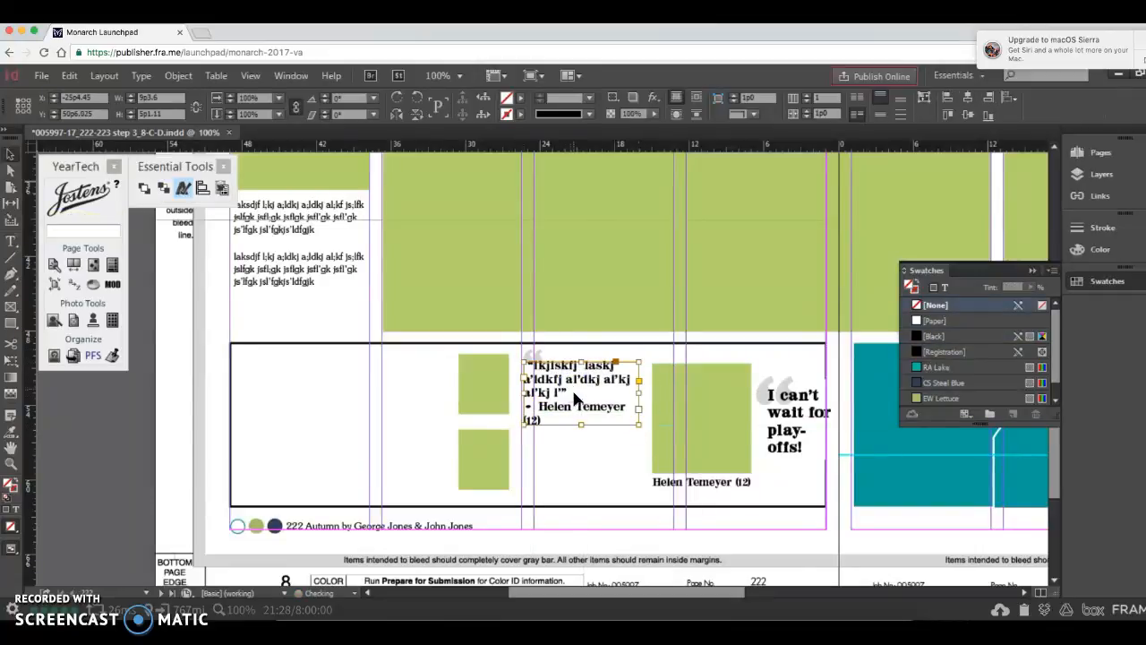
Extend the upper small photo box downward to about 5p3 high.
{"action": "left_click", "coordinate": [512, 413]}
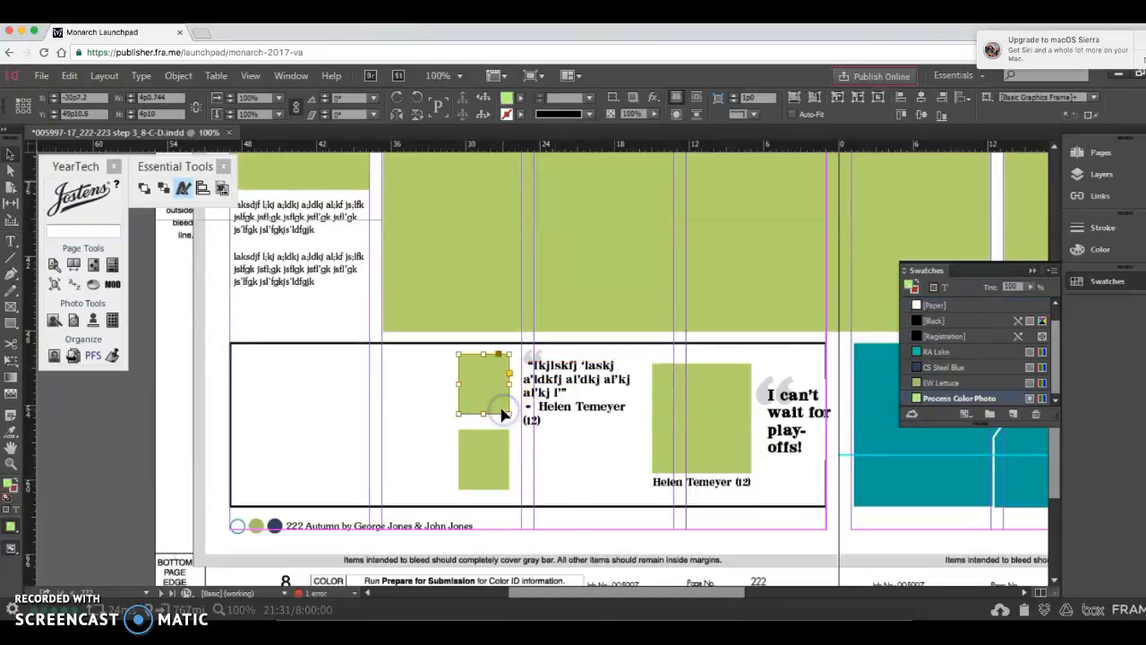
{"action": "left_click_drag", "start_coordinate": [484, 415], "coordinate": [483, 419]}
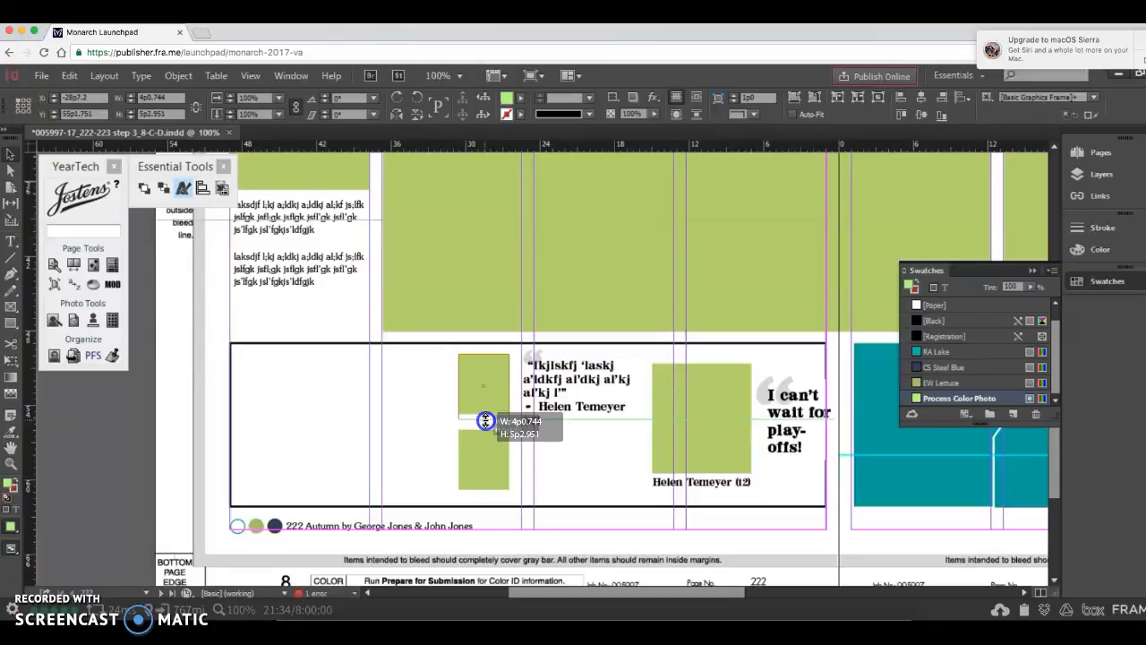
Change the small quote and its attribution line to the AYT Ennis font in the Light style.
{"action": "left_click", "coordinate": [568, 405]}
{"action": "double_click", "coordinate": [568, 405]}
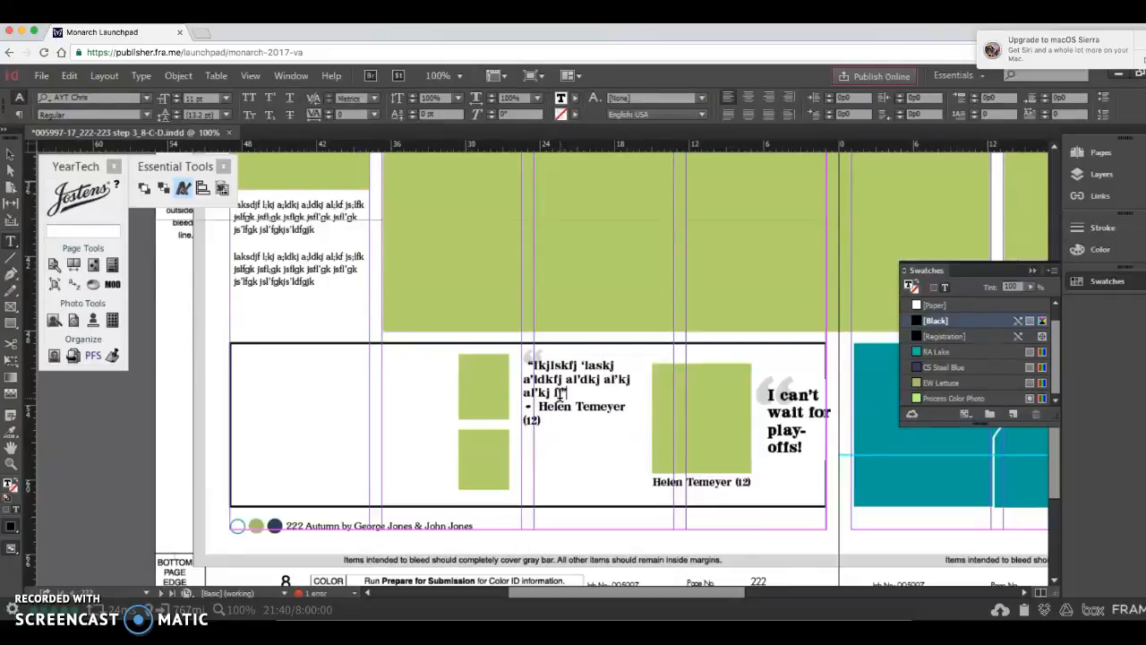
{"action": "left_click_drag", "start_coordinate": [559, 394], "coordinate": [529, 361]}
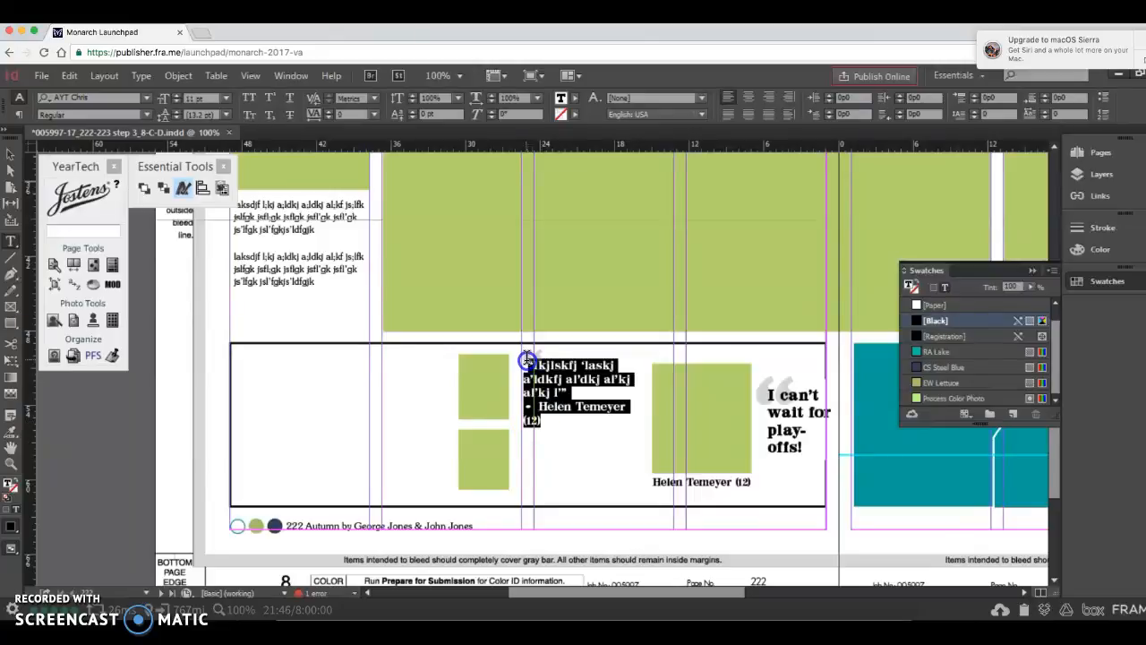
{"action": "left_click", "coordinate": [77, 98]}
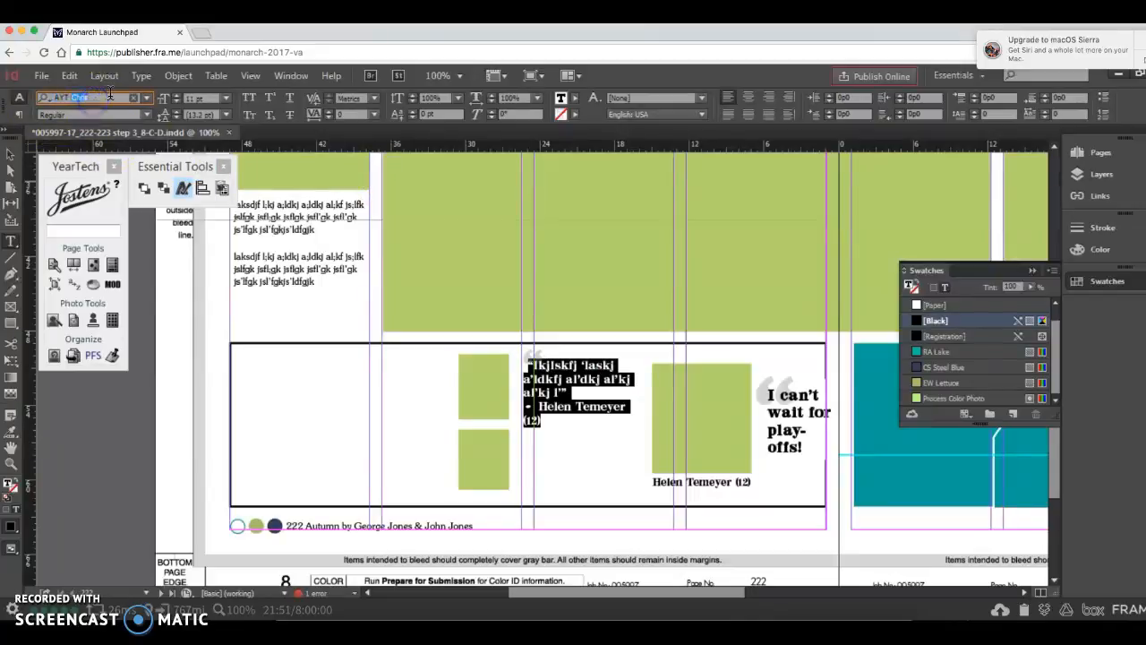
{"action": "type", "text": "nnis"}
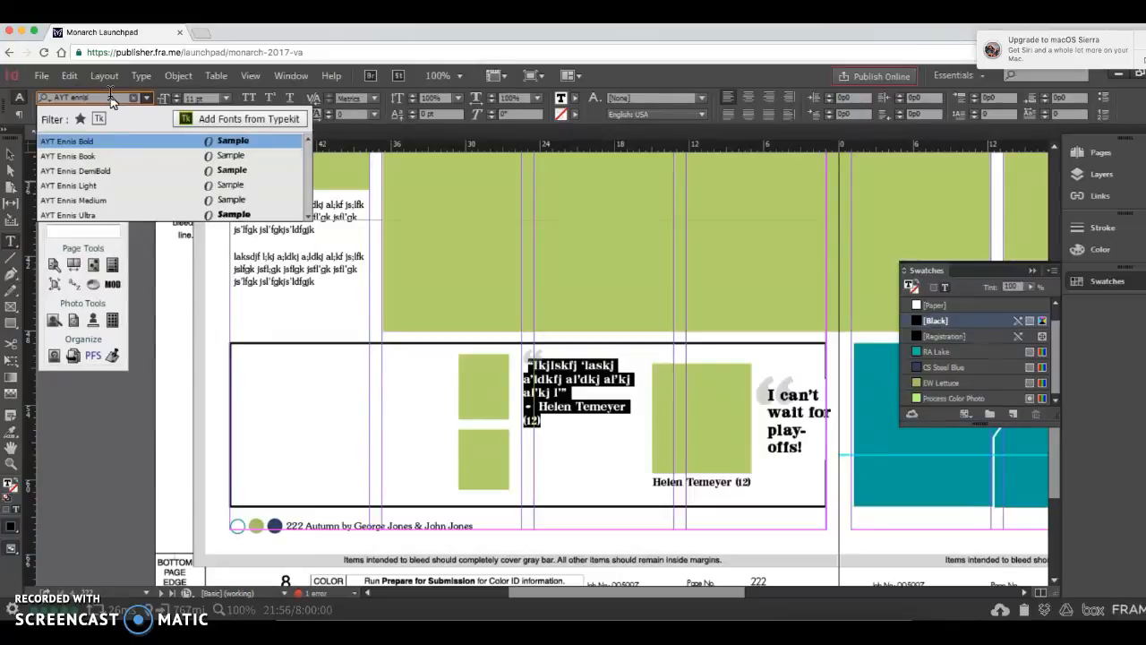
{"action": "key", "text": "Return"}
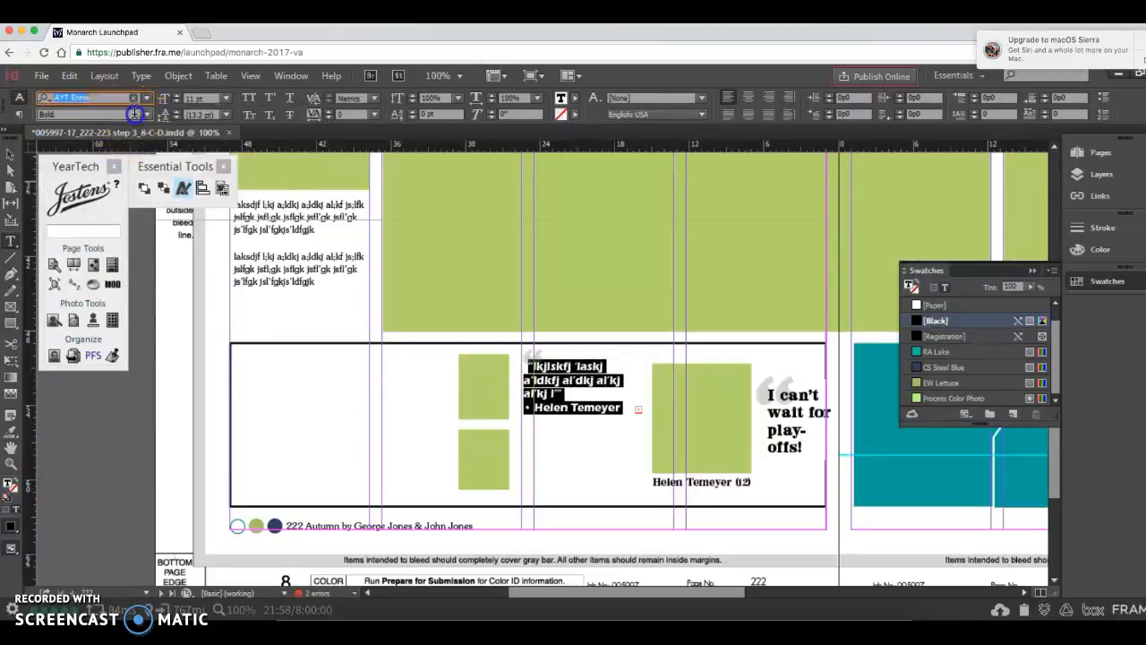
{"action": "left_click", "coordinate": [147, 116]}
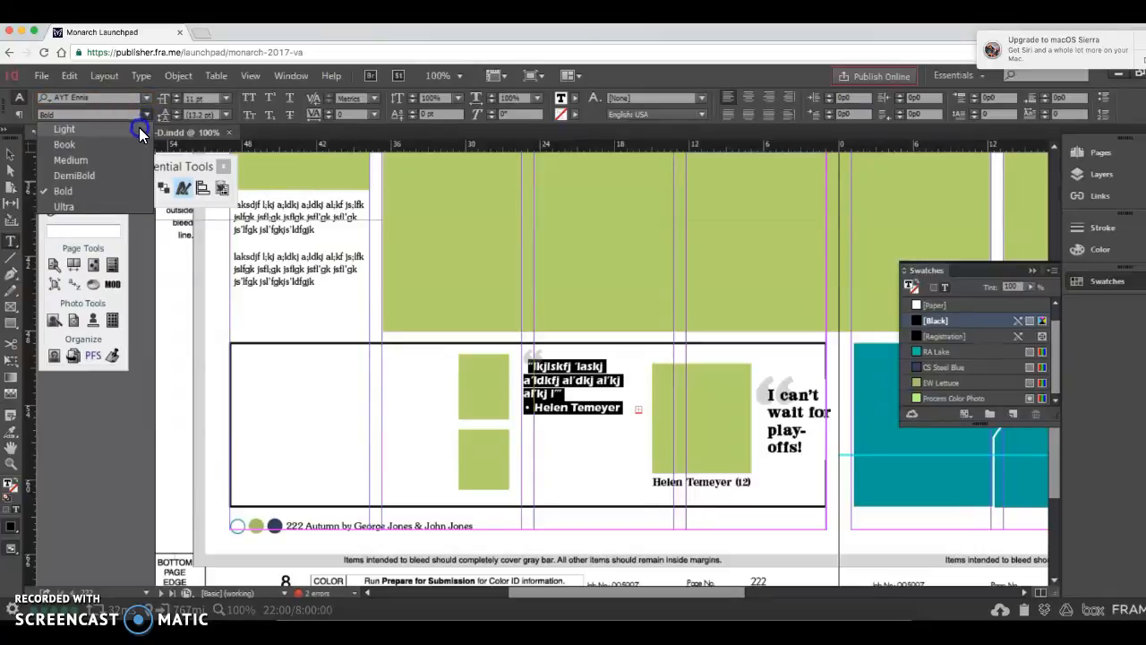
{"action": "left_click", "coordinate": [139, 127]}
{"action": "left_click", "coordinate": [536, 374]}
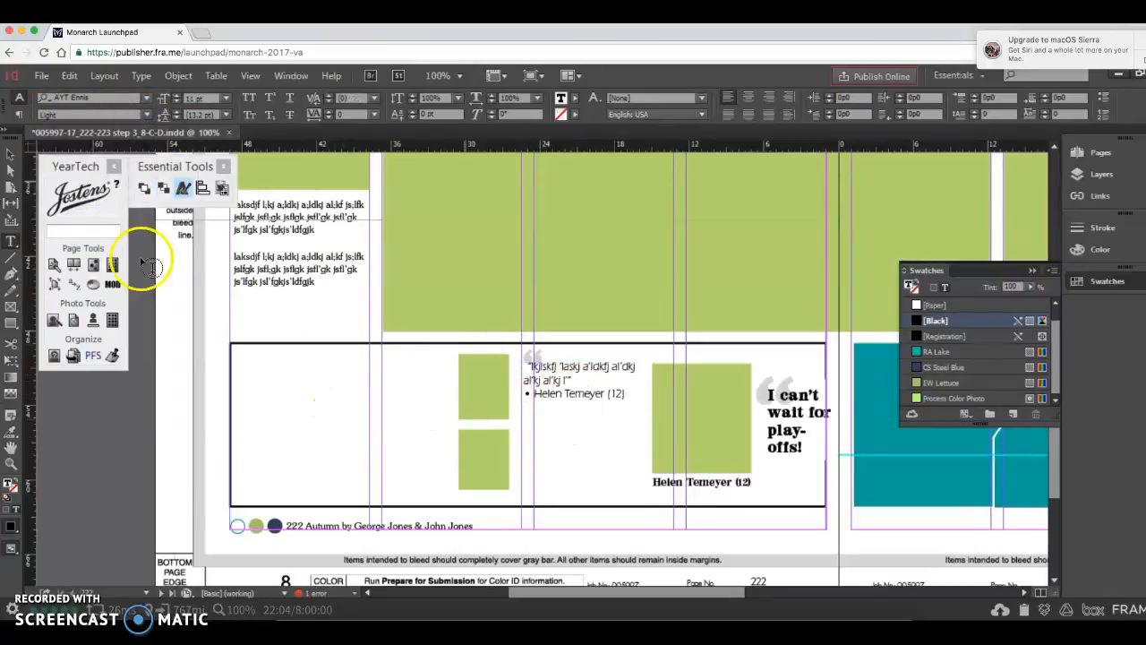
Delete the lower small photo box and nudge the small pale quotation mark slightly down and left against the quote.
{"action": "left_click", "coordinate": [10, 154]}
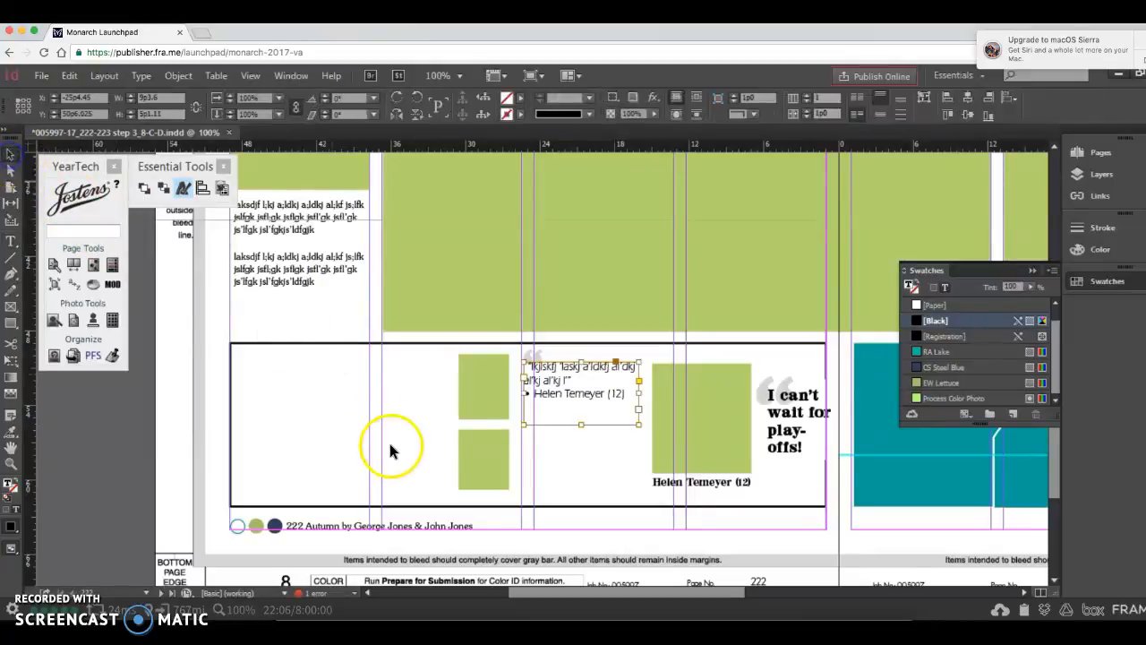
{"action": "left_click", "coordinate": [488, 446]}
{"action": "key", "text": "BackSpace"}
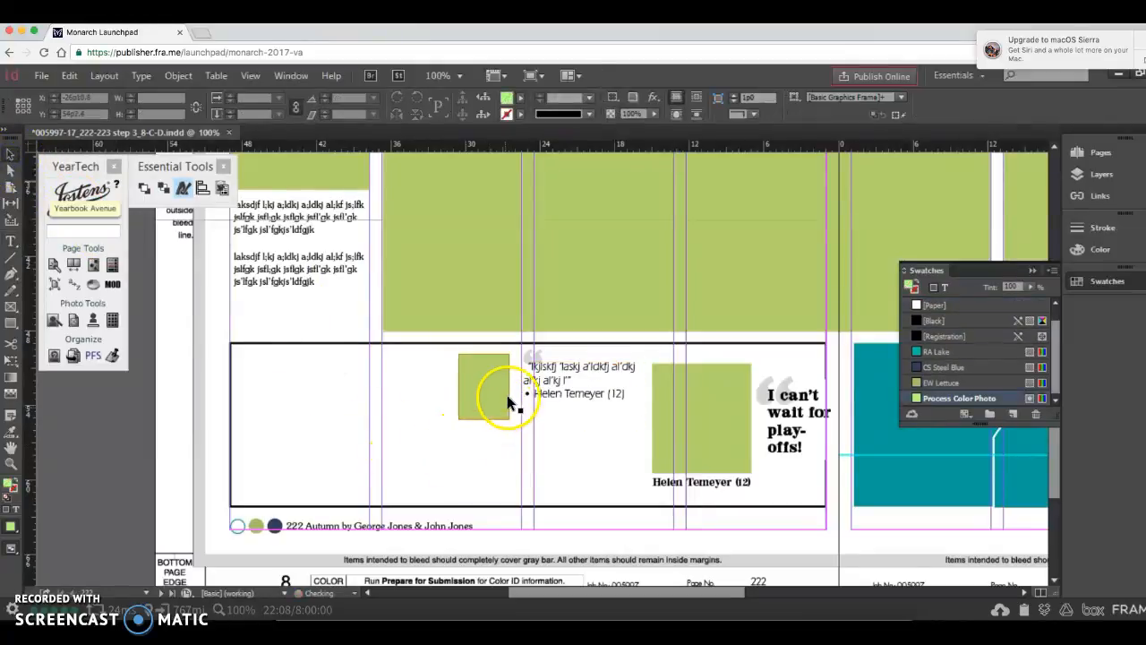
{"action": "left_click", "coordinate": [530, 357]}
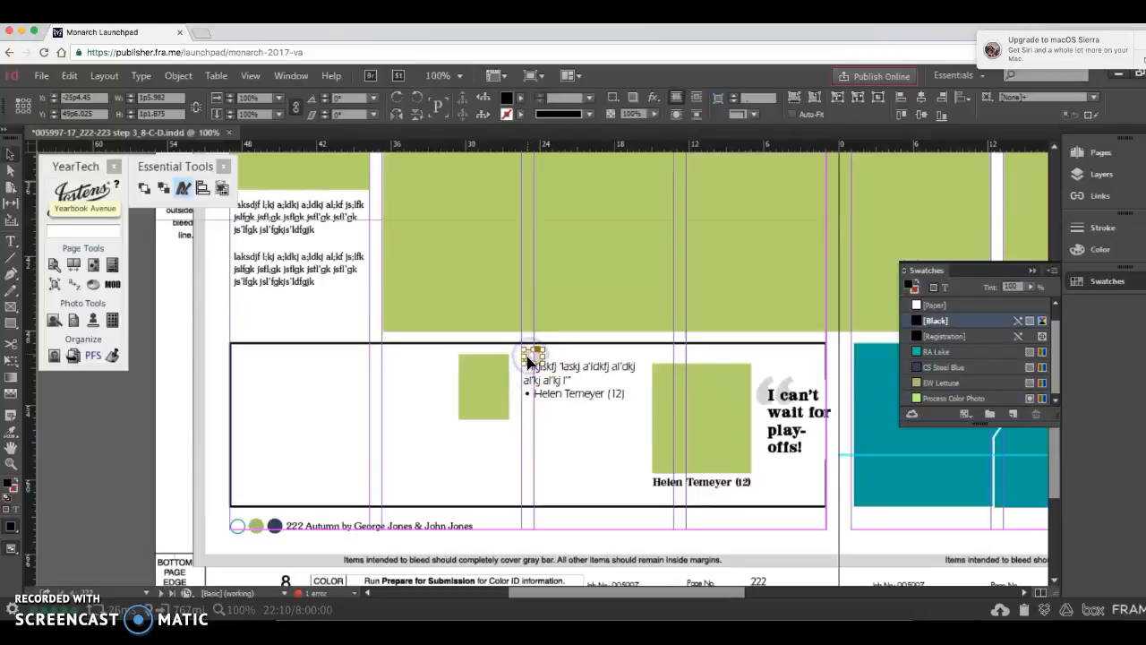
{"action": "left_click_drag", "start_coordinate": [529, 357], "coordinate": [526, 360]}
Duplicate the small photo, quotation mark and quote text straight below the original module at about Y 55p8.1.
{"action": "left_click", "coordinate": [477, 385]}
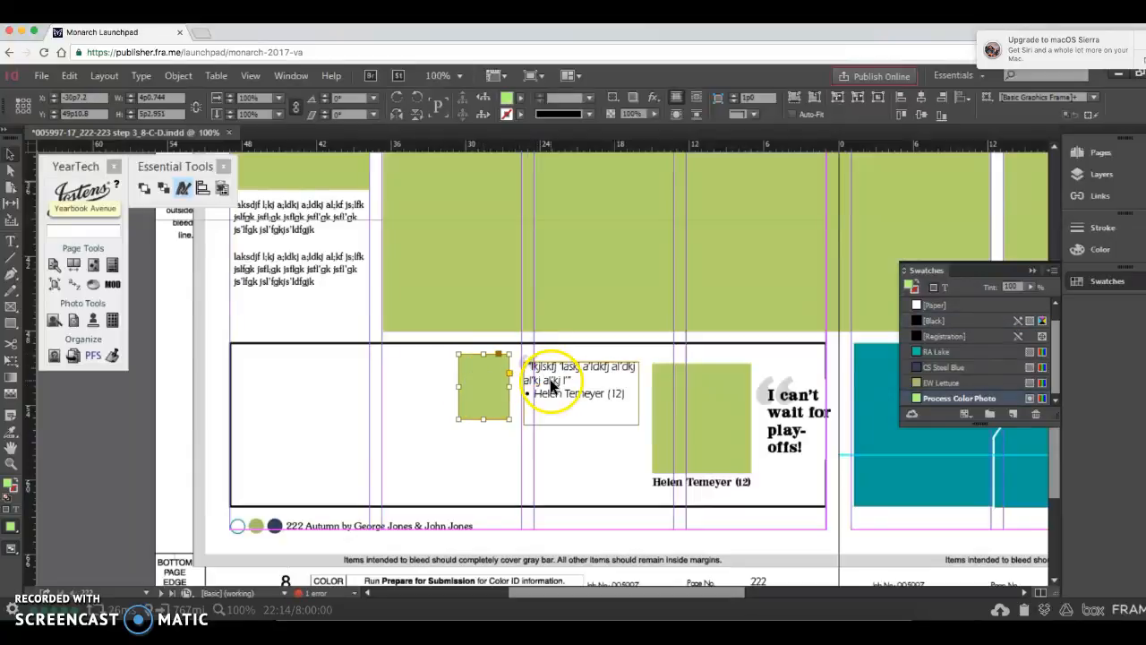
{"action": "left_click", "coordinate": [539, 369]}
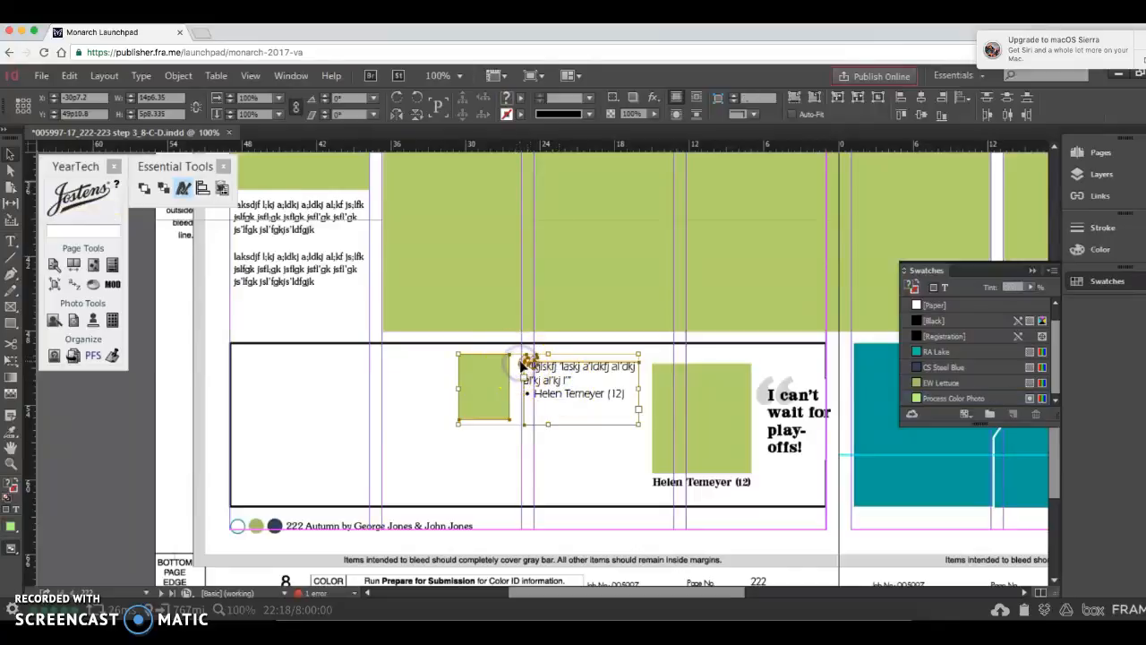
{"action": "left_click_drag", "start_coordinate": [539, 380], "coordinate": [573, 457]}
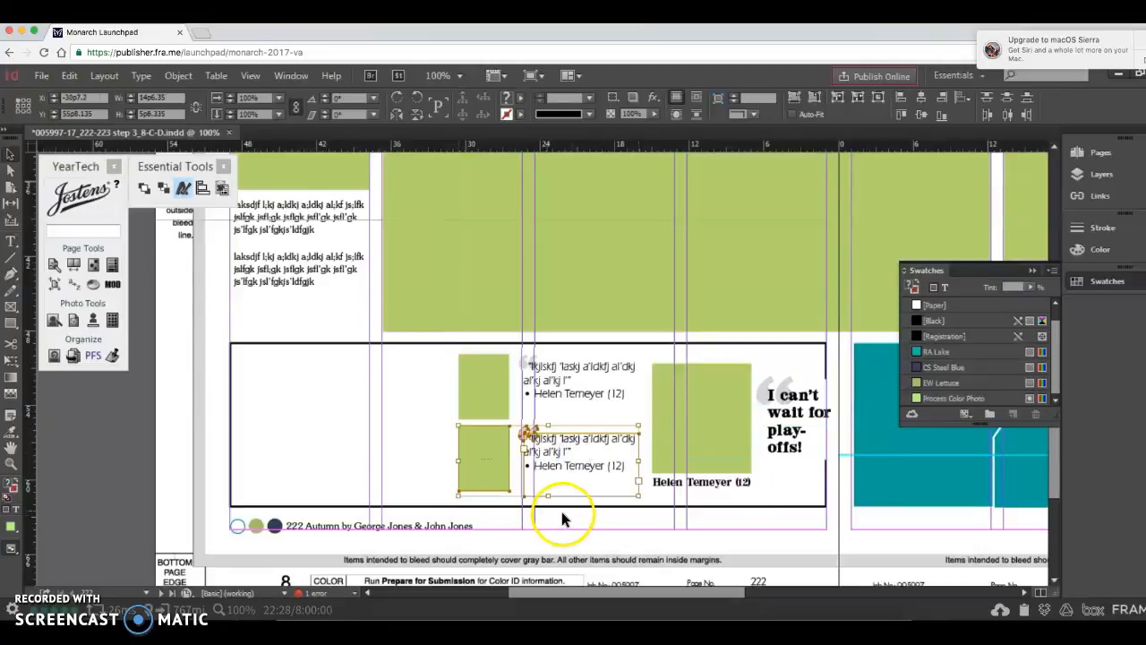
{"action": "left_click", "coordinate": [561, 518]}
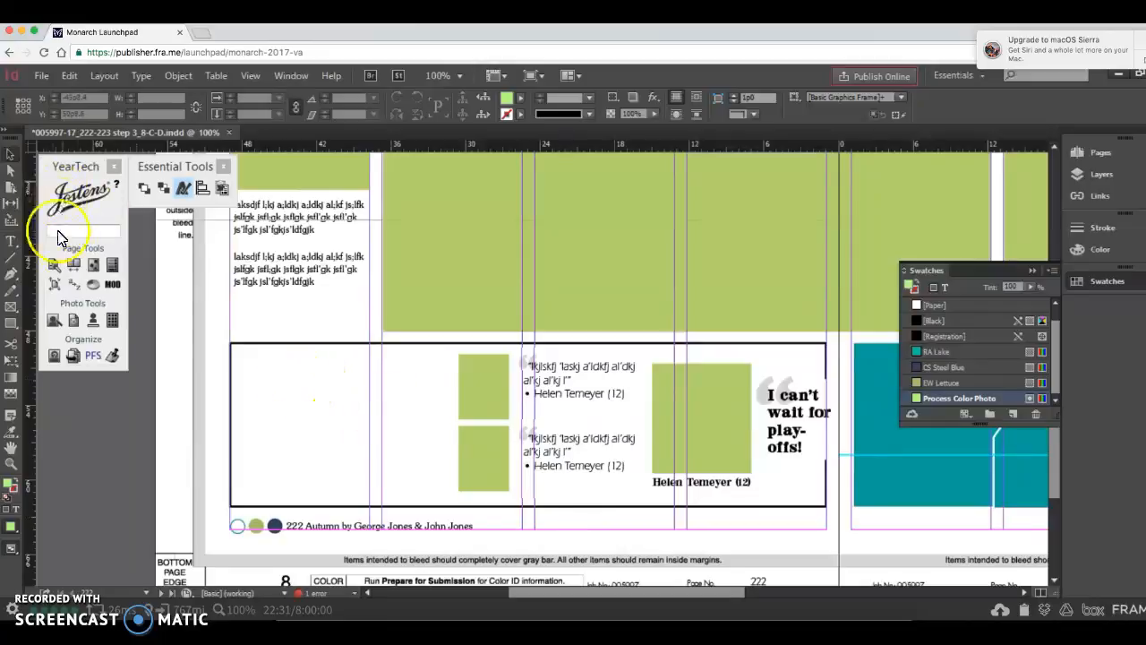
Draw a Process Color Photo rectangle about 11p4 wide and 13p3.7 high filling the left end of the outlined quote box.
{"action": "left_click", "coordinate": [11, 324]}
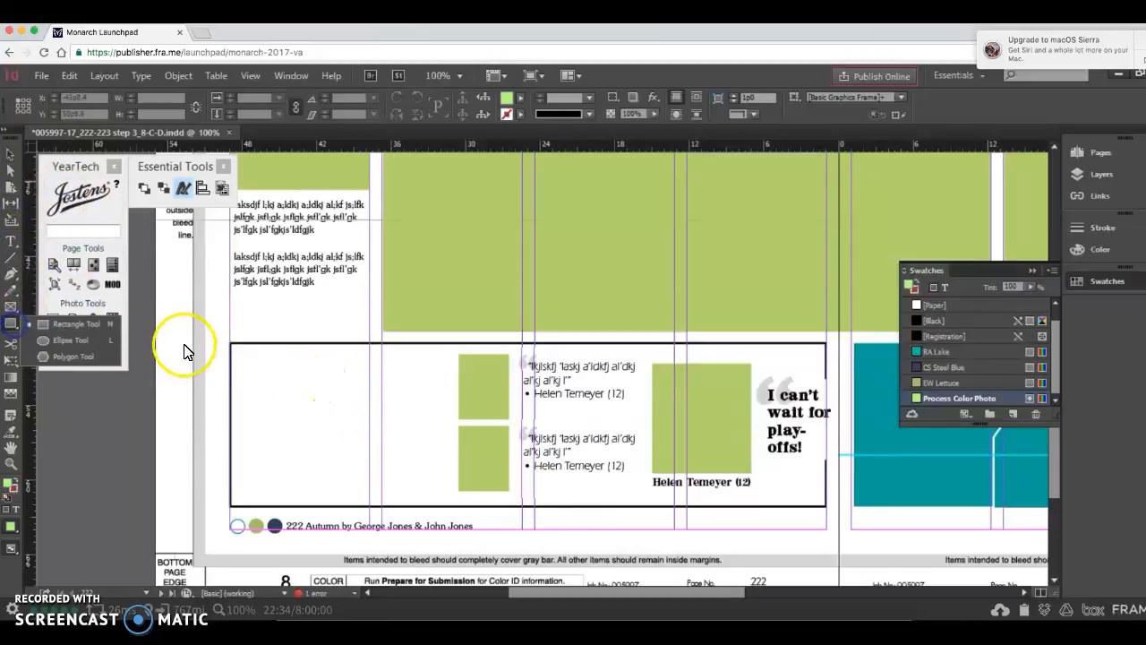
{"action": "left_click", "coordinate": [80, 323]}
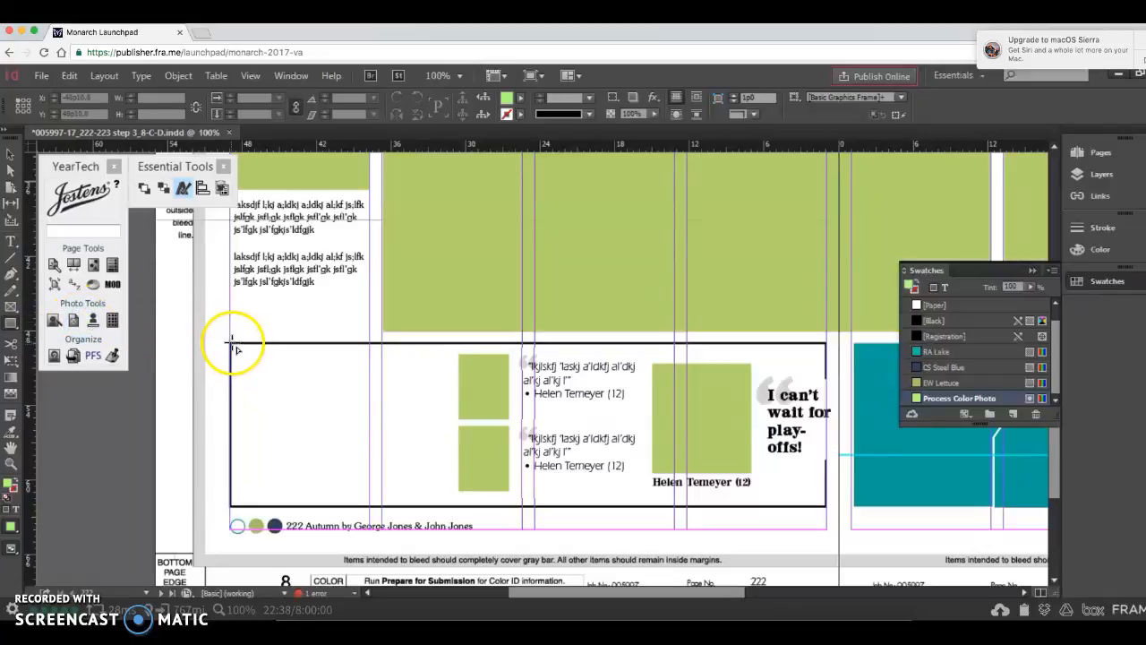
{"action": "left_click_drag", "start_coordinate": [231, 341], "coordinate": [370, 505]}
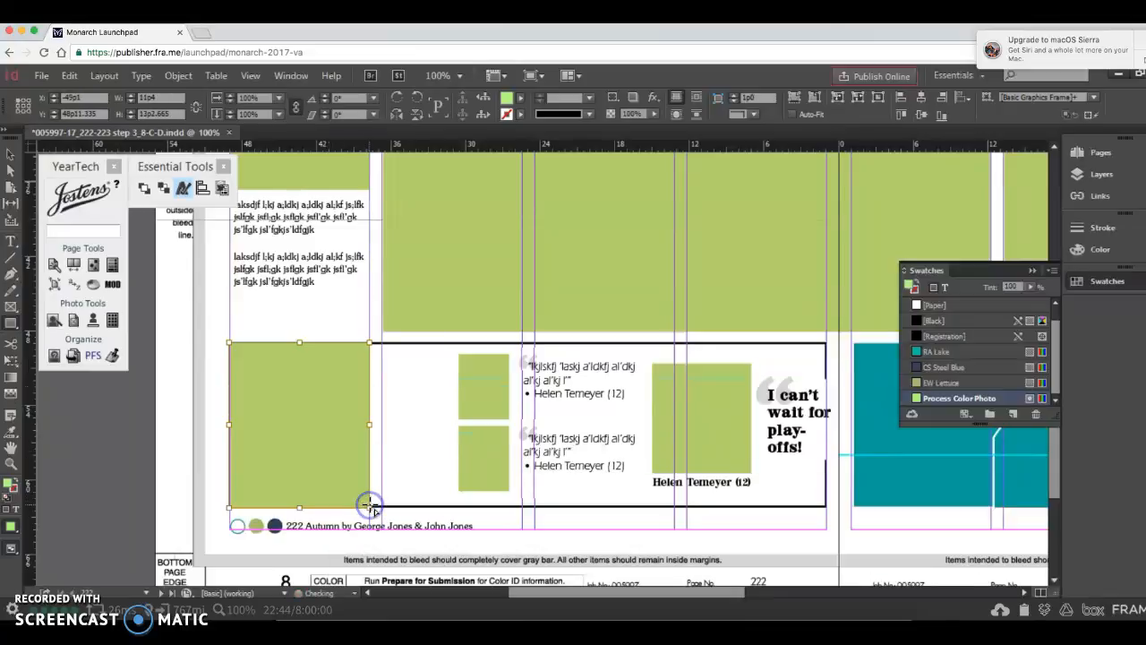
{"action": "left_click", "coordinate": [10, 156]}
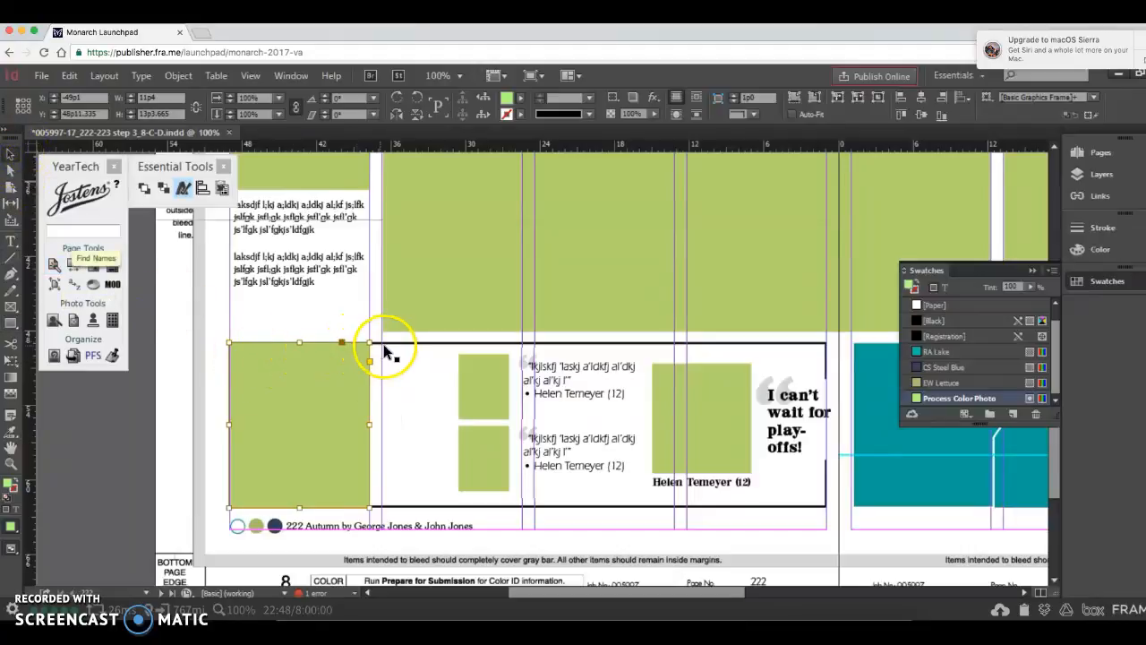
Fit the new photo box's top, left and bottom edges to the outline, making it about 11p3 wide and 13p0.6 high.
{"action": "left_click_drag", "start_coordinate": [299, 342], "coordinate": [302, 341]}
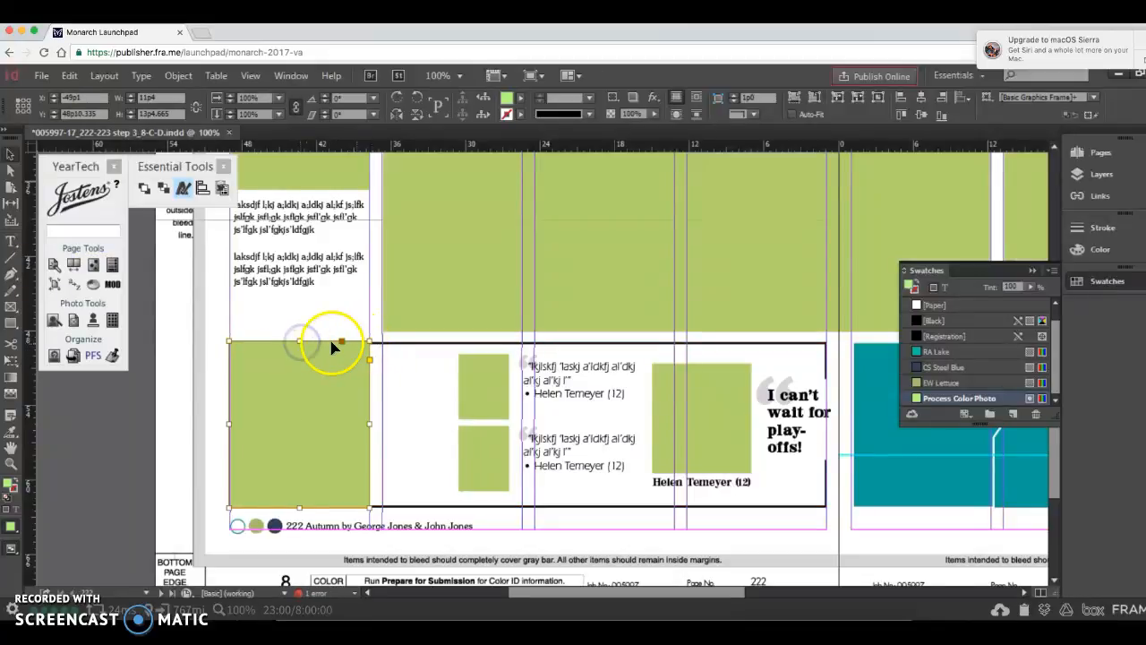
{"action": "scroll", "coordinate": [332, 347], "scroll_direction": "left", "scroll_amount": 5}
{"action": "scroll", "coordinate": [332, 346], "scroll_direction": "down", "scroll_amount": 1}
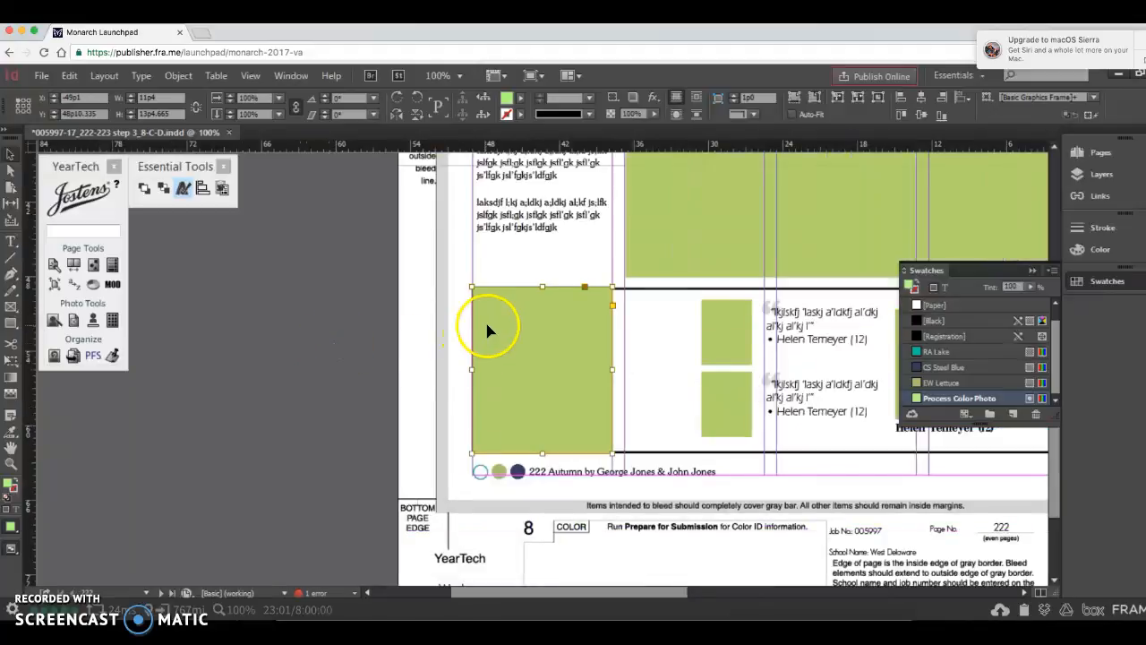
{"action": "key", "text": "super+equal"}
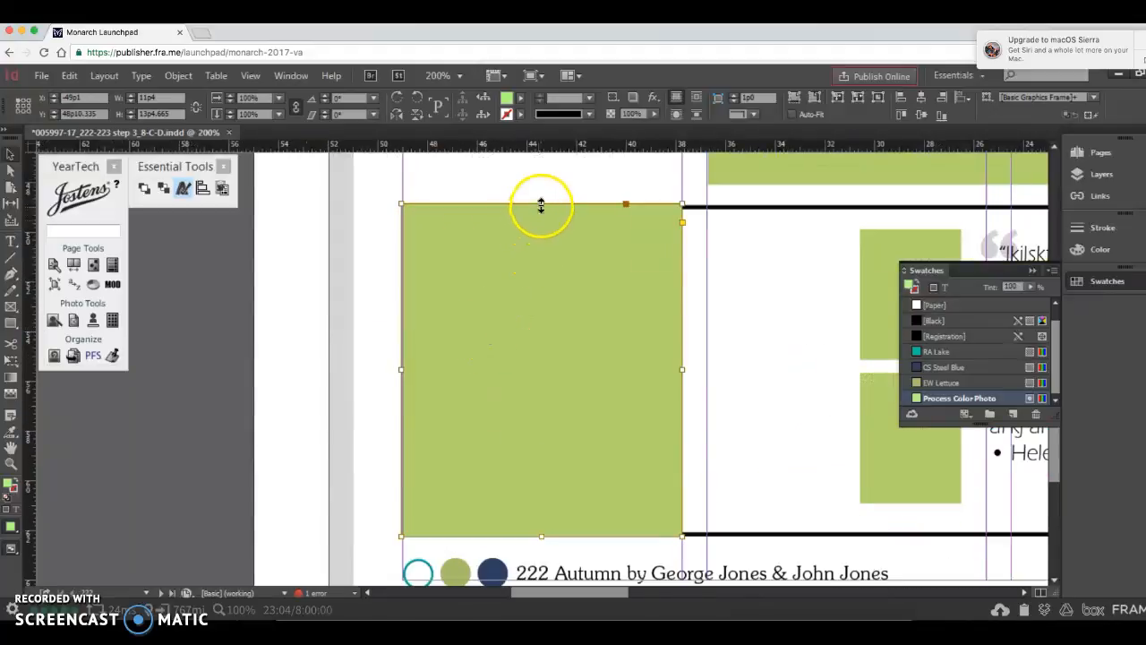
{"action": "left_click_drag", "start_coordinate": [541, 204], "coordinate": [541, 208]}
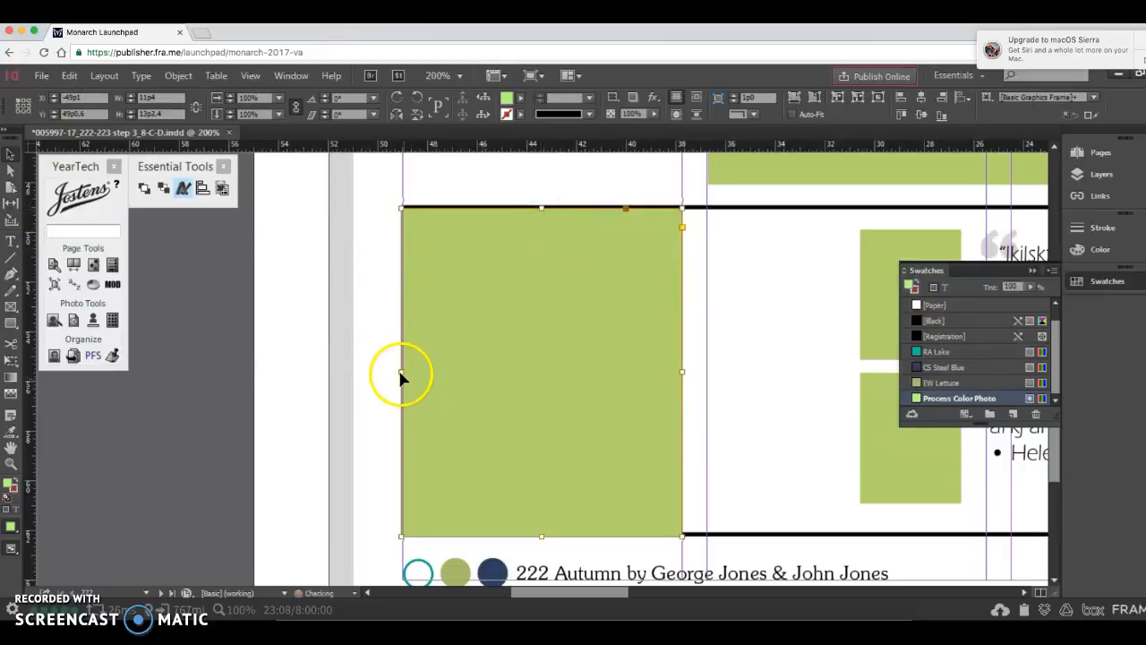
{"action": "left_click_drag", "start_coordinate": [403, 371], "coordinate": [404, 371]}
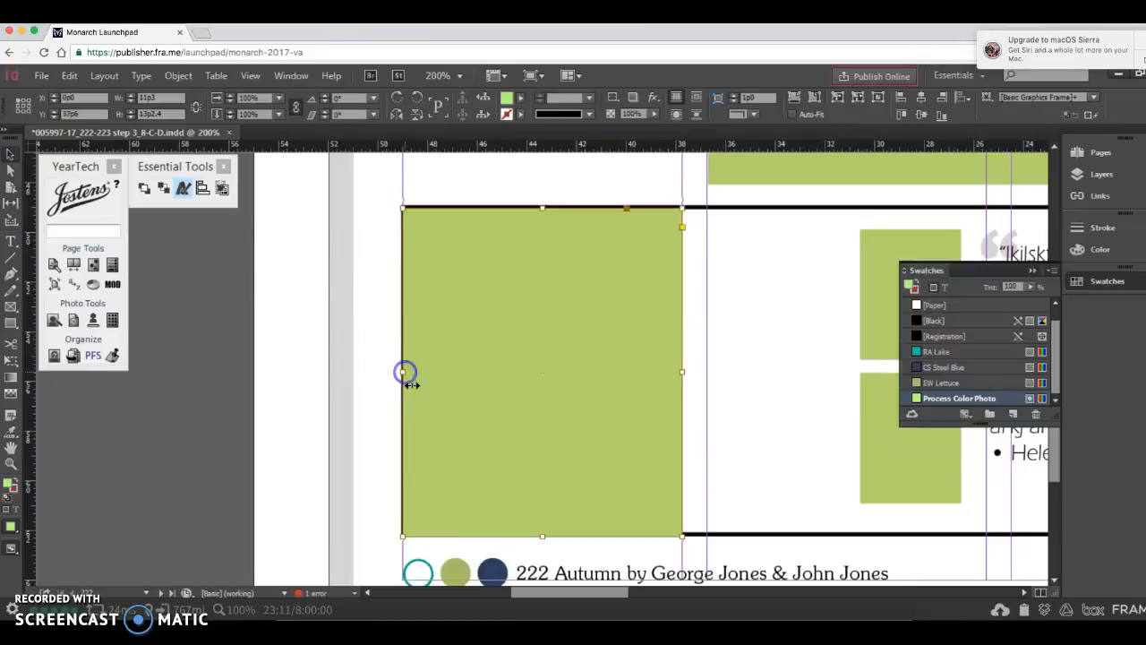
{"action": "mouse_move", "coordinate": [544, 536]}
{"action": "left_mouse_down"}
{"action": "mouse_move", "coordinate": [544, 468]}
{"action": "mouse_move", "coordinate": [546, 532]}
{"action": "left_mouse_up"}
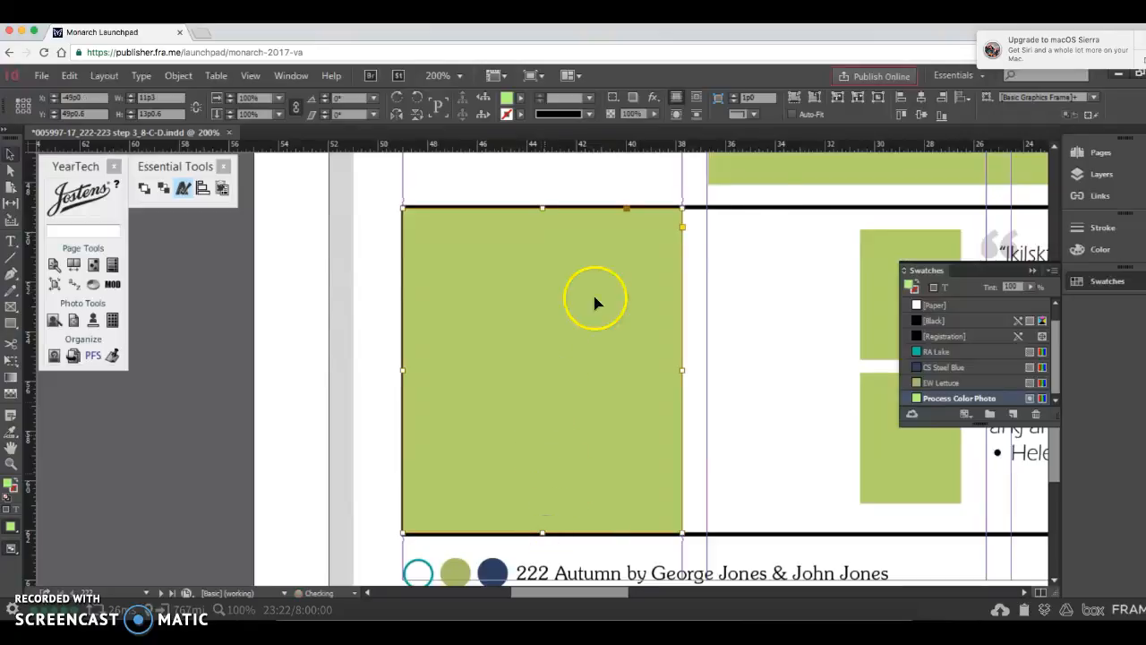
Bring the 2 pt black outline of the quote box in front of the large photo box.
{"action": "left_click", "coordinate": [705, 210]}
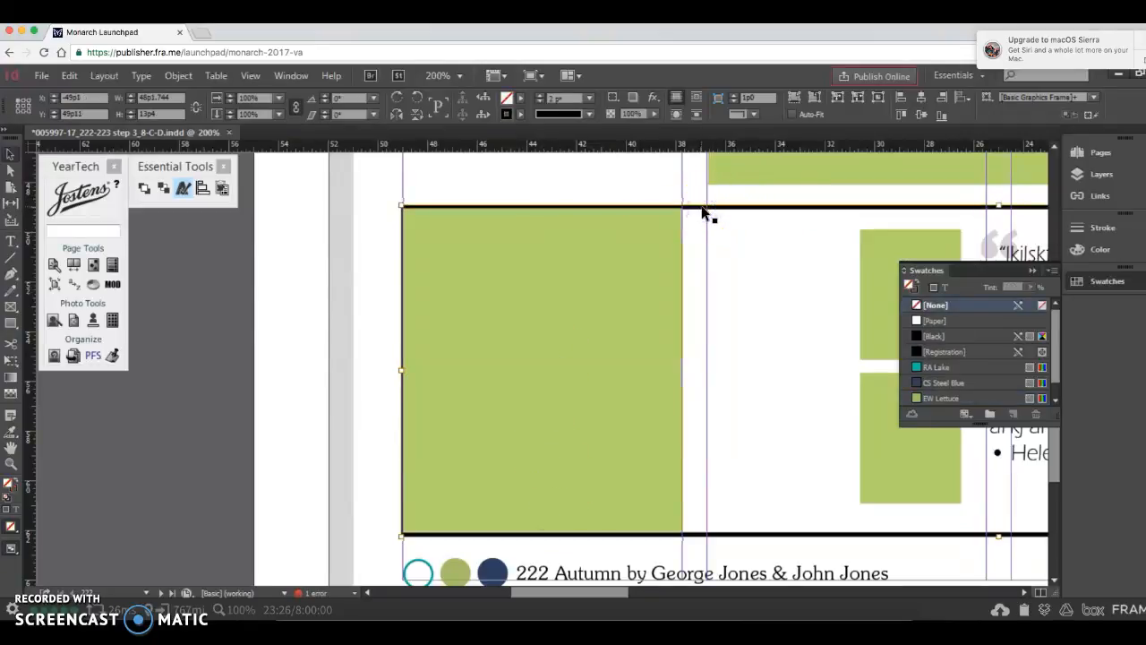
{"action": "left_click", "coordinate": [145, 188]}
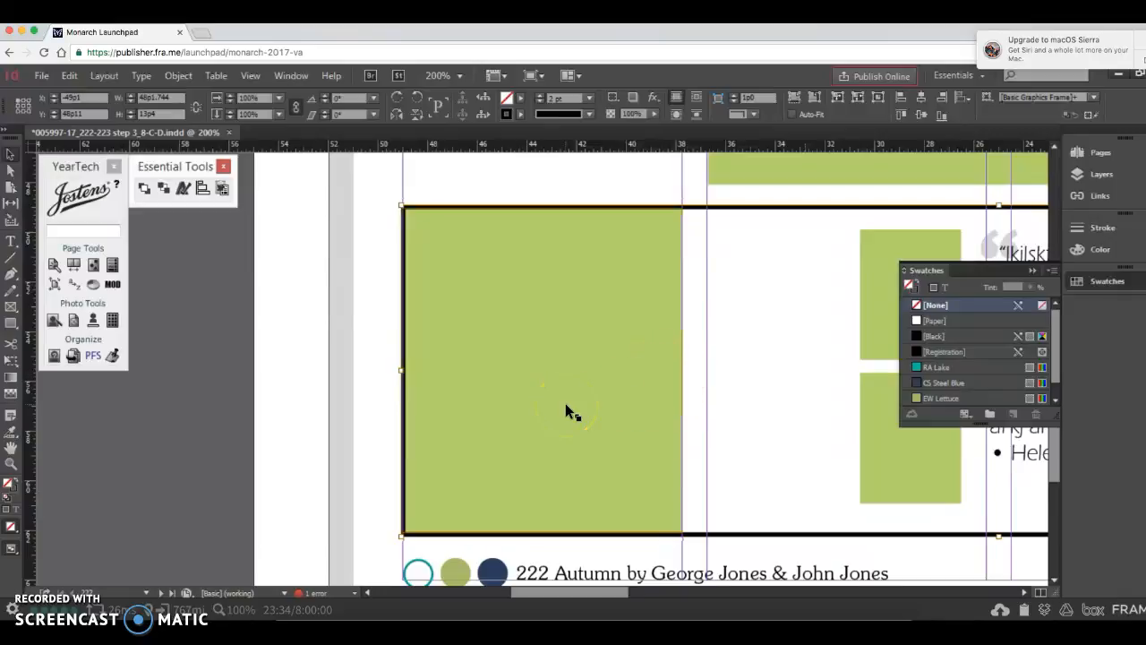
{"action": "left_click", "coordinate": [570, 437]}
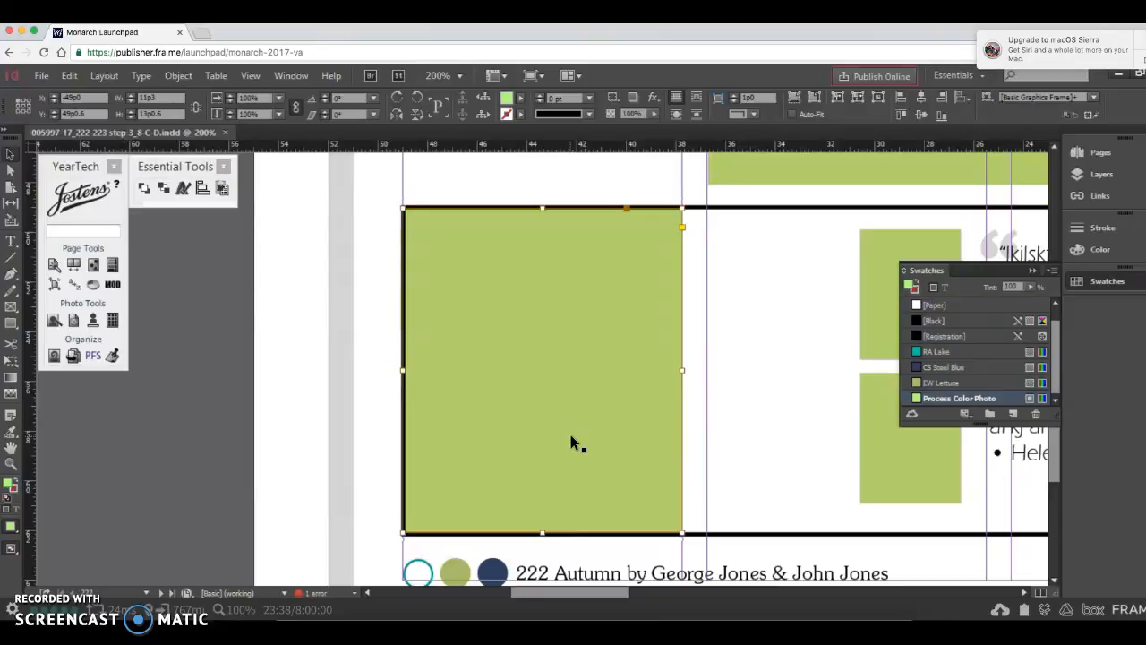
{"action": "key", "text": "super+alt+0"}
{"action": "left_click", "coordinate": [605, 477]}
{"action": "left_click_drag", "start_coordinate": [605, 477], "coordinate": [613, 481]}
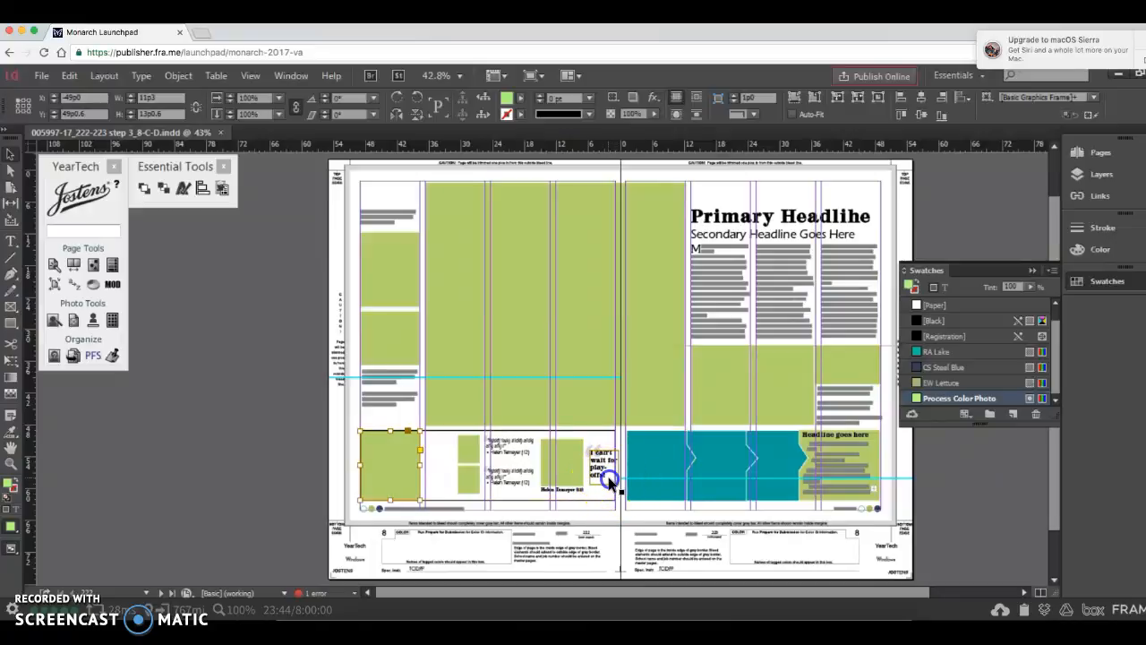
{"action": "left_click", "coordinate": [608, 476]}
Draw a text frame about 8p1.5 wide and 3p1.8 high overlapping the upper right edge of the large photo.
{"action": "left_click", "coordinate": [411, 463]}
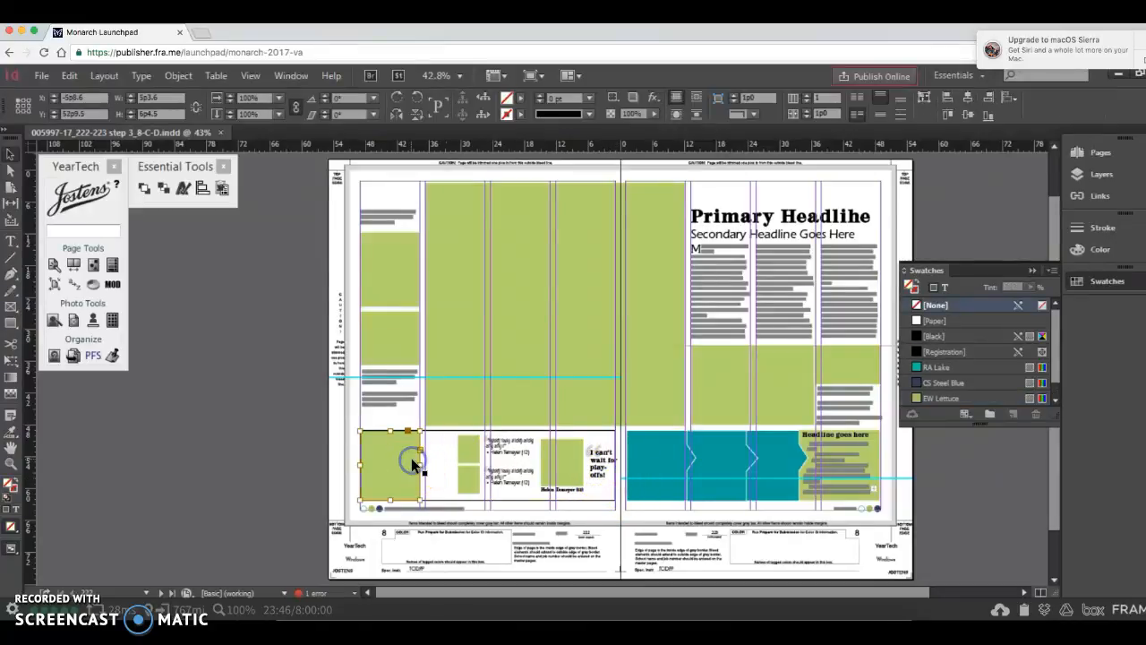
{"action": "key", "text": "super+1"}
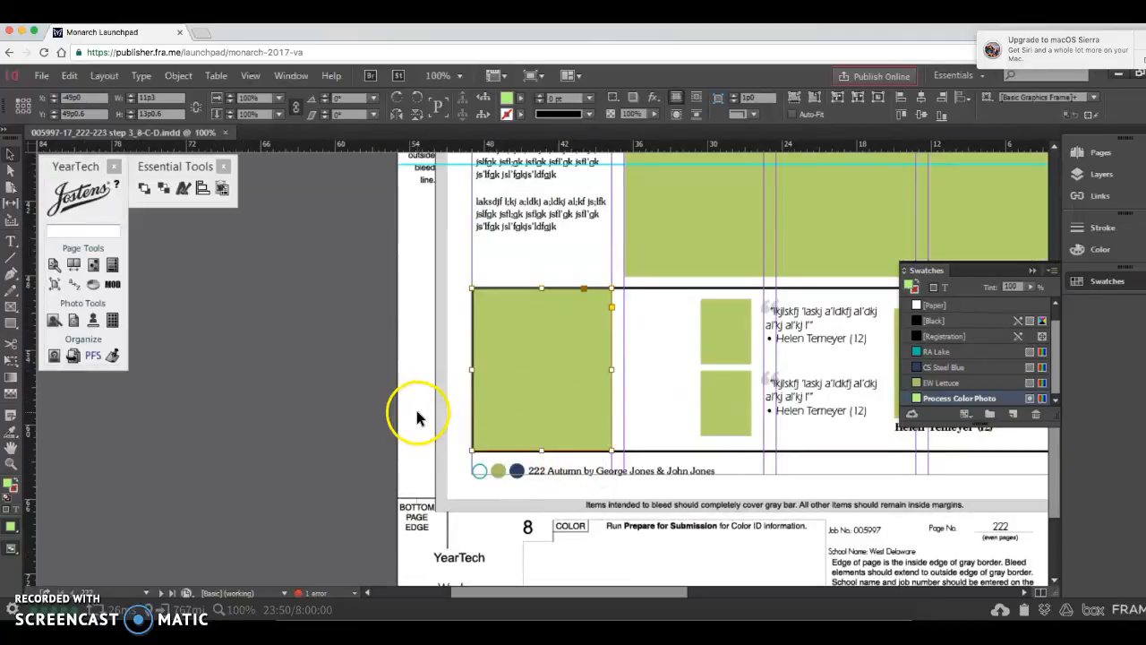
{"action": "left_click", "coordinate": [11, 240]}
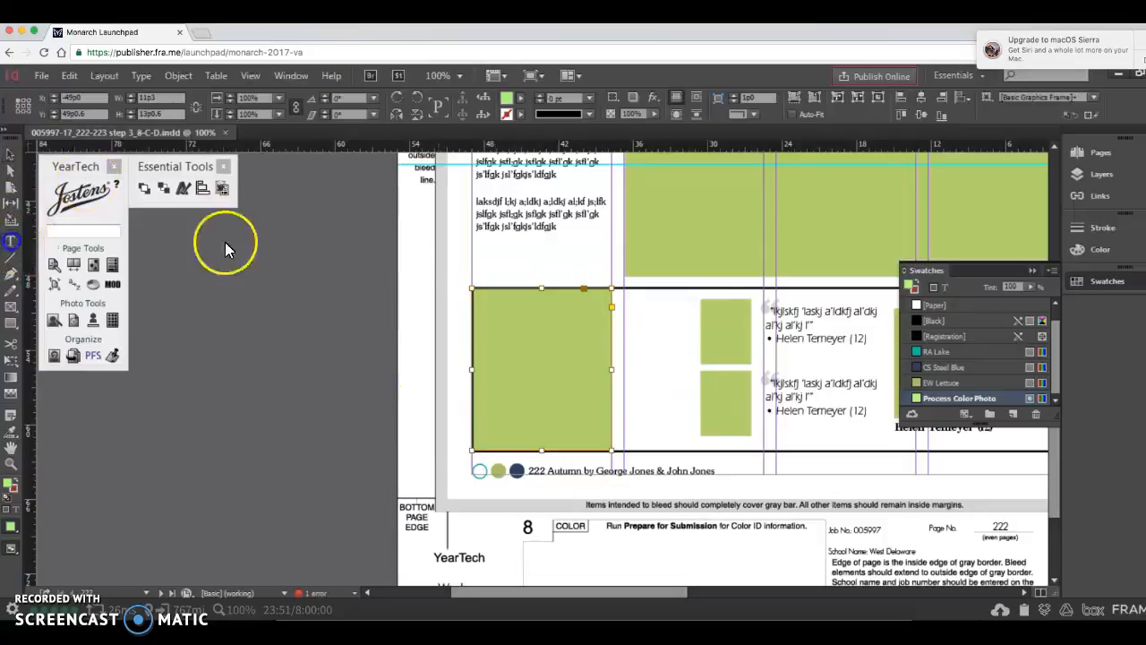
{"action": "left_click", "coordinate": [560, 320]}
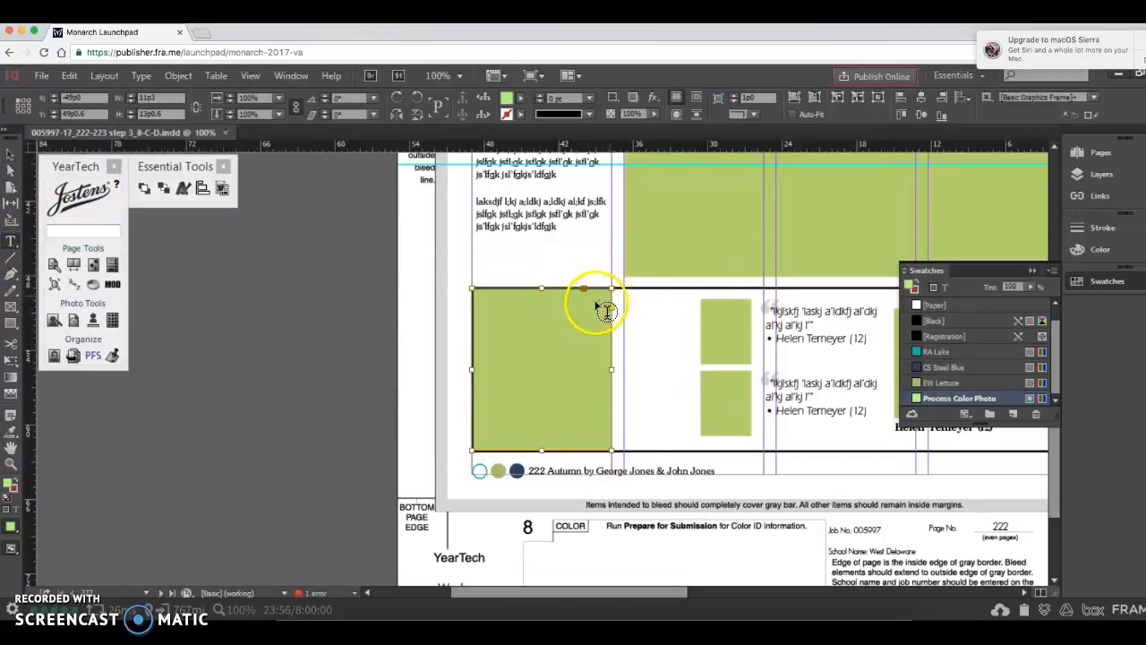
{"action": "left_click_drag", "start_coordinate": [590, 304], "coordinate": [690, 338]}
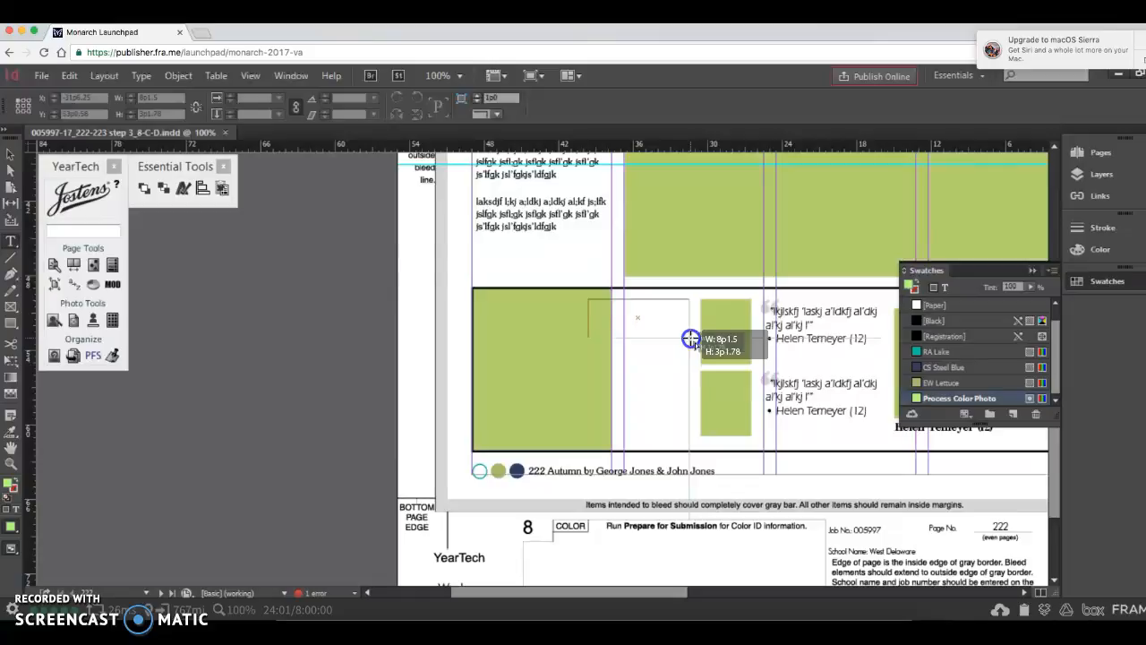
{"action": "left_click_drag", "start_coordinate": [690, 338], "coordinate": [691, 340]}
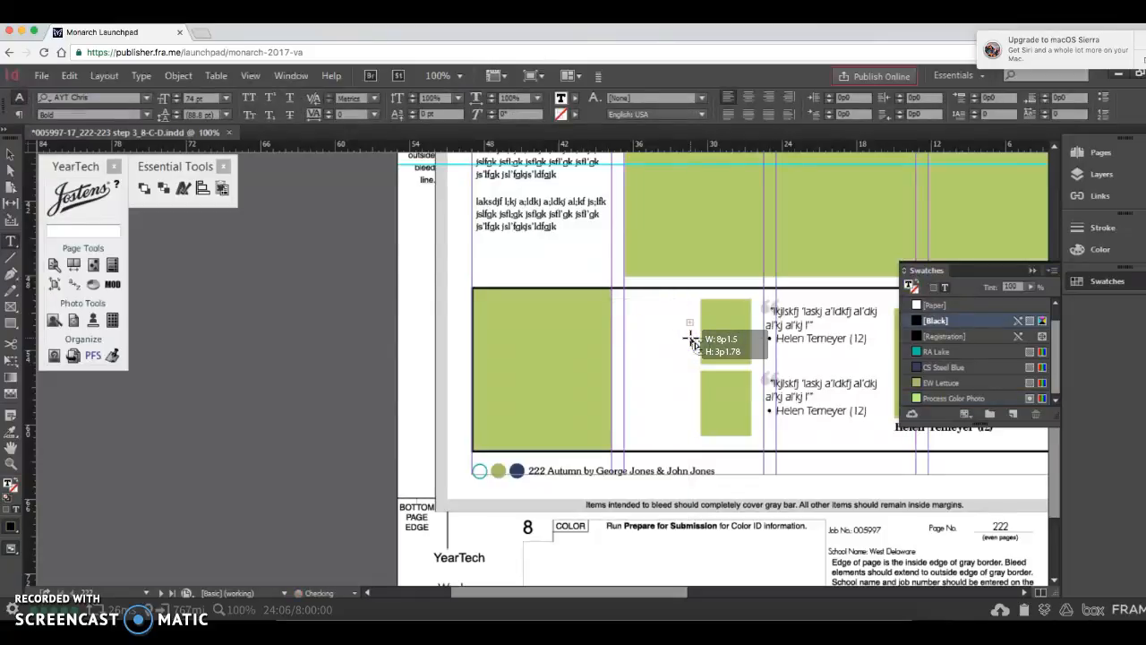
Fill the new text frame with the word "Talk" and set its size to 20 pt.
{"action": "left_click", "coordinate": [209, 96]}
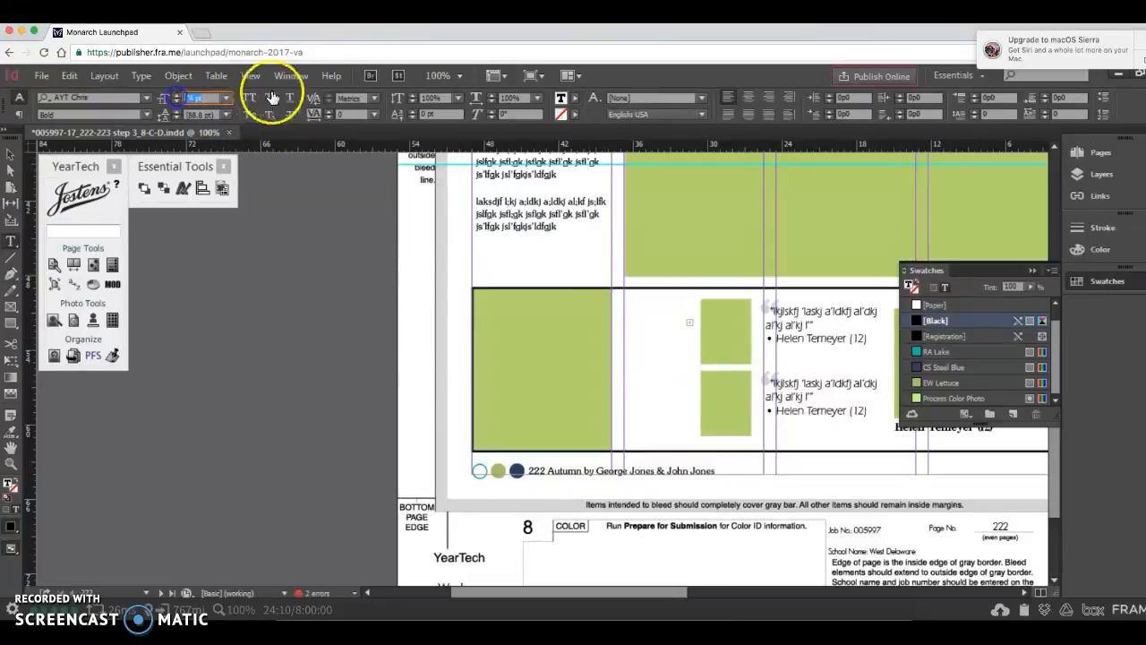
{"action": "type", "text": "20"}
{"action": "key", "text": "Return"}
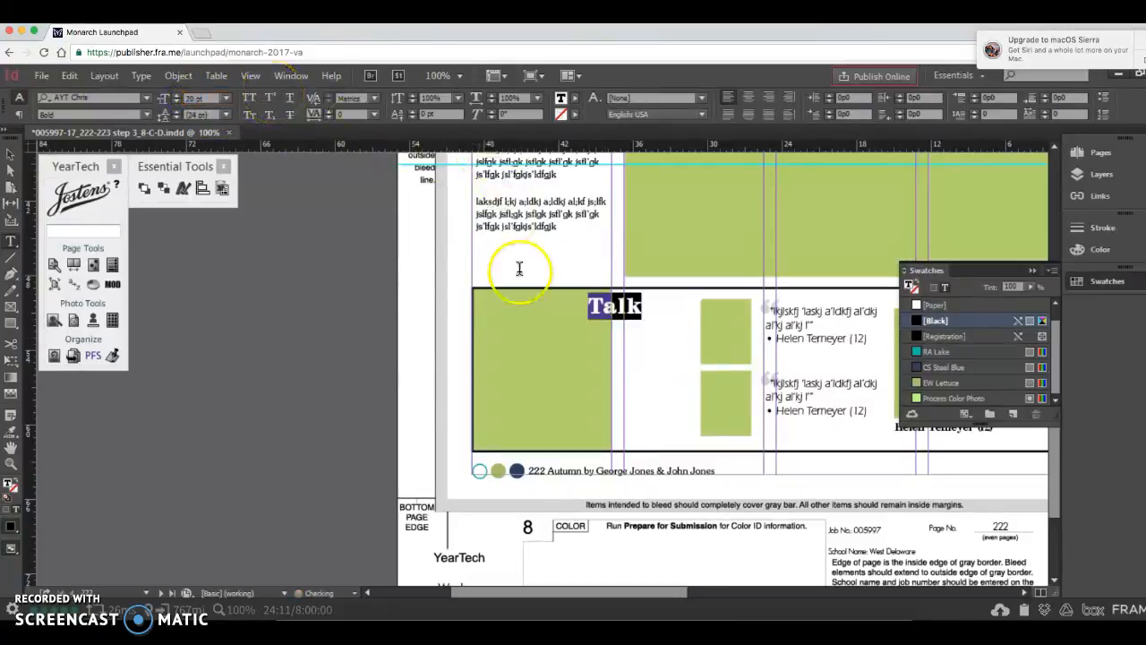
Add a second text frame directly below "Talk" with the word "about" at 24 pt.
{"action": "left_click", "coordinate": [11, 242]}
{"action": "mouse_move", "coordinate": [595, 327]}
{"action": "left_mouse_down"}
{"action": "mouse_move", "coordinate": [597, 343]}
{"action": "mouse_move", "coordinate": [664, 359]}
{"action": "mouse_move", "coordinate": [617, 355]}
{"action": "mouse_move", "coordinate": [587, 329]}
{"action": "left_mouse_up"}
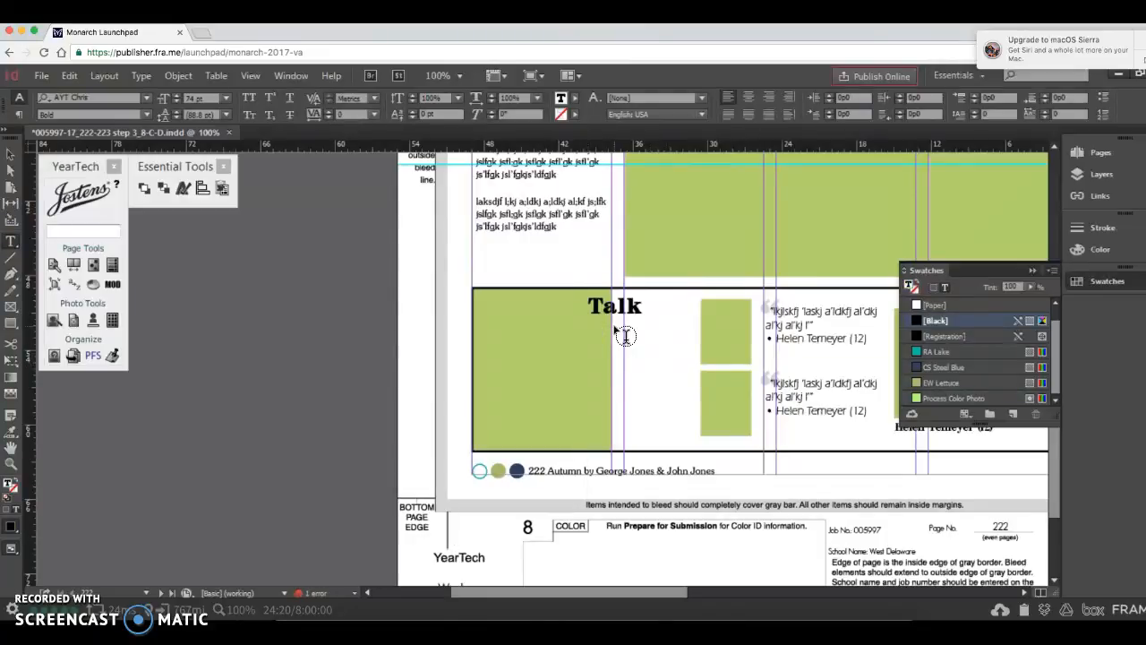
{"action": "left_click", "coordinate": [225, 99]}
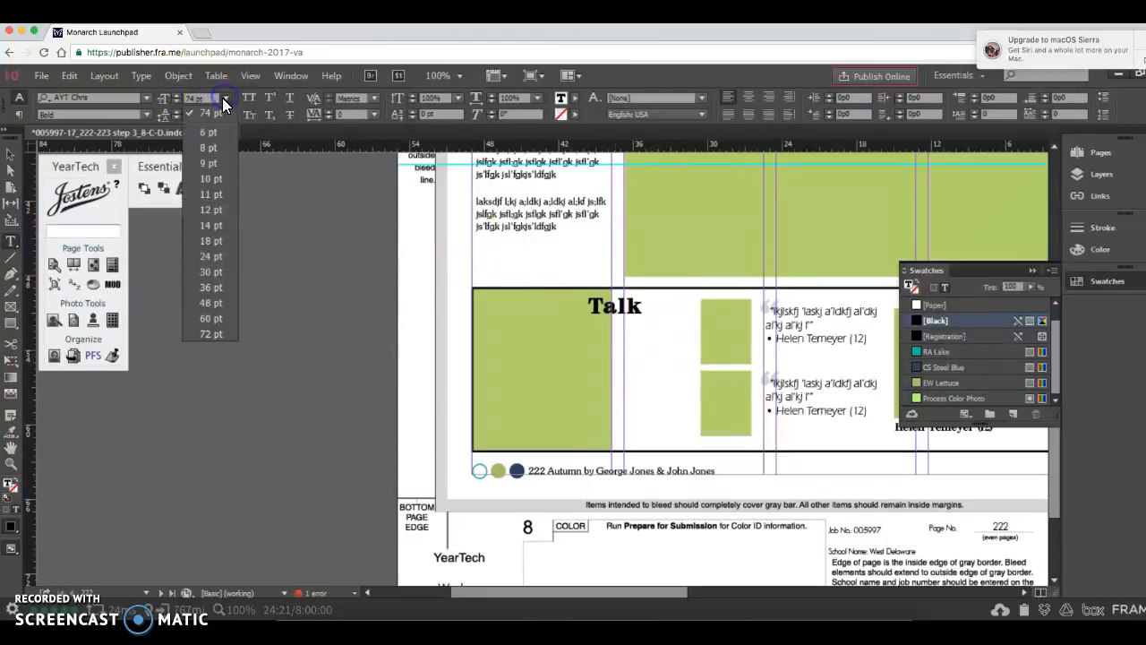
{"action": "left_click", "coordinate": [213, 271]}
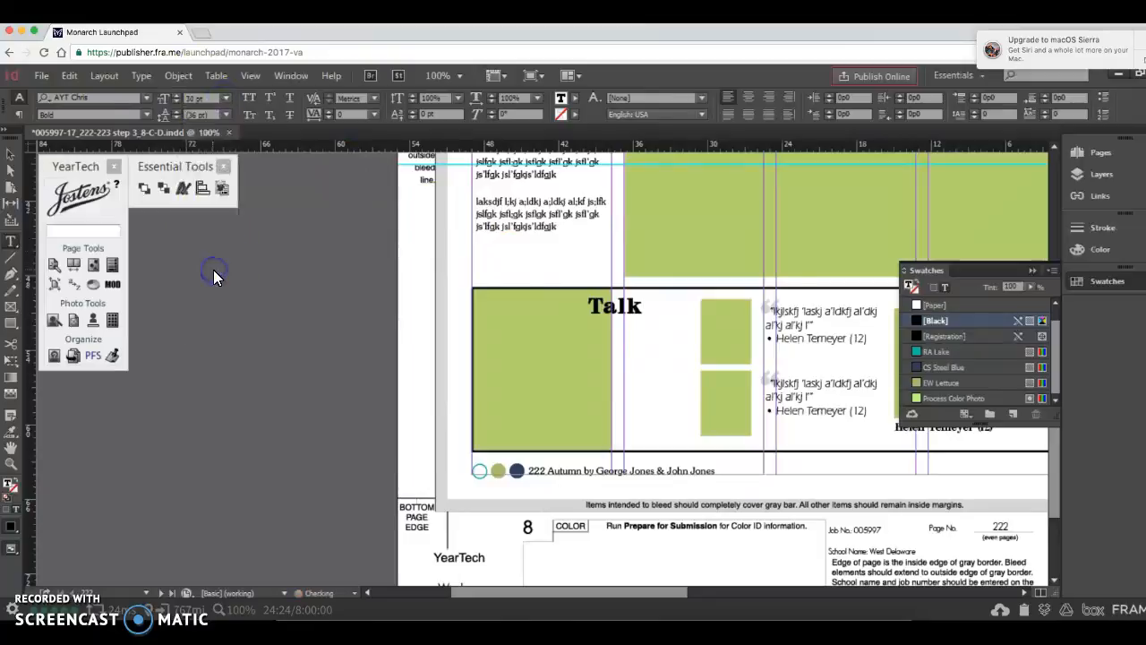
{"action": "type", "text": "t"}
{"action": "left_click", "coordinate": [175, 100]}
{"action": "left_click", "coordinate": [175, 100]}
{"action": "left_click", "coordinate": [175, 100]}
{"action": "left_click", "coordinate": [175, 94]}
{"action": "left_click", "coordinate": [174, 95]}
{"action": "left_click", "coordinate": [175, 95]}
{"action": "left_click", "coordinate": [175, 95]}
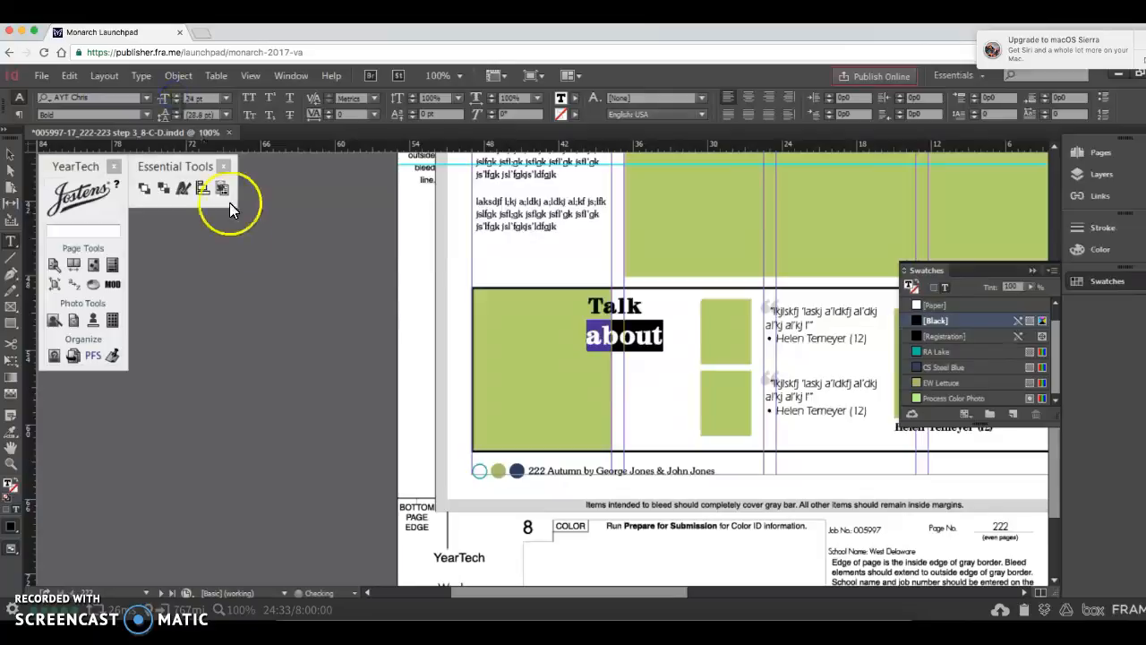
Add a third text frame below "about" with the word "motivation" at 24 pt.
{"action": "left_click", "coordinate": [7, 238]}
{"action": "left_click", "coordinate": [578, 363]}
{"action": "left_click_drag", "start_coordinate": [579, 363], "coordinate": [710, 418]}
{"action": "left_click", "coordinate": [225, 97]}
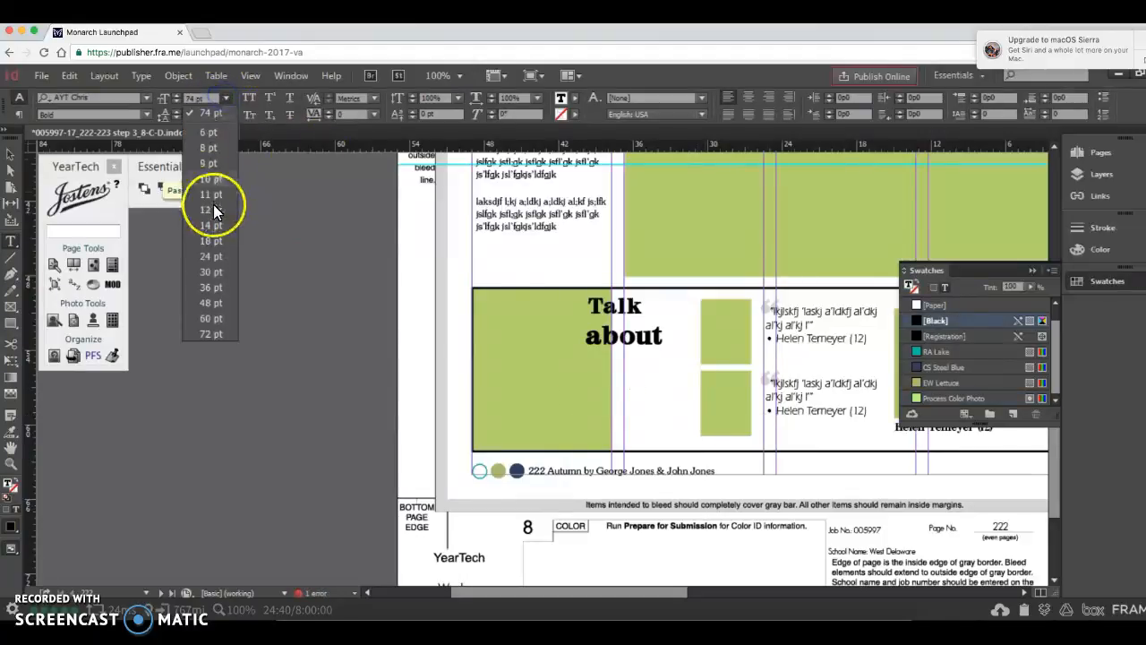
{"action": "left_click", "coordinate": [216, 255]}
{"action": "type", "text": "motivation"}
Widen the "motivation" frame to about 12p4.4 to fit one line, and trim the heights of the "motivation" and "Talk" frames.
{"action": "left_click", "coordinate": [8, 176]}
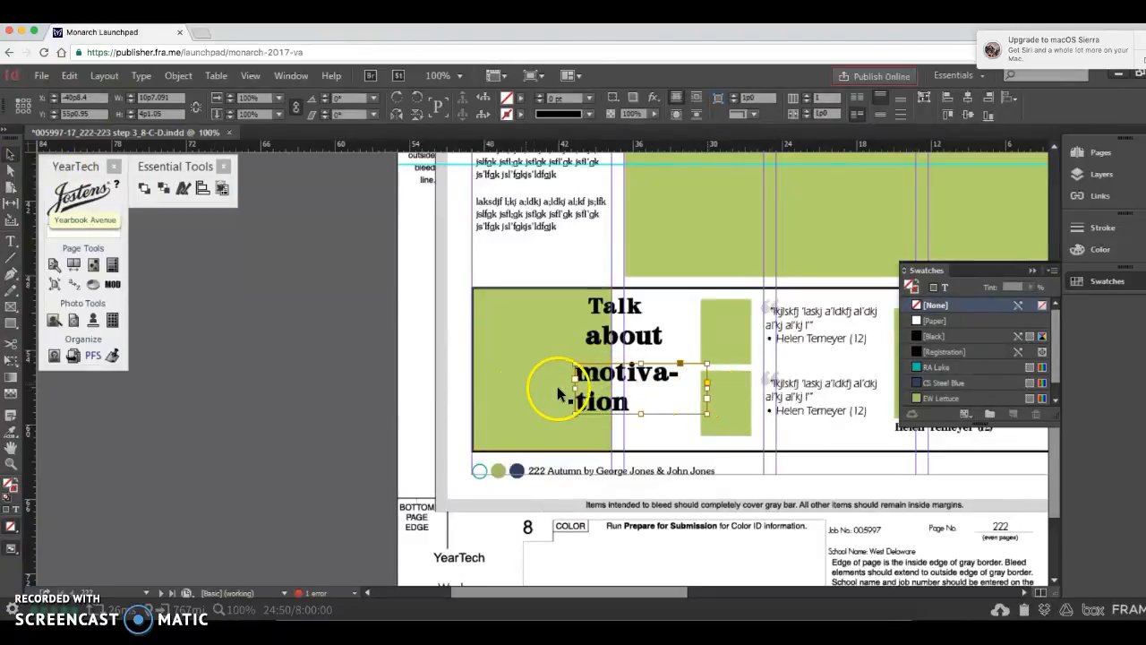
{"action": "left_click_drag", "start_coordinate": [573, 387], "coordinate": [552, 387]}
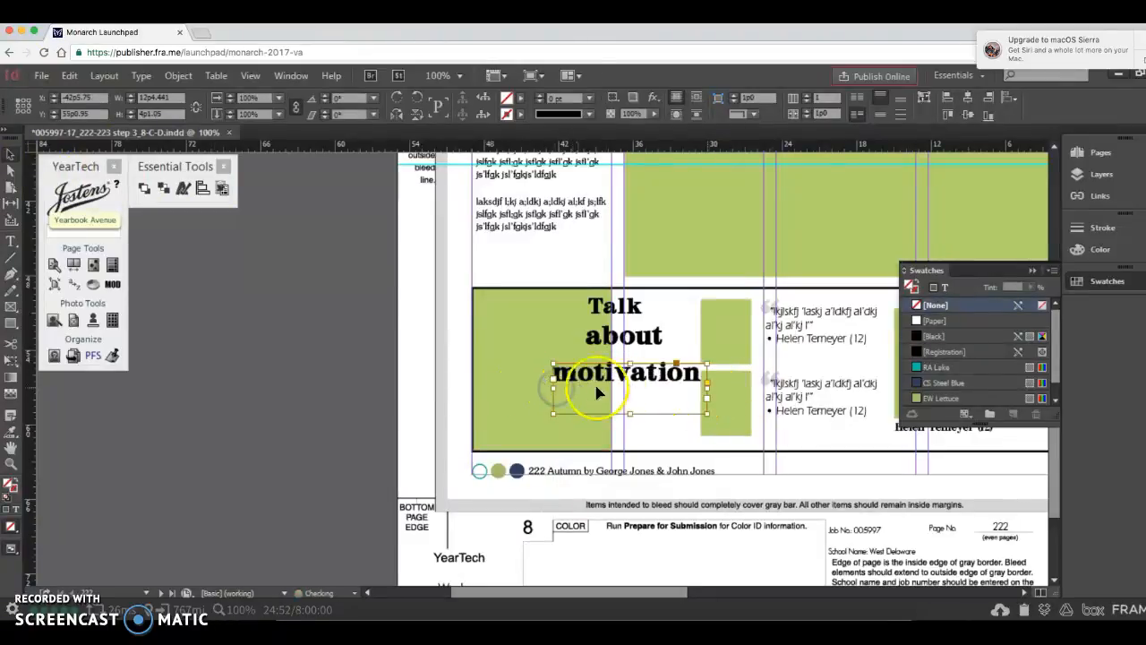
{"action": "left_click_drag", "start_coordinate": [629, 411], "coordinate": [627, 386]}
{"action": "left_click", "coordinate": [634, 302]}
{"action": "left_click_drag", "start_coordinate": [637, 336], "coordinate": [627, 320]}
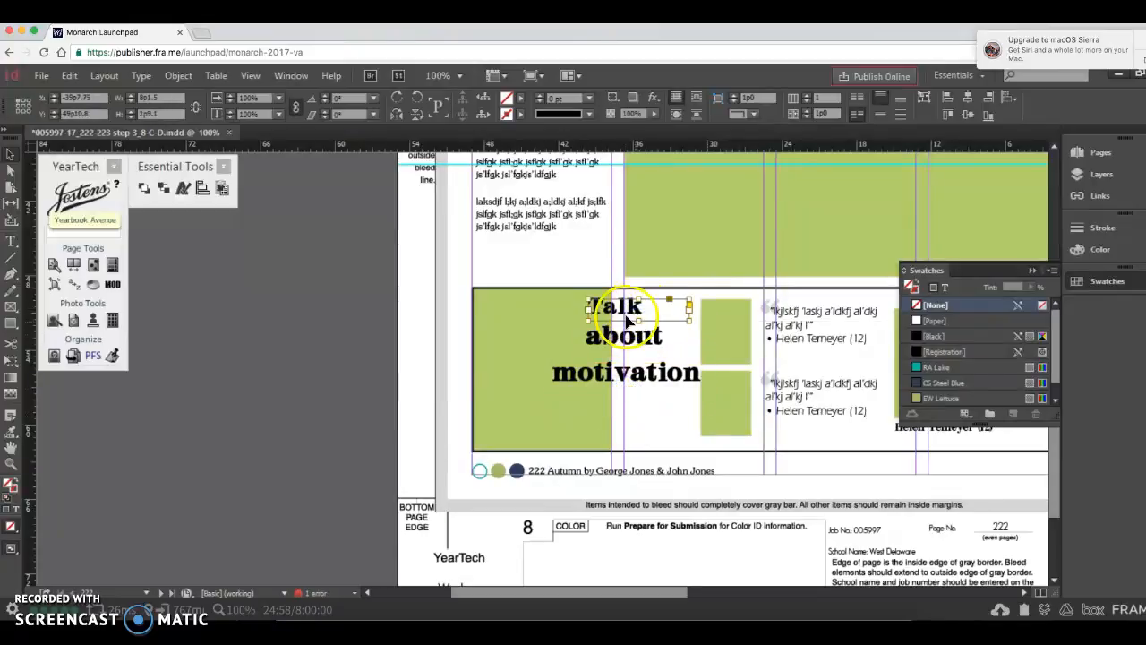
Give the word "Talk" a Paper fill and a Black stroke.
{"action": "double_click", "coordinate": [636, 307]}
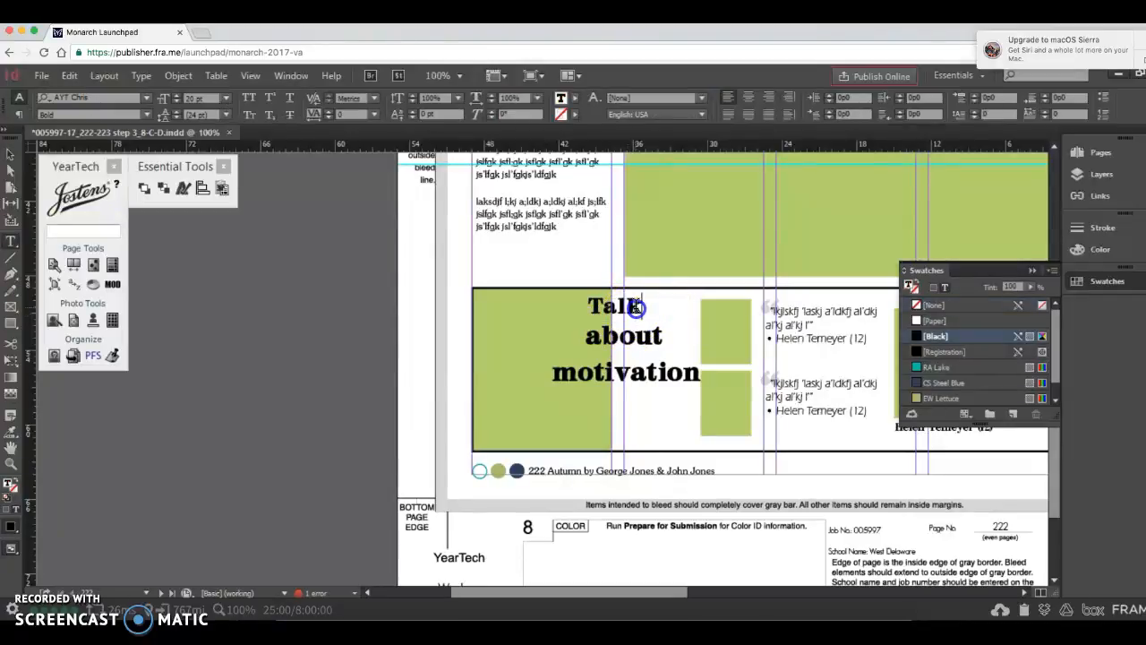
{"action": "left_click_drag", "start_coordinate": [641, 304], "coordinate": [539, 303]}
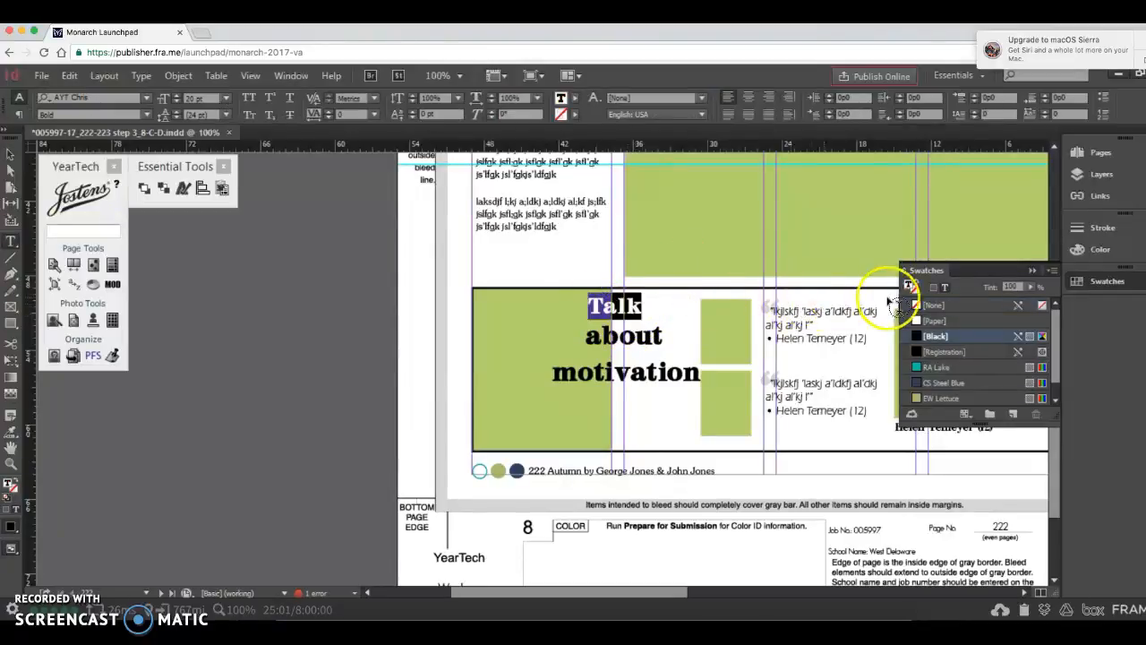
{"action": "left_click", "coordinate": [908, 286]}
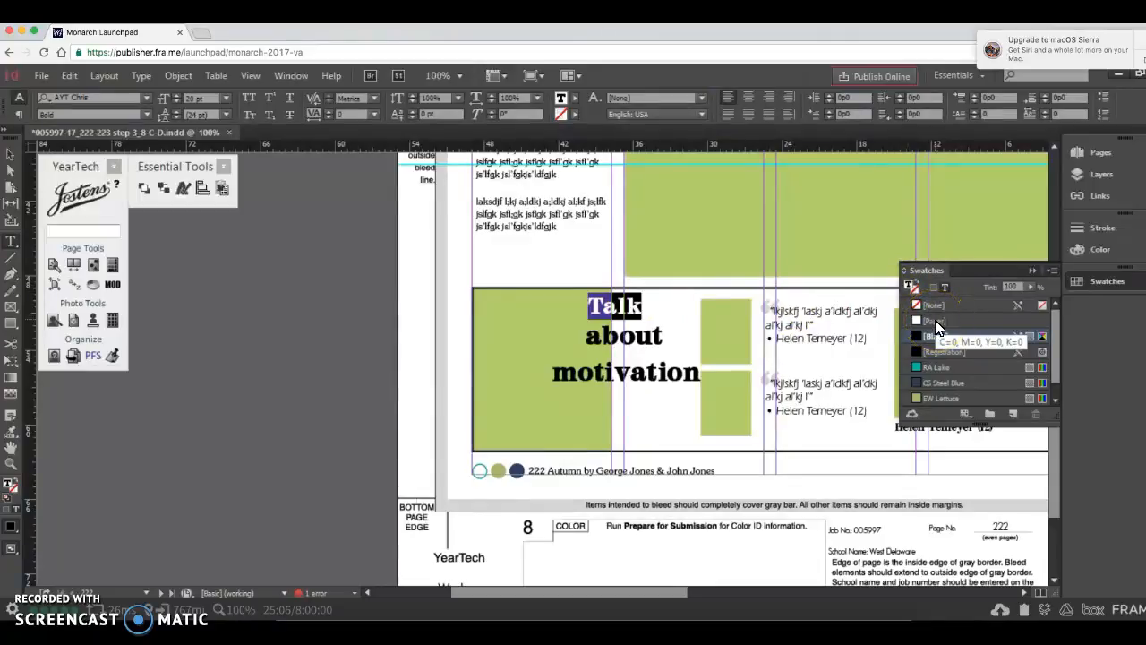
{"action": "left_click", "coordinate": [936, 322]}
{"action": "left_click", "coordinate": [916, 292]}
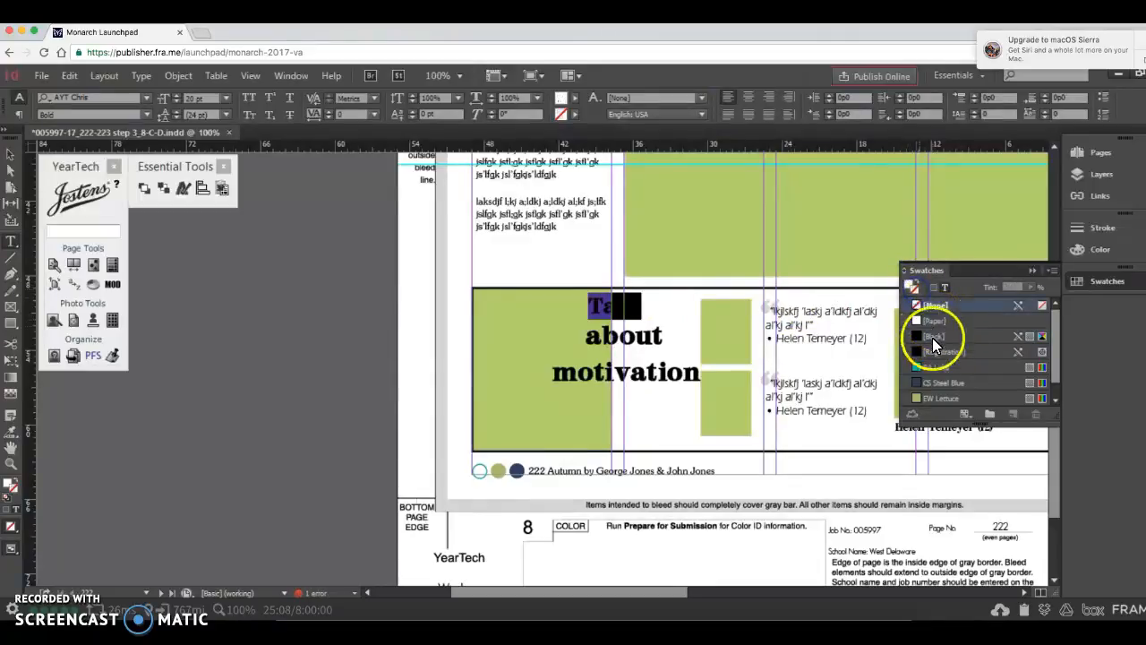
{"action": "left_click", "coordinate": [938, 334]}
Narrow the "Talk" frame and stack the three words tightly, with "about" offset to the right and "motivation" directly beneath it.
{"action": "left_click", "coordinate": [11, 154]}
{"action": "left_click", "coordinate": [641, 325]}
{"action": "mouse_move", "coordinate": [641, 305]}
{"action": "left_mouse_down"}
{"action": "mouse_move", "coordinate": [691, 310]}
{"action": "mouse_move", "coordinate": [661, 308]}
{"action": "left_mouse_up"}
{"action": "left_click", "coordinate": [651, 353]}
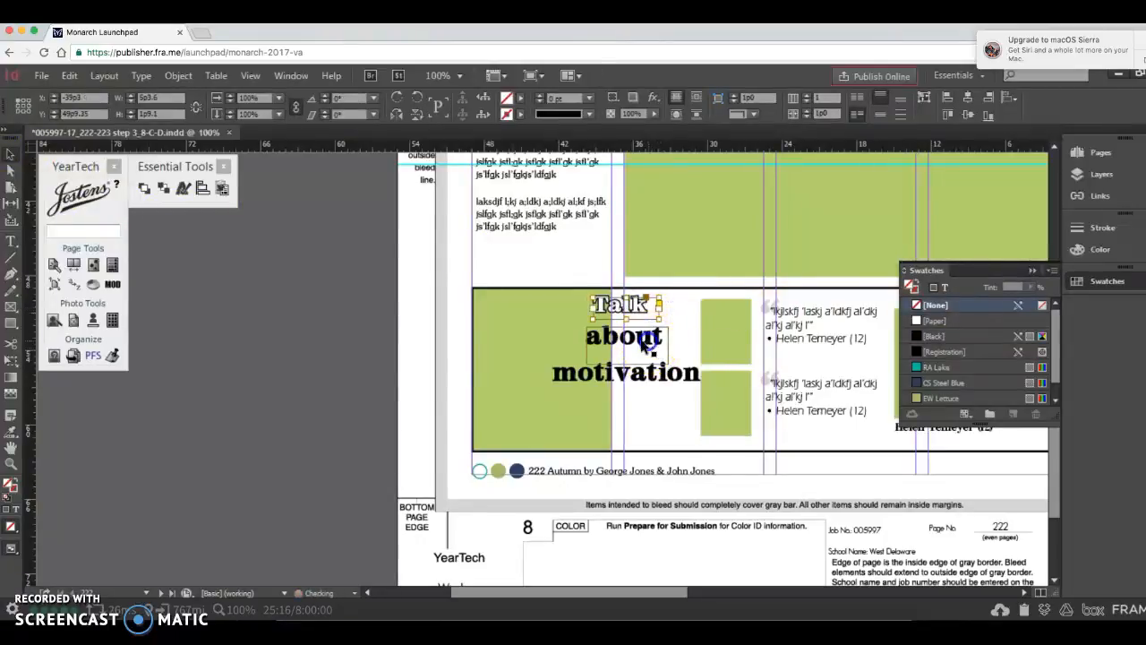
{"action": "left_click_drag", "start_coordinate": [627, 347], "coordinate": [667, 329]}
{"action": "left_click", "coordinate": [648, 375]}
{"action": "left_click_drag", "start_coordinate": [648, 378], "coordinate": [632, 351]}
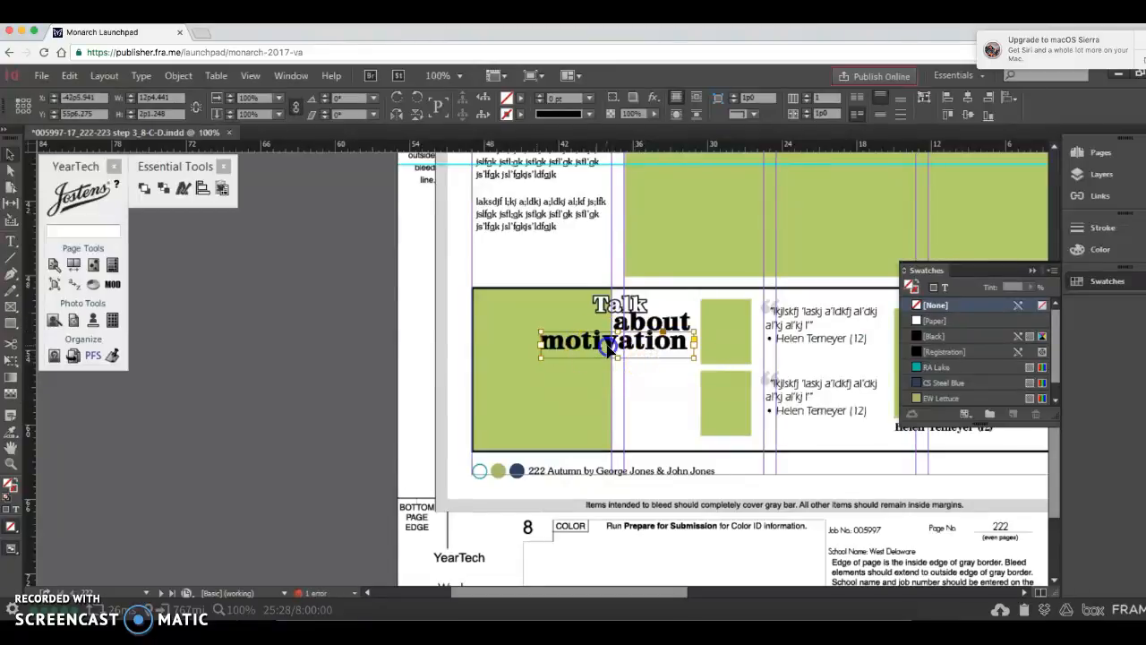
Set the size of the word "motivation" to 16 pt.
{"action": "double_click", "coordinate": [609, 349]}
{"action": "left_click", "coordinate": [683, 346]}
{"action": "left_click_drag", "start_coordinate": [687, 344], "coordinate": [507, 342]}
{"action": "left_click", "coordinate": [176, 102]}
{"action": "left_click", "coordinate": [176, 101]}
{"action": "left_click", "coordinate": [176, 101]}
{"action": "left_click", "coordinate": [176, 102]}
{"action": "left_click", "coordinate": [176, 101]}
{"action": "left_click", "coordinate": [176, 101]}
{"action": "left_click", "coordinate": [176, 101]}
{"action": "left_click", "coordinate": [177, 101]}
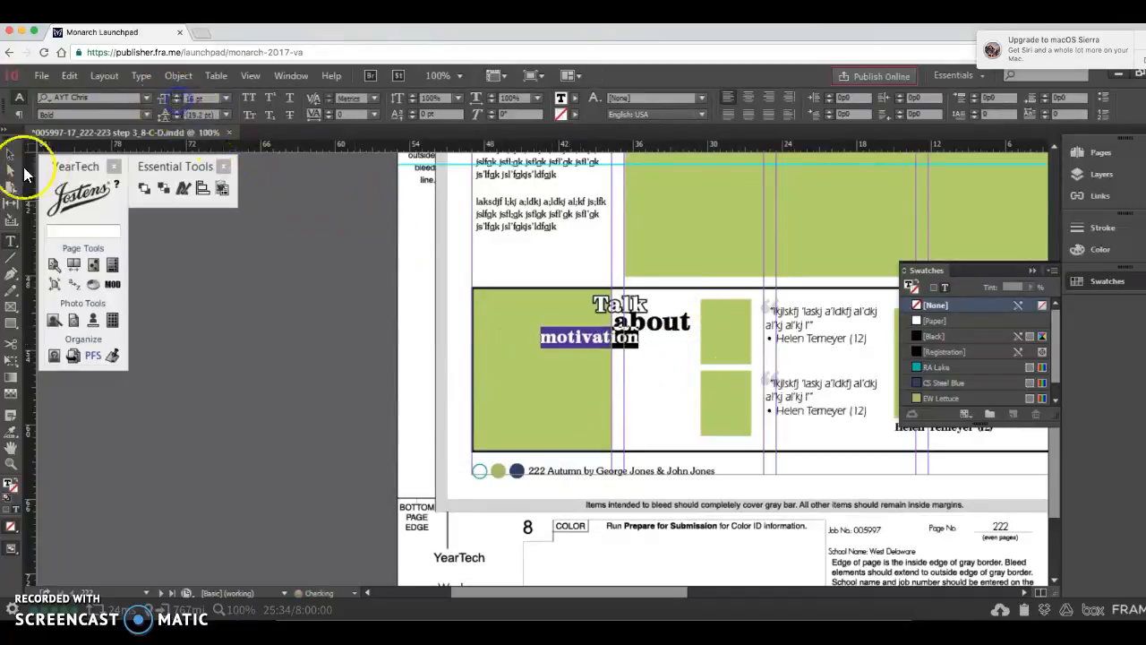
Trim the "motivation" frame around its text and move it so the word ends flush with the right edge of "about".
{"action": "left_click", "coordinate": [10, 155]}
{"action": "left_click_drag", "start_coordinate": [616, 358], "coordinate": [617, 349]}
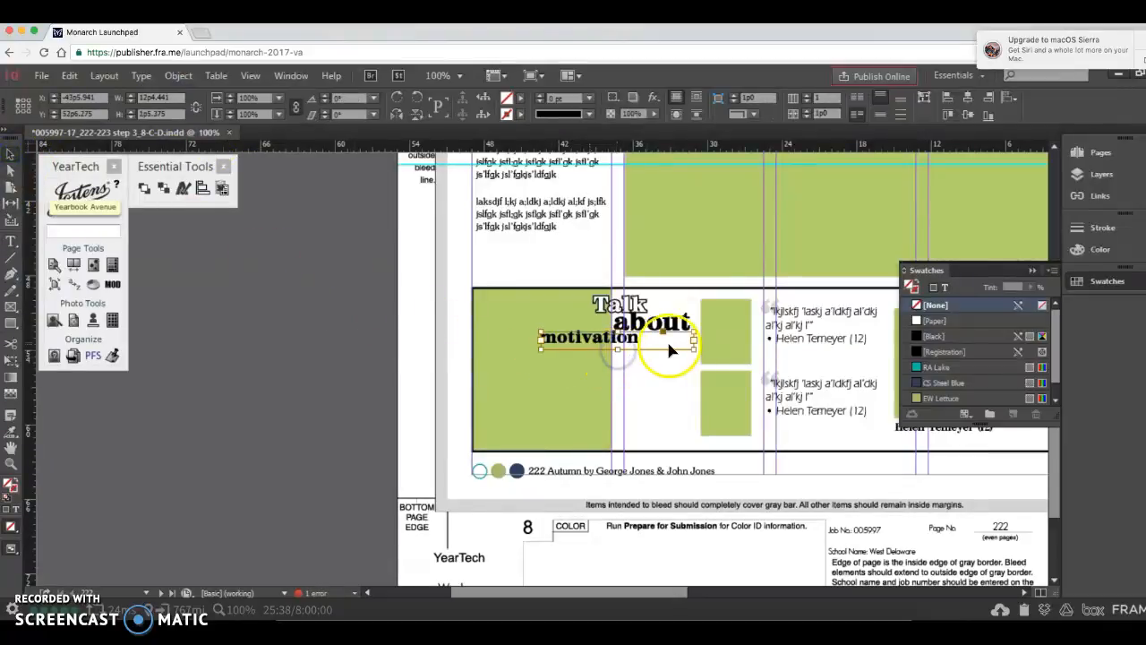
{"action": "left_click_drag", "start_coordinate": [541, 341], "coordinate": [606, 339]}
{"action": "left_click", "coordinate": [583, 339]}
{"action": "left_click_drag", "start_coordinate": [579, 340], "coordinate": [656, 348]}
{"action": "left_click", "coordinate": [658, 371]}
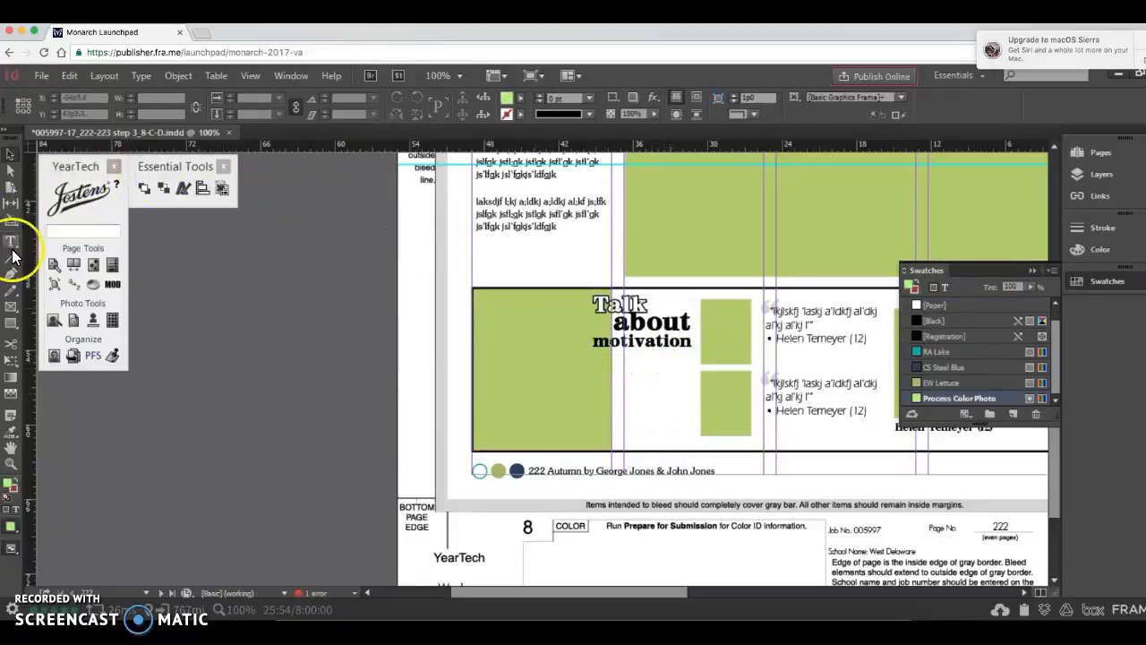
Copy the lower module's quotation mark and quote text and place the copy below "motivation", beside the large photo.
{"action": "left_click", "coordinate": [10, 158]}
{"action": "left_click", "coordinate": [825, 330]}
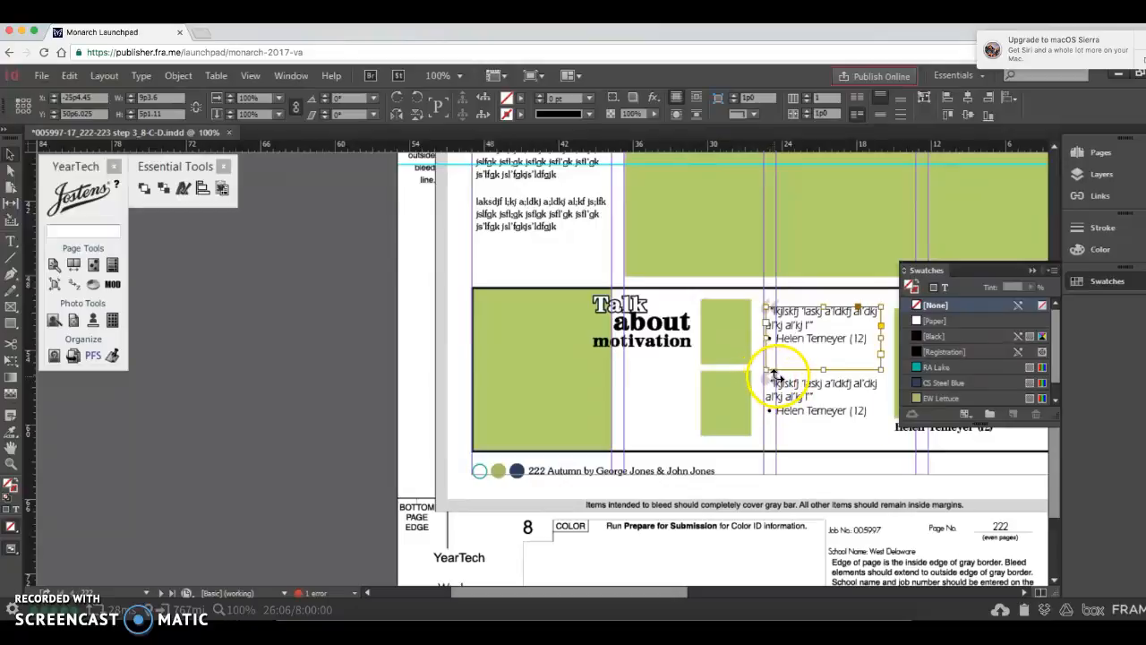
{"action": "left_click", "coordinate": [800, 396]}
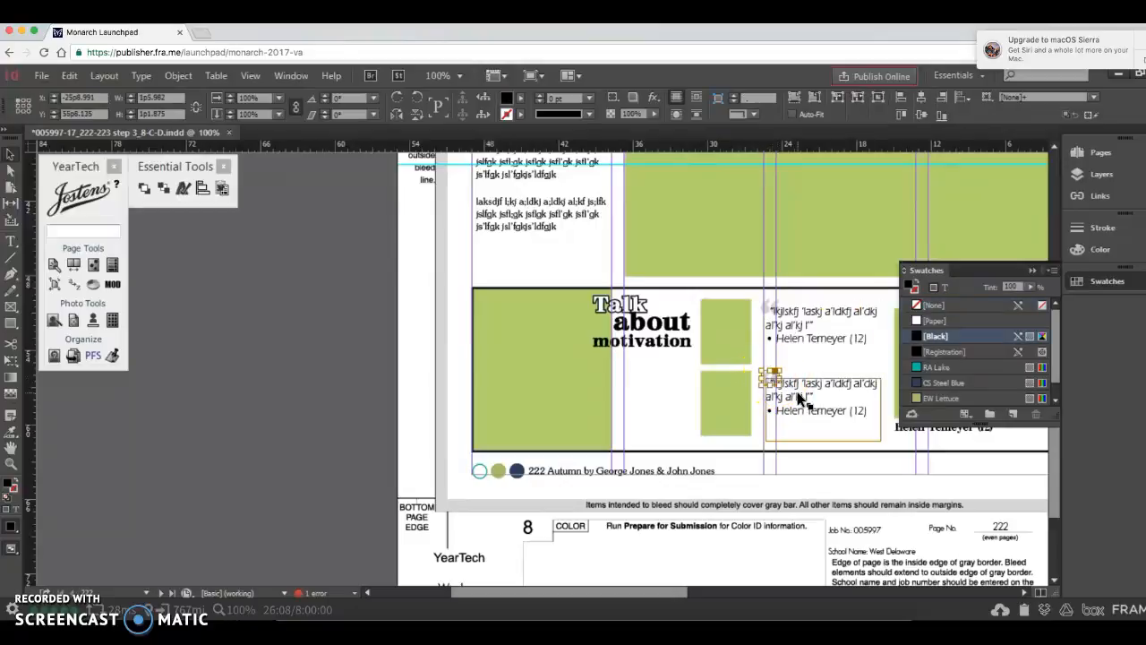
{"action": "left_click", "coordinate": [801, 398]}
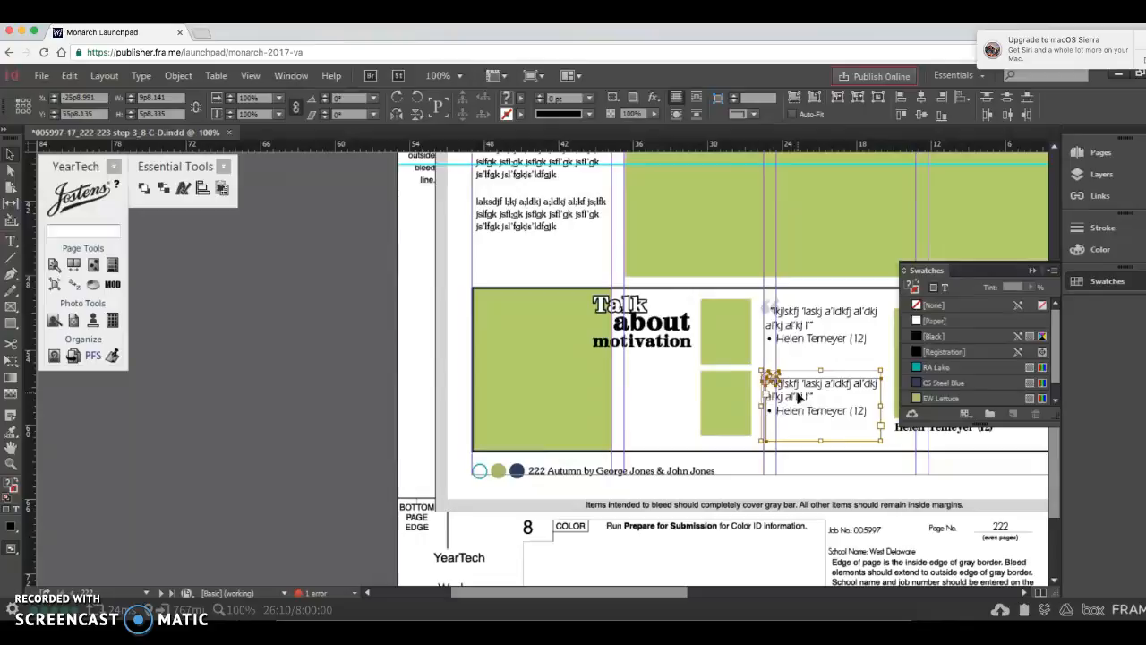
{"action": "left_click", "coordinate": [684, 491]}
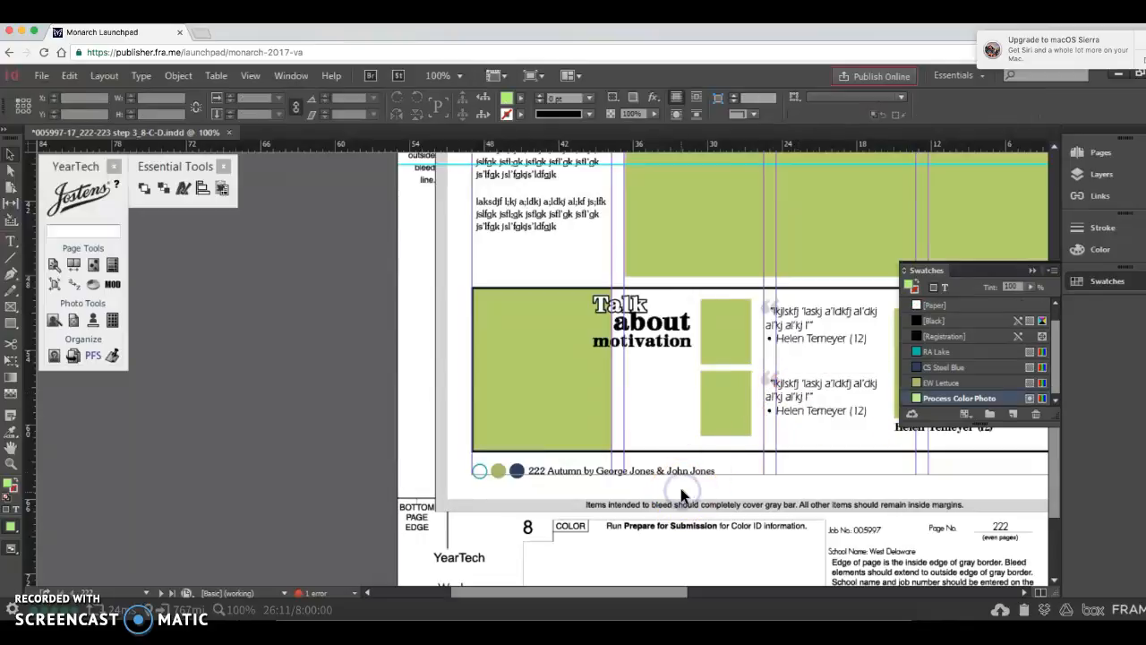
{"action": "key", "text": "super+v"}
{"action": "left_click", "coordinate": [562, 376]}
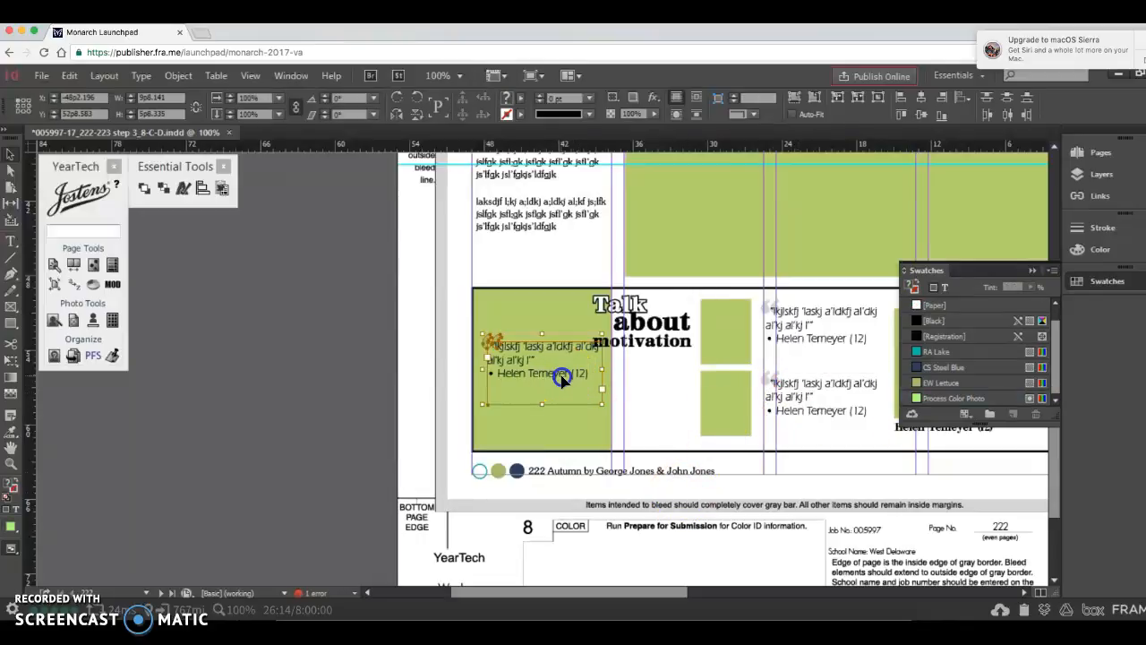
{"action": "left_click_drag", "start_coordinate": [574, 383], "coordinate": [692, 403]}
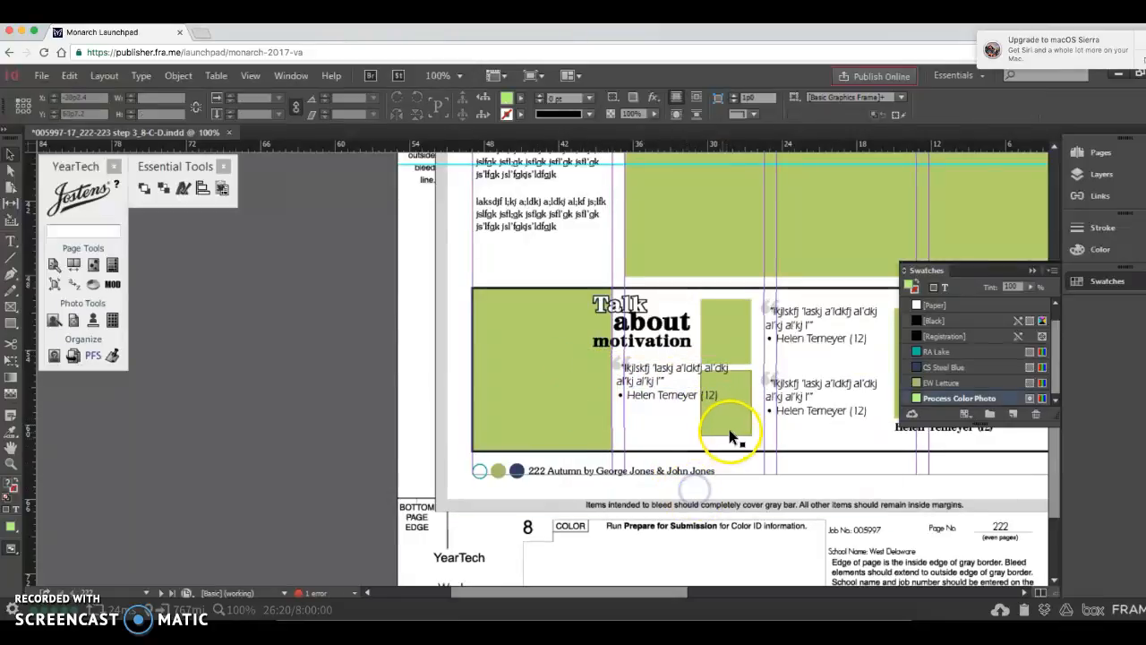
Narrow and lengthen the copied quote's text frame so it fits between the large photo and the small photos.
{"action": "left_click", "coordinate": [723, 410]}
{"action": "left_click_drag", "start_coordinate": [731, 428], "coordinate": [696, 445]}
{"action": "left_click", "coordinate": [710, 494]}
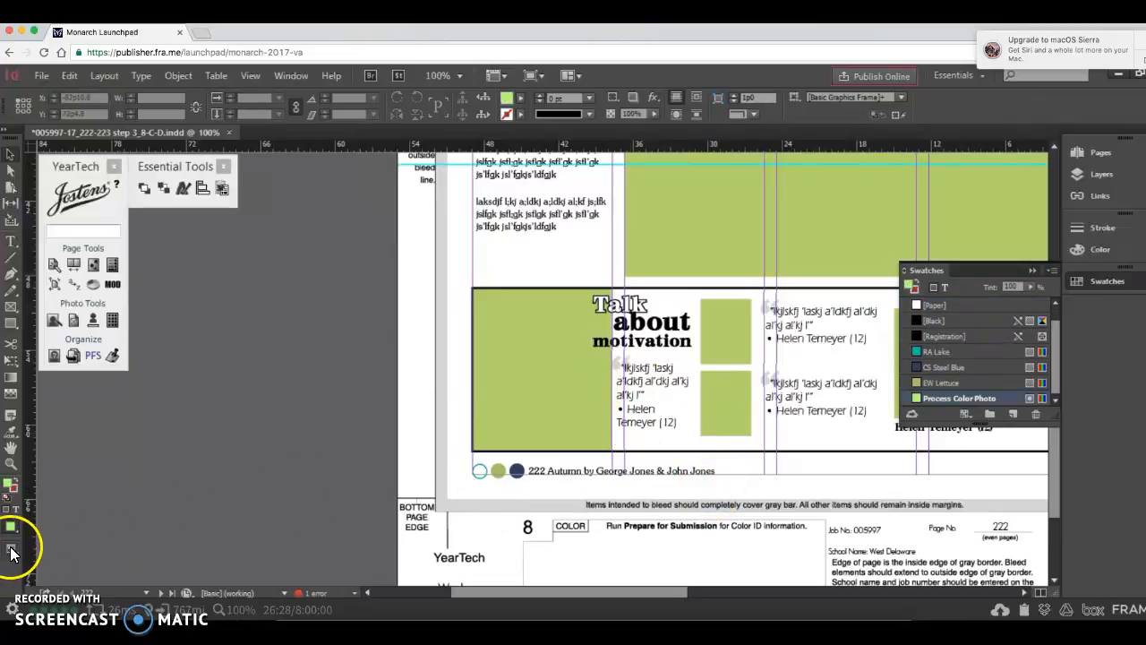
Switch to Preview screen mode and pull the large photo's right edge slightly inward, clear of the copied quotation mark.
{"action": "left_click_drag", "start_coordinate": [11, 549], "coordinate": [51, 481]}
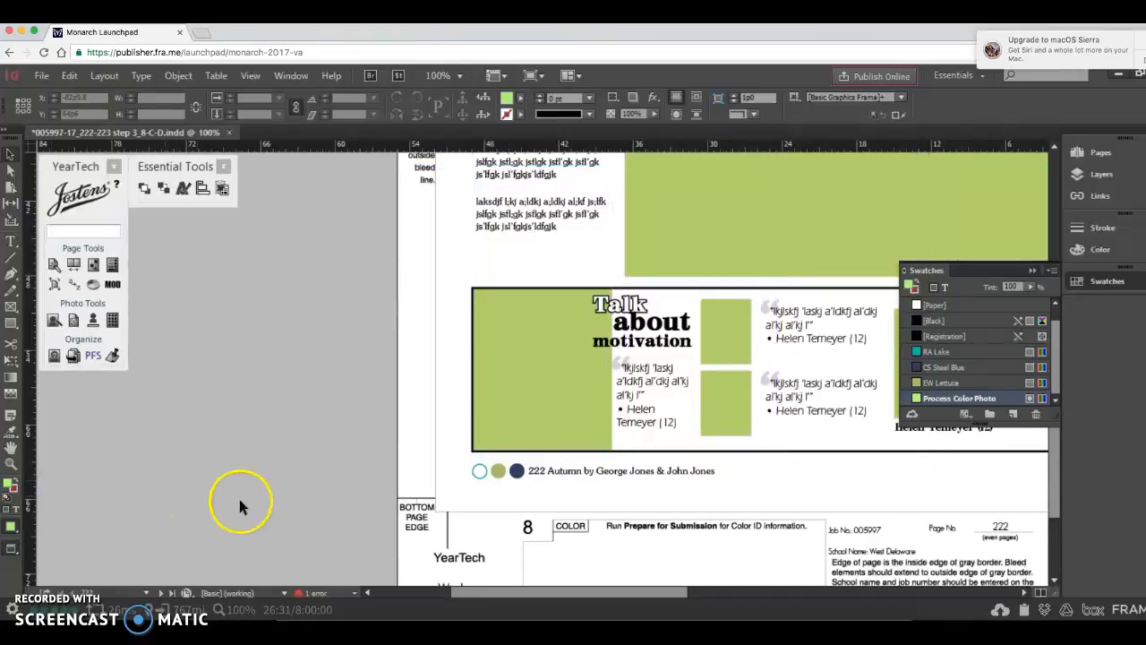
{"action": "left_click", "coordinate": [612, 374]}
{"action": "mouse_move", "coordinate": [610, 369]}
{"action": "left_mouse_down"}
{"action": "mouse_move", "coordinate": [622, 373]}
{"action": "mouse_move", "coordinate": [600, 373]}
{"action": "left_mouse_up"}
{"action": "left_click", "coordinate": [426, 320]}
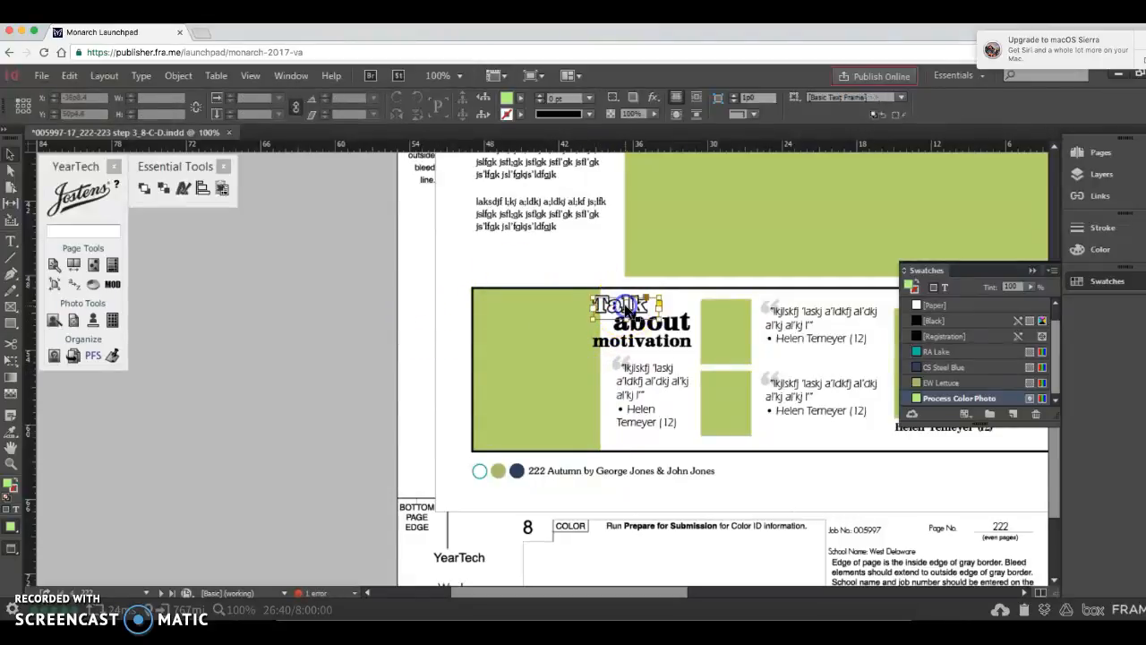
Shift "Talk" and "motivation" slightly left so both words overlap the narrowed photo's edge.
{"action": "left_click", "coordinate": [627, 308]}
{"action": "left_click_drag", "start_coordinate": [626, 308], "coordinate": [618, 308]}
{"action": "left_click", "coordinate": [616, 347]}
{"action": "key", "text": "Left"}
{"action": "key", "text": "Left"}
{"action": "key", "text": "Left"}
{"action": "key", "text": "Left"}
{"action": "key", "text": "Left"}
{"action": "key", "text": "Left"}
{"action": "key", "text": "Left"}
{"action": "key", "text": "Left"}
{"action": "key", "text": "Left"}
{"action": "left_click", "coordinate": [412, 359]}
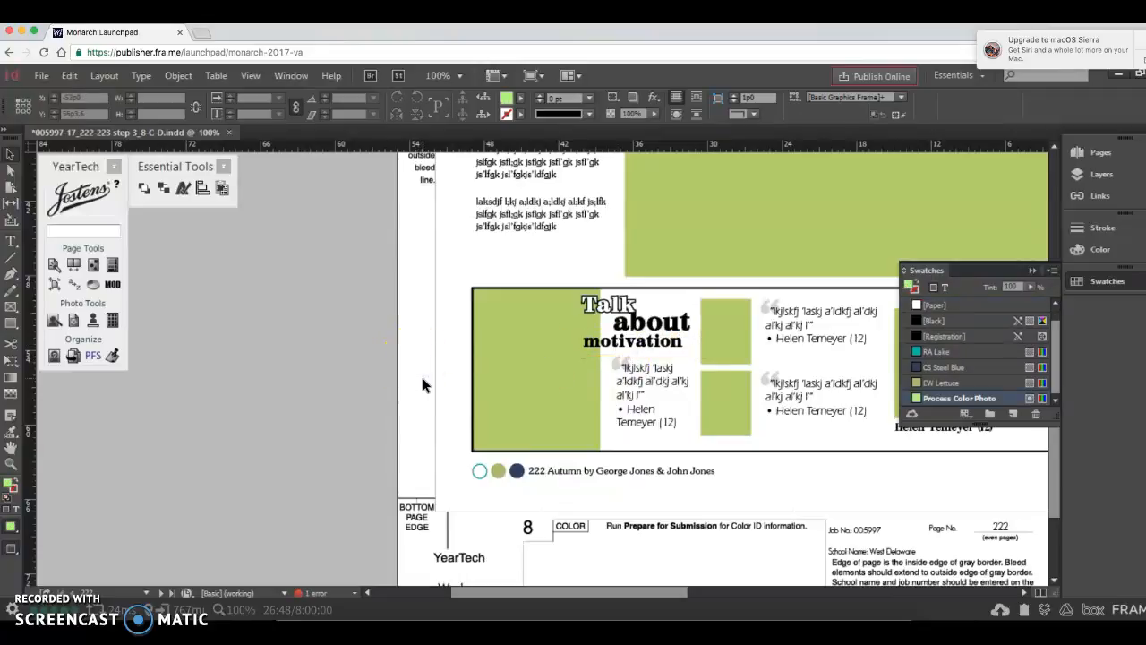
Bring the white box over the outline's right edge to the front, and bring the "I can't wait for play-offs!" quote above it.
{"action": "scroll", "coordinate": [422, 377], "scroll_direction": "right", "scroll_amount": 5}
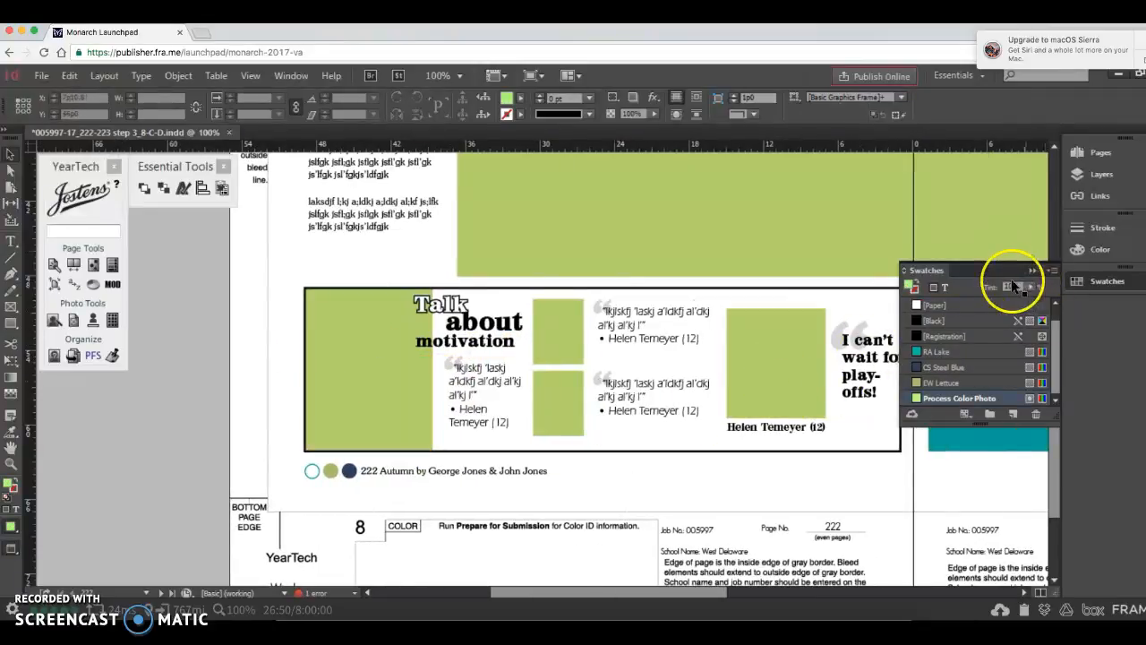
{"action": "left_click", "coordinate": [1032, 269]}
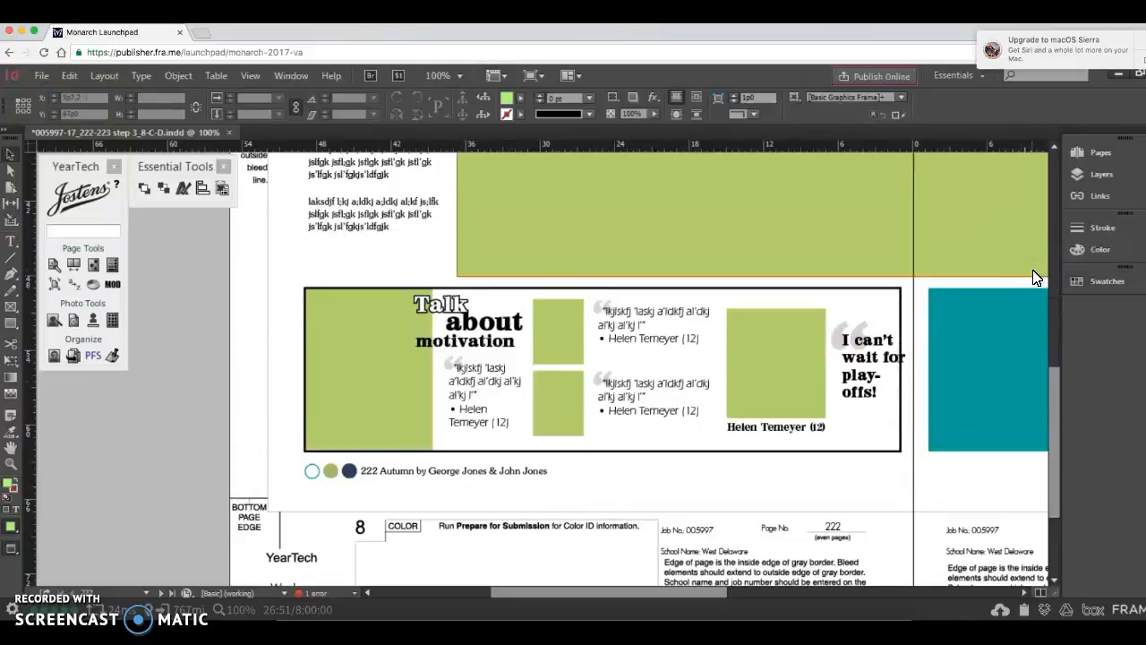
{"action": "left_click", "coordinate": [898, 338]}
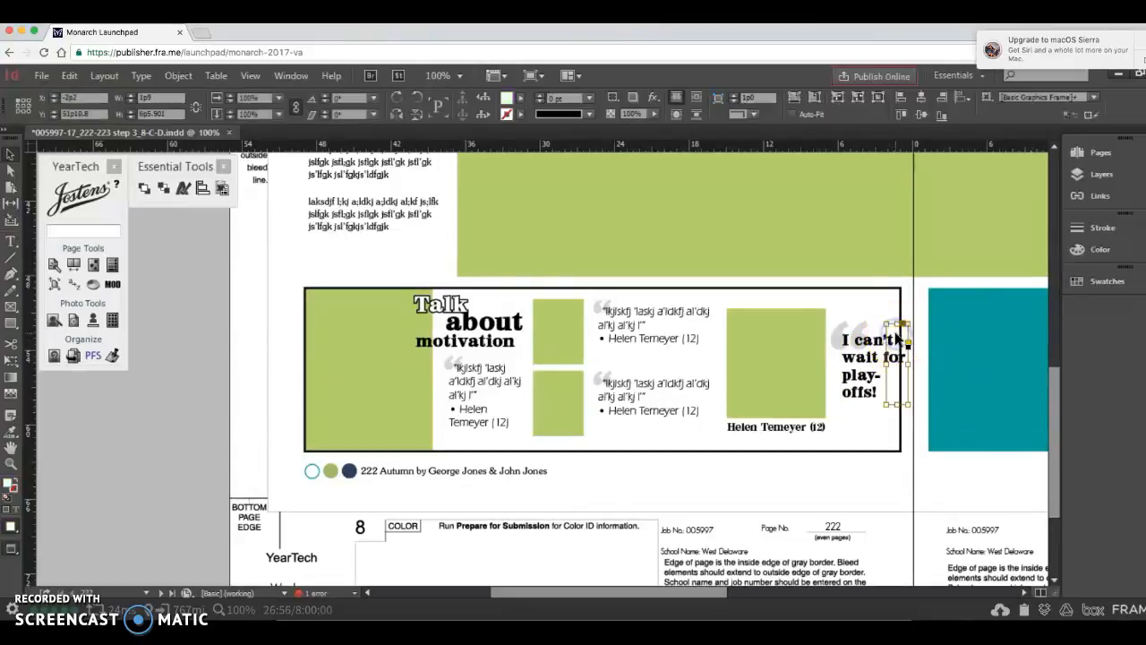
{"action": "left_click", "coordinate": [144, 192]}
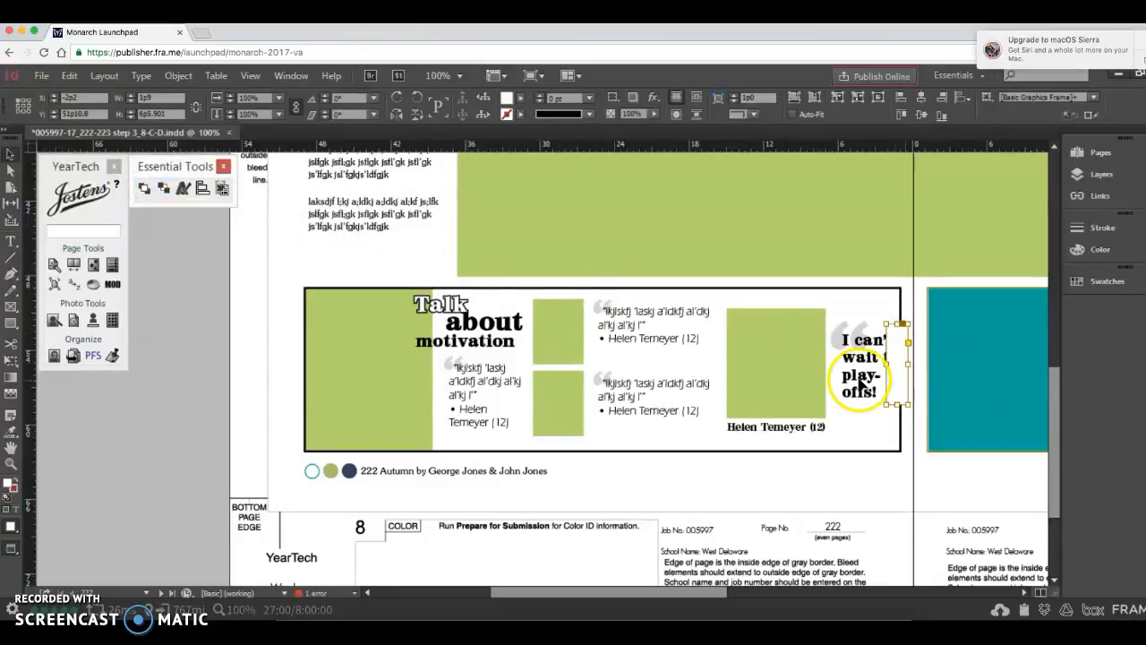
{"action": "left_click", "coordinate": [862, 382]}
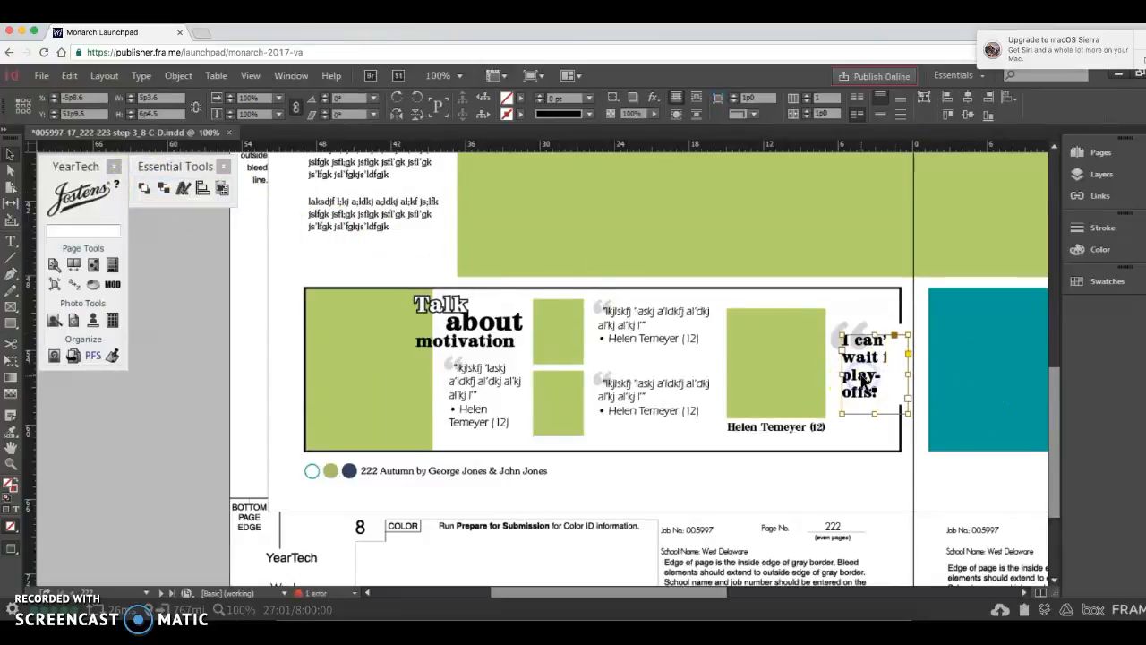
{"action": "left_click", "coordinate": [144, 192]}
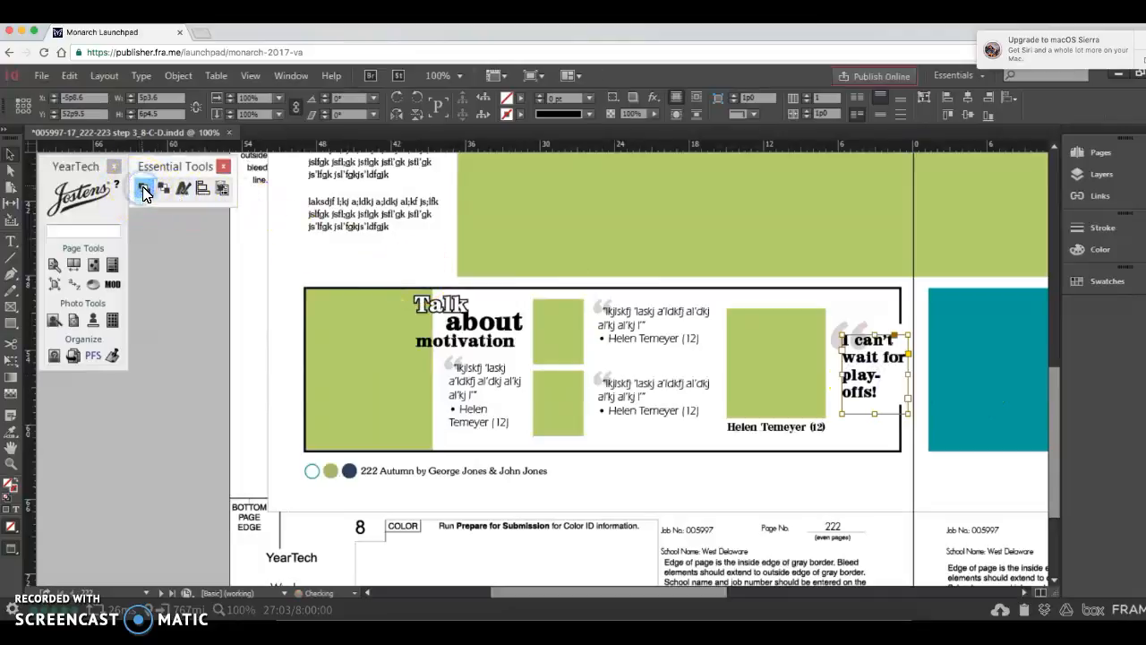
{"action": "left_click", "coordinate": [200, 342]}
{"action": "left_click", "coordinate": [434, 403]}
{"action": "left_click", "coordinate": [448, 367]}
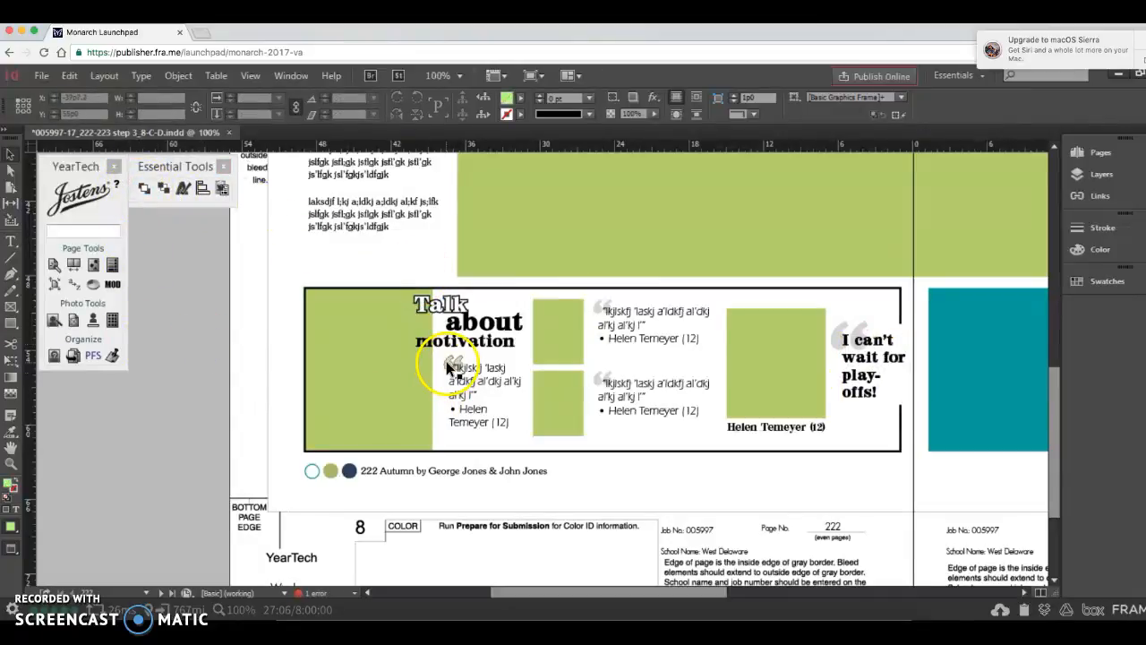
{"action": "left_click", "coordinate": [449, 365]}
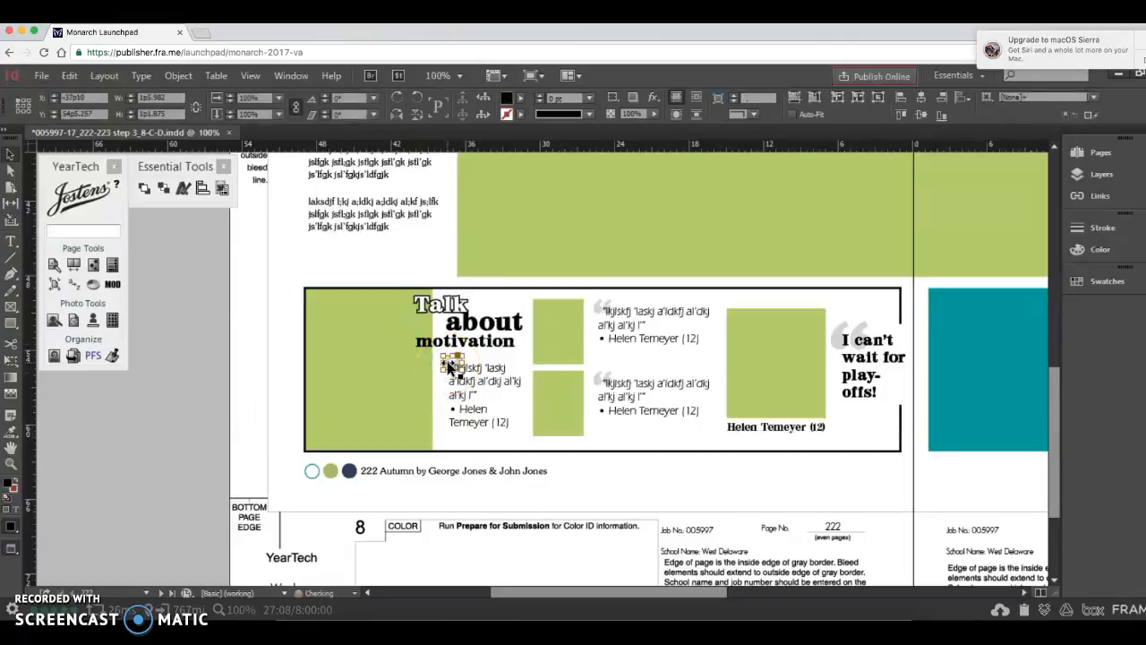
{"action": "left_click", "coordinate": [299, 350]}
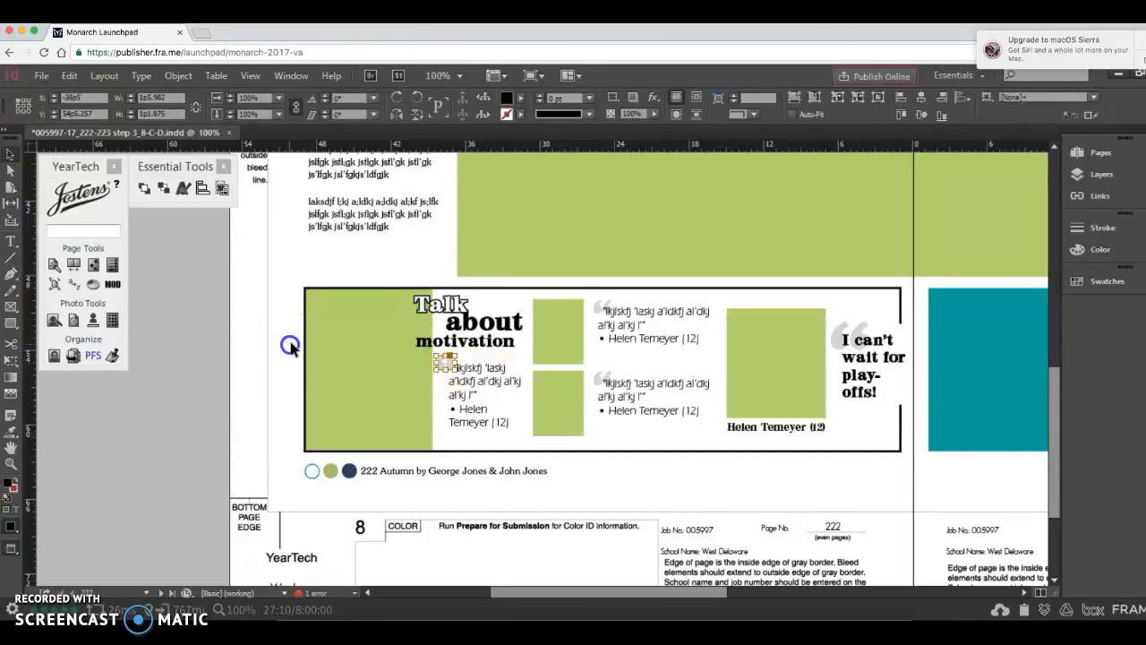
Pull the large photo's right edge inward so the photo is about 8p10 wide.
{"action": "left_click", "coordinate": [427, 376]}
{"action": "left_click", "coordinate": [387, 389]}
{"action": "left_click", "coordinate": [437, 366]}
{"action": "left_click", "coordinate": [424, 371]}
{"action": "left_click", "coordinate": [435, 376]}
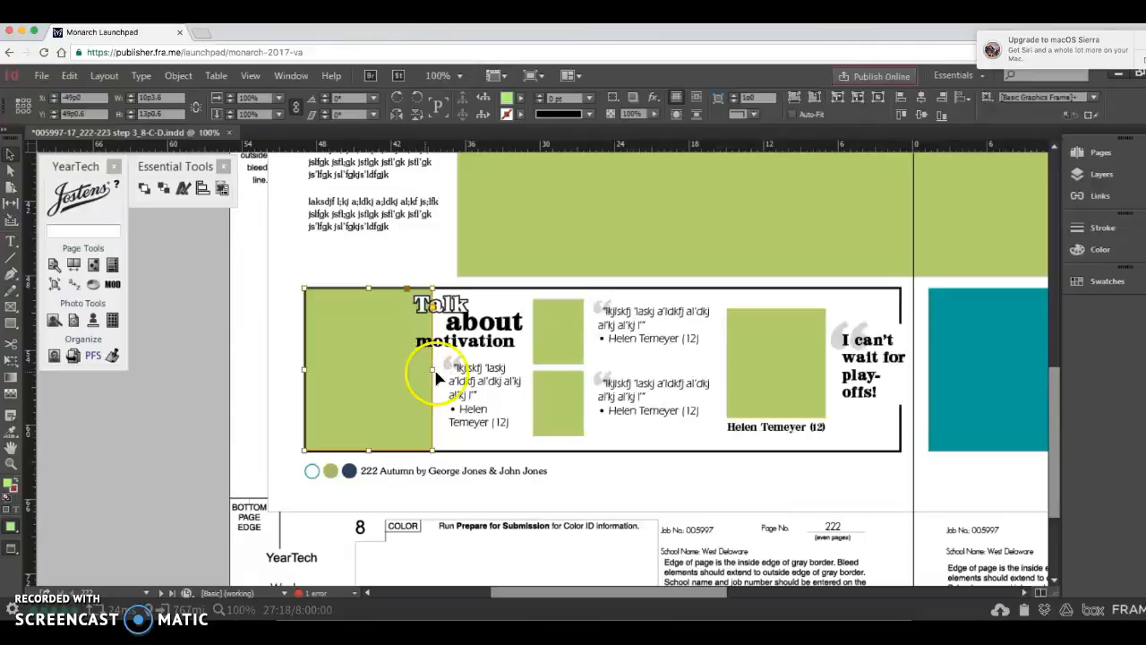
{"action": "left_click_drag", "start_coordinate": [436, 374], "coordinate": [414, 369]}
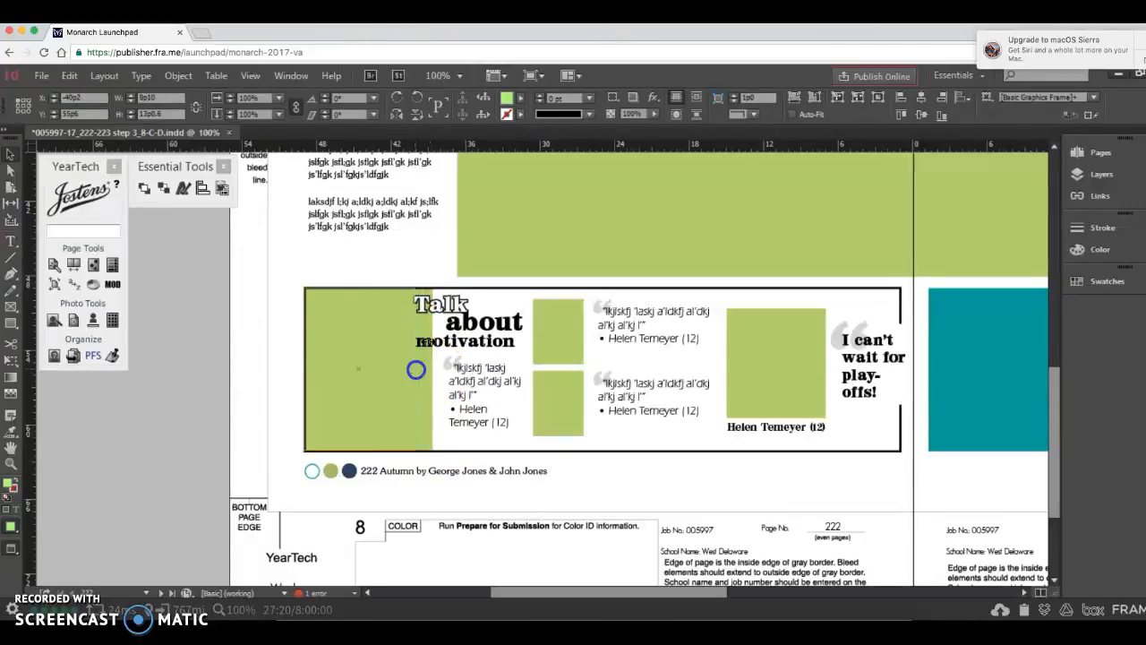
Shift the "Talk", "about" and "motivation" text frames together about 1 pica left so the title overlaps the narrowed photo's edge.
{"action": "left_click", "coordinate": [448, 307]}
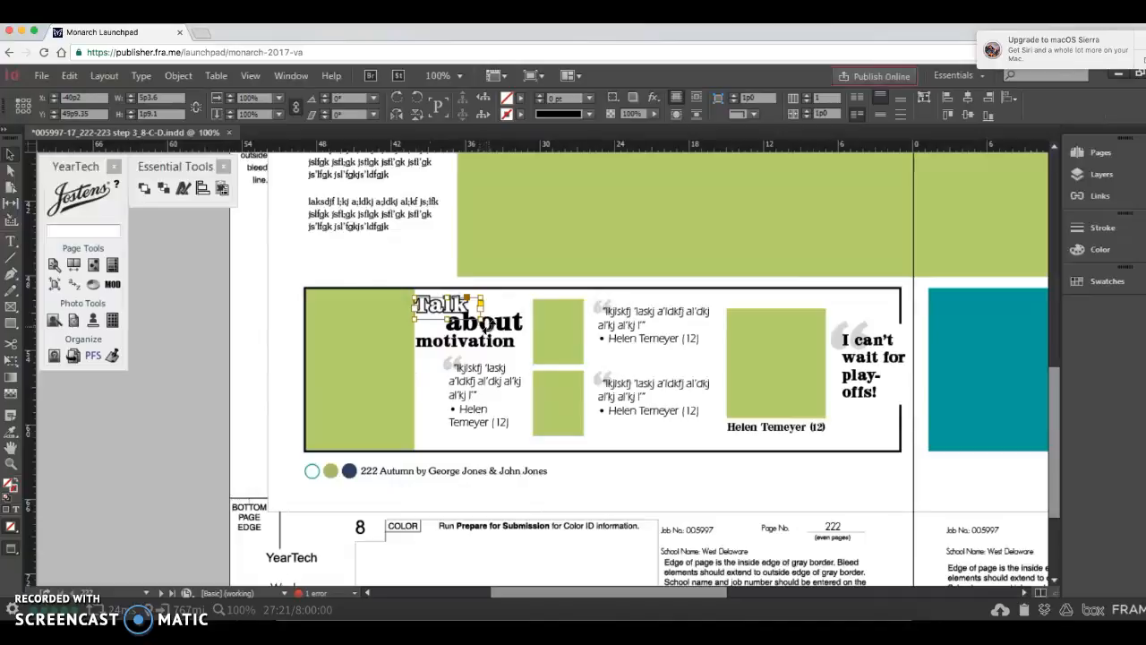
{"action": "left_click", "coordinate": [433, 345]}
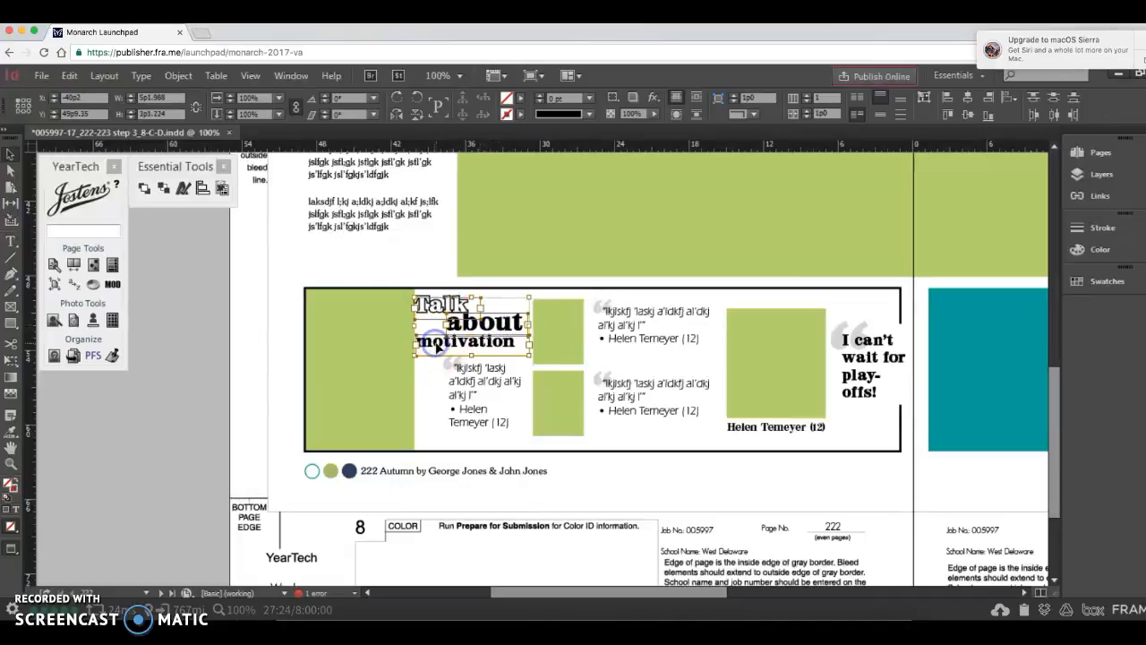
{"action": "key", "text": "Left"}
{"action": "key", "text": "Left"}
{"action": "key", "text": "Left"}
{"action": "key", "text": "Left"}
{"action": "key", "text": "Left"}
{"action": "key", "text": "Left"}
{"action": "key", "text": "Left"}
{"action": "key", "text": "Left"}
{"action": "key", "text": "Left"}
{"action": "key", "text": "Left"}
{"action": "key", "text": "Left"}
{"action": "key", "text": "Left"}
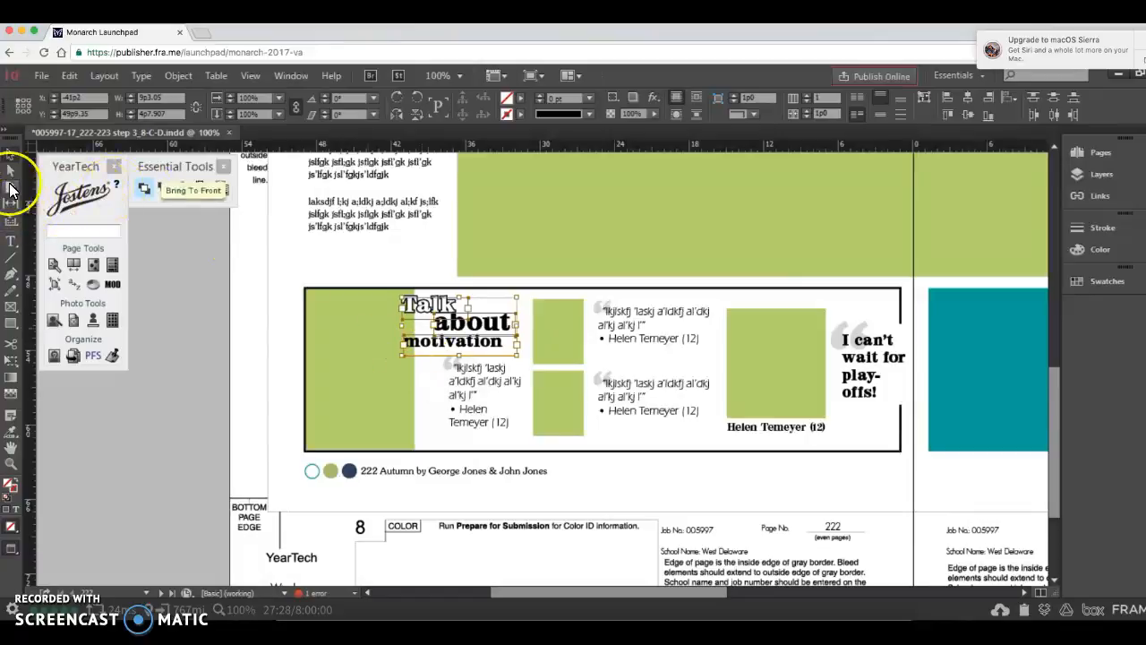
{"action": "left_click", "coordinate": [12, 277]}
{"action": "left_click_drag", "start_coordinate": [11, 280], "coordinate": [66, 293]}
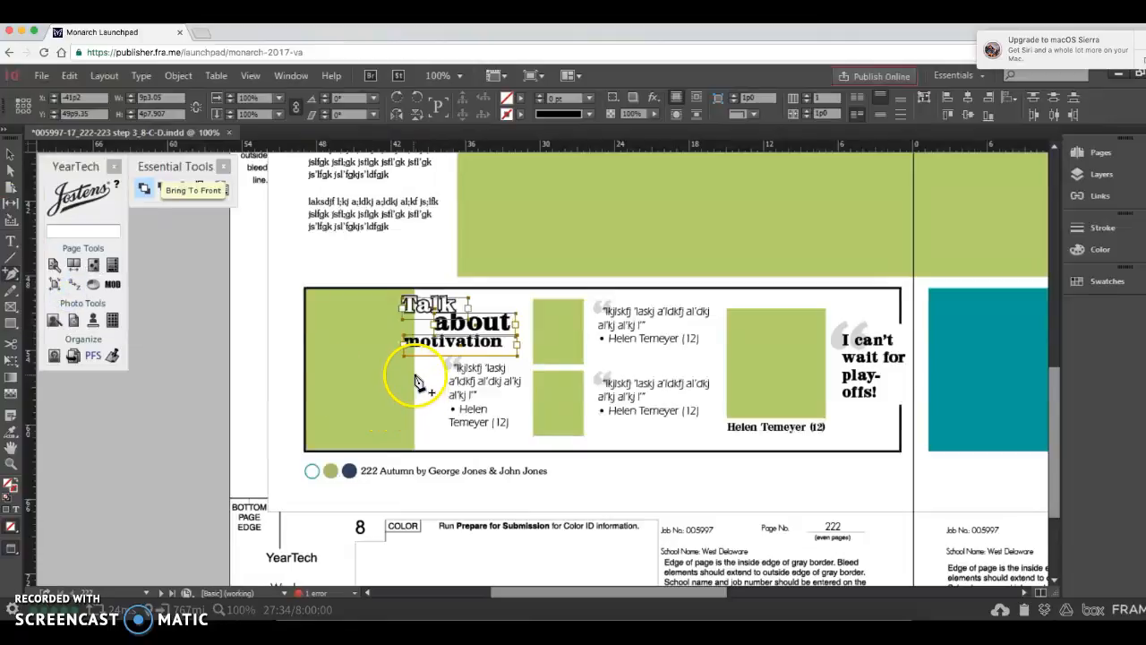
{"action": "left_click", "coordinate": [415, 379]}
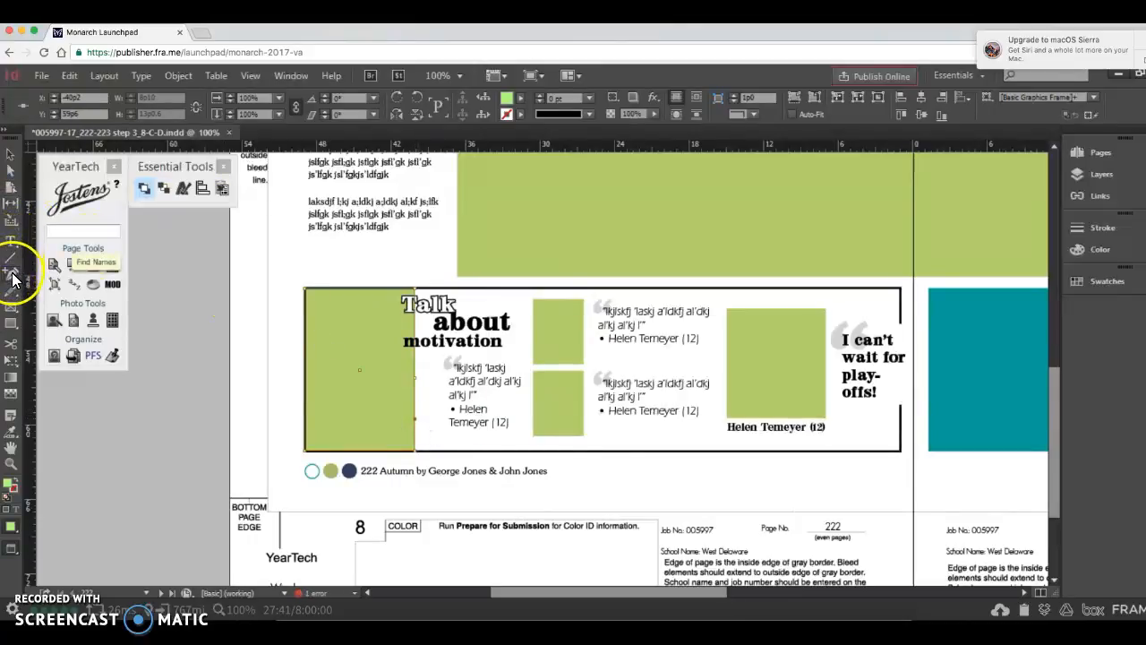
{"action": "left_click", "coordinate": [10, 169]}
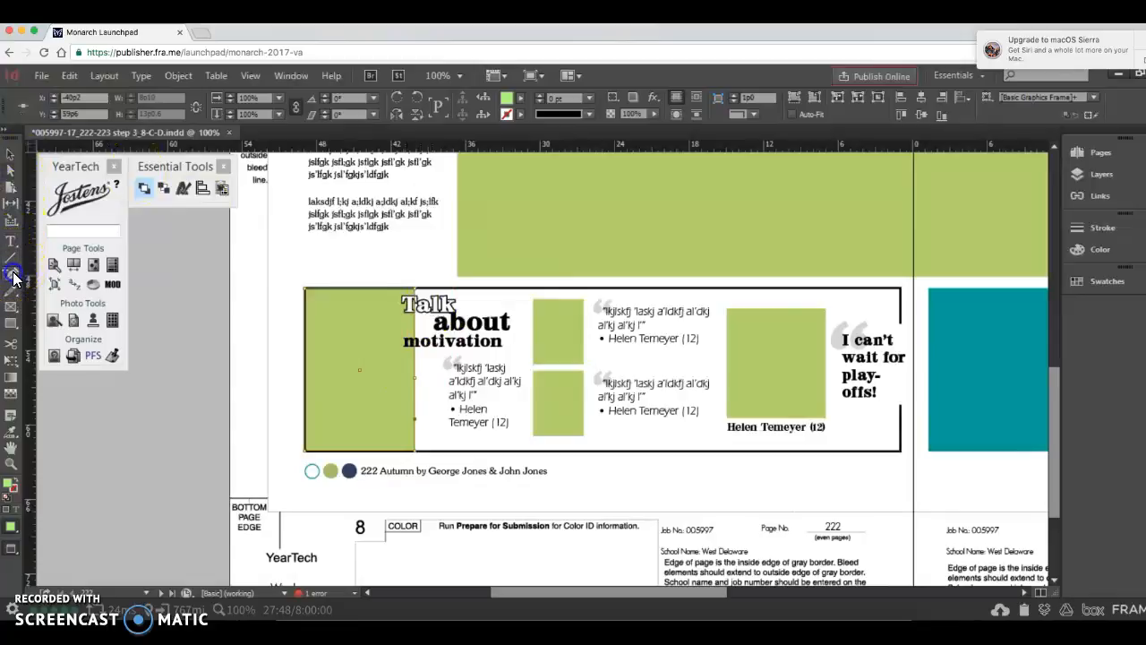
{"action": "left_click_drag", "start_coordinate": [11, 273], "coordinate": [59, 292]}
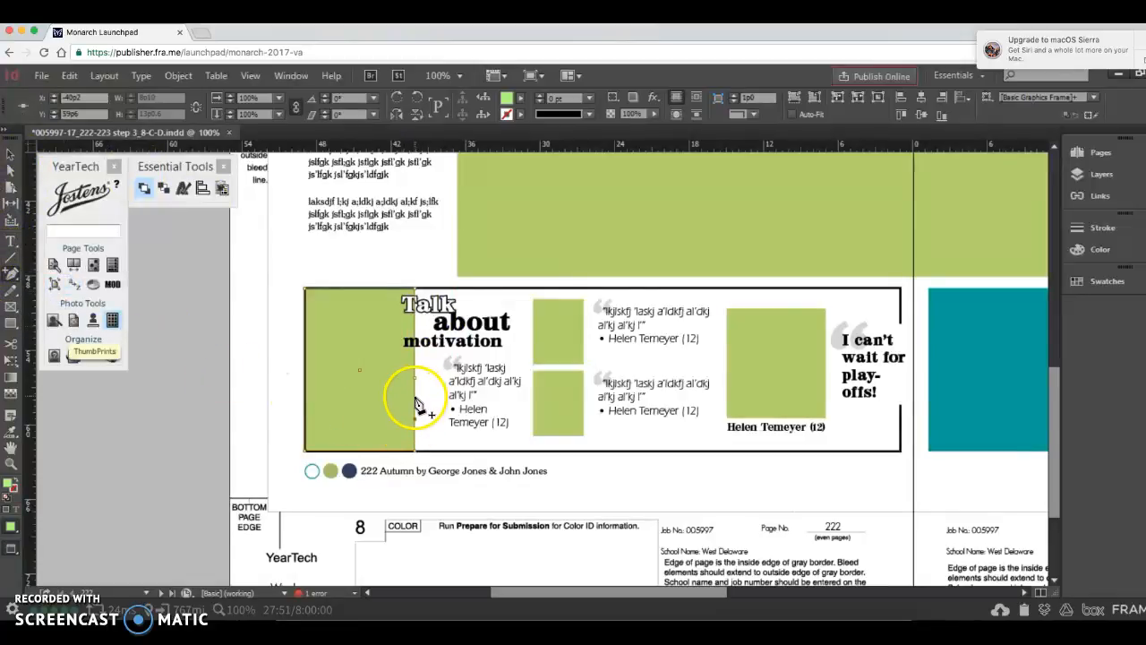
{"action": "left_click", "coordinate": [10, 170]}
{"action": "mouse_move", "coordinate": [416, 403]}
{"action": "left_mouse_down"}
{"action": "mouse_move", "coordinate": [429, 398]}
{"action": "mouse_move", "coordinate": [413, 420]}
{"action": "left_mouse_up"}
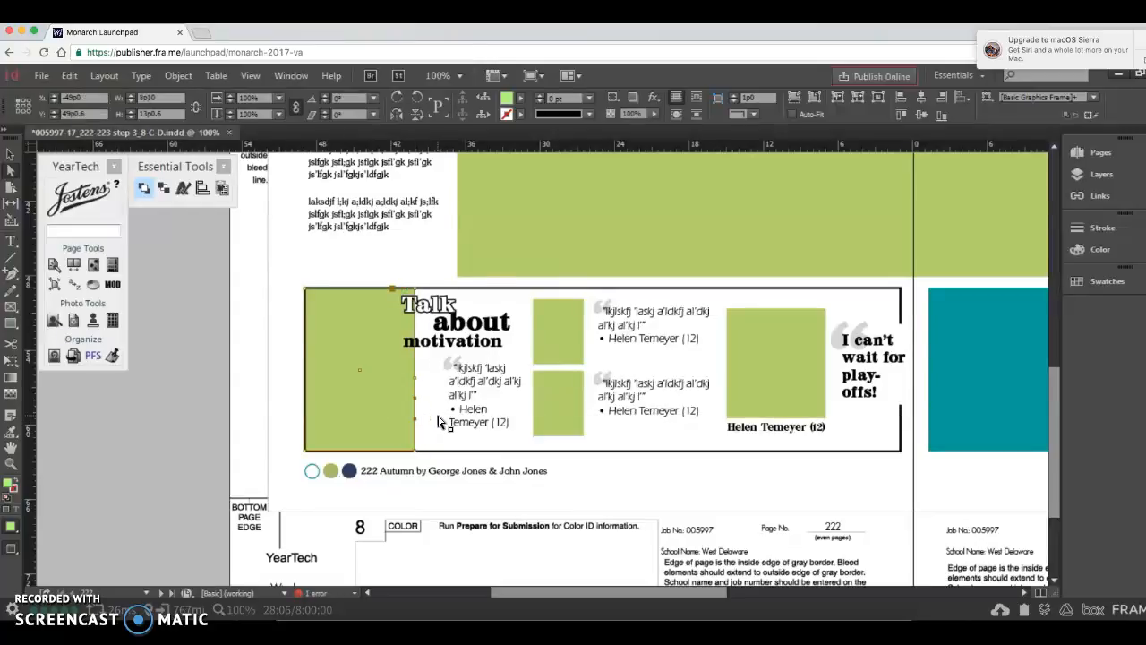
{"action": "mouse_move", "coordinate": [416, 403]}
{"action": "left_mouse_down"}
{"action": "mouse_move", "coordinate": [414, 421]}
{"action": "mouse_move", "coordinate": [421, 397]}
{"action": "mouse_move", "coordinate": [428, 405]}
{"action": "mouse_move", "coordinate": [416, 420]}
{"action": "left_mouse_up"}
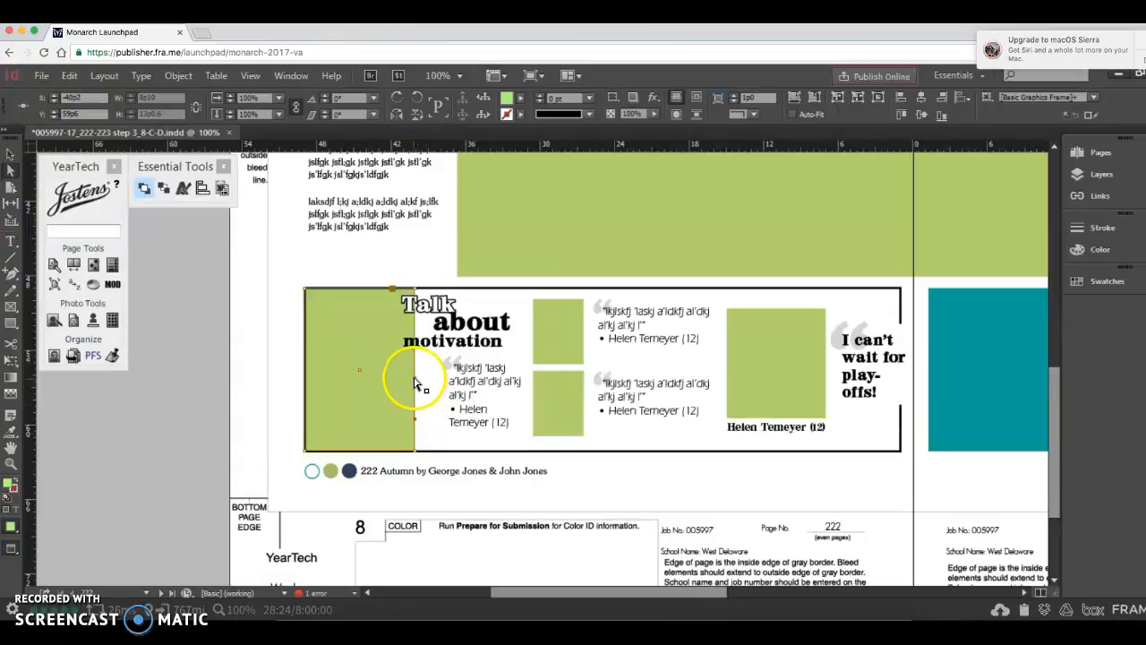
{"action": "left_click_drag", "start_coordinate": [423, 382], "coordinate": [426, 385]}
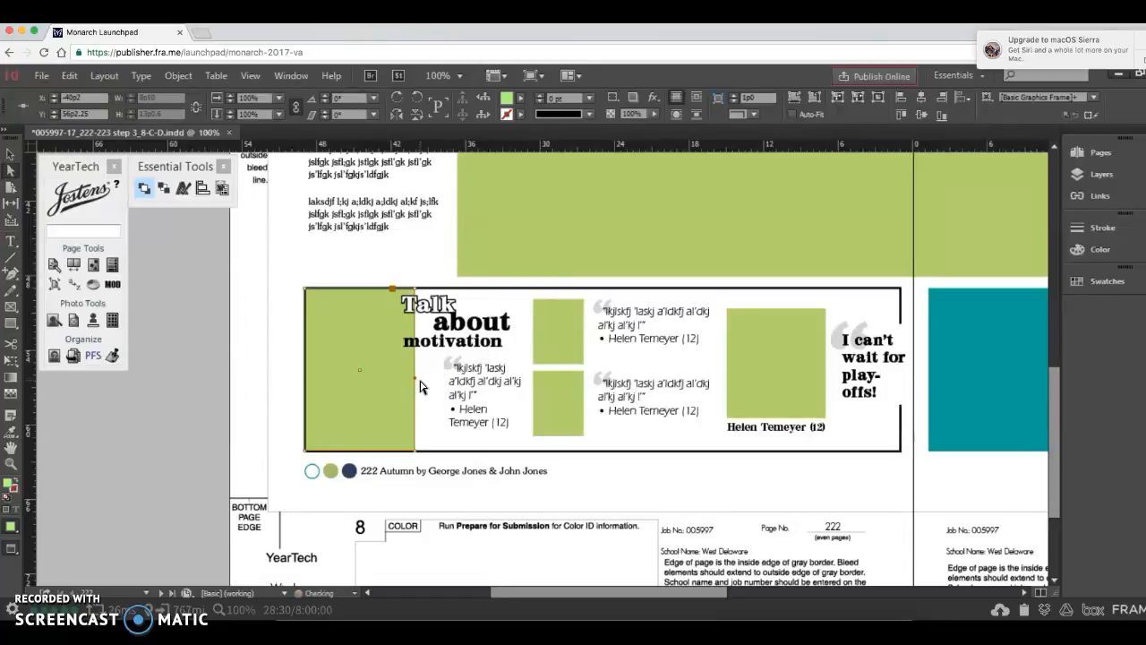
{"action": "key", "text": "ctrl+z"}
{"action": "left_click", "coordinate": [418, 395]}
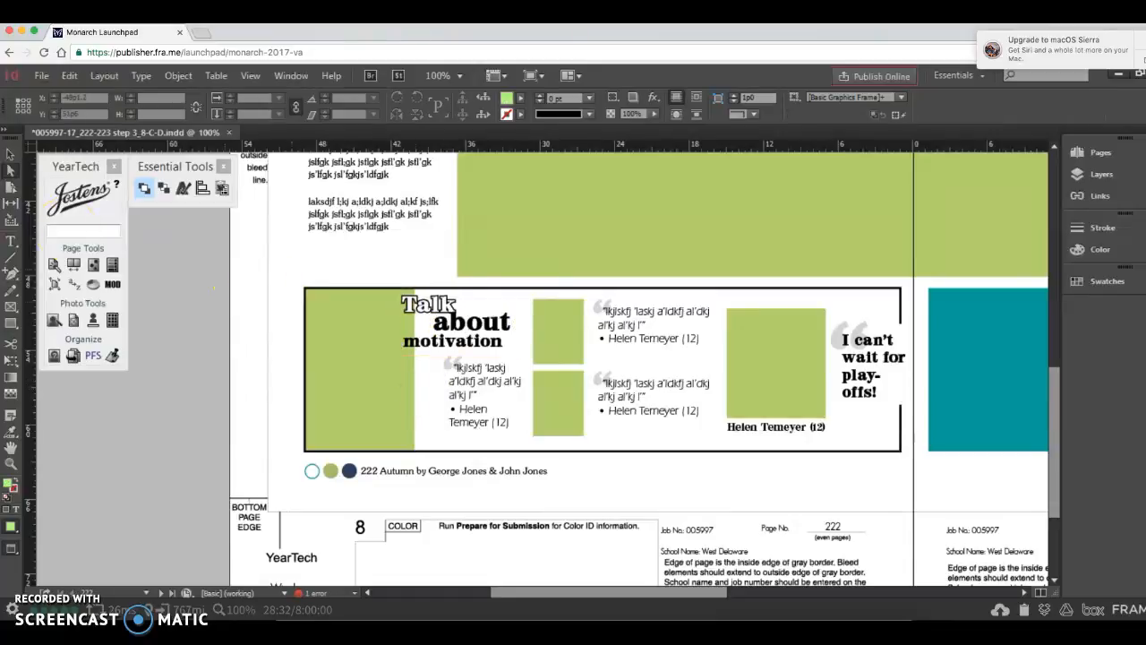
Add three evenly spaced anchor points on the large photo's right edge, below the word "motivation".
{"action": "left_click_drag", "start_coordinate": [15, 279], "coordinate": [65, 292]}
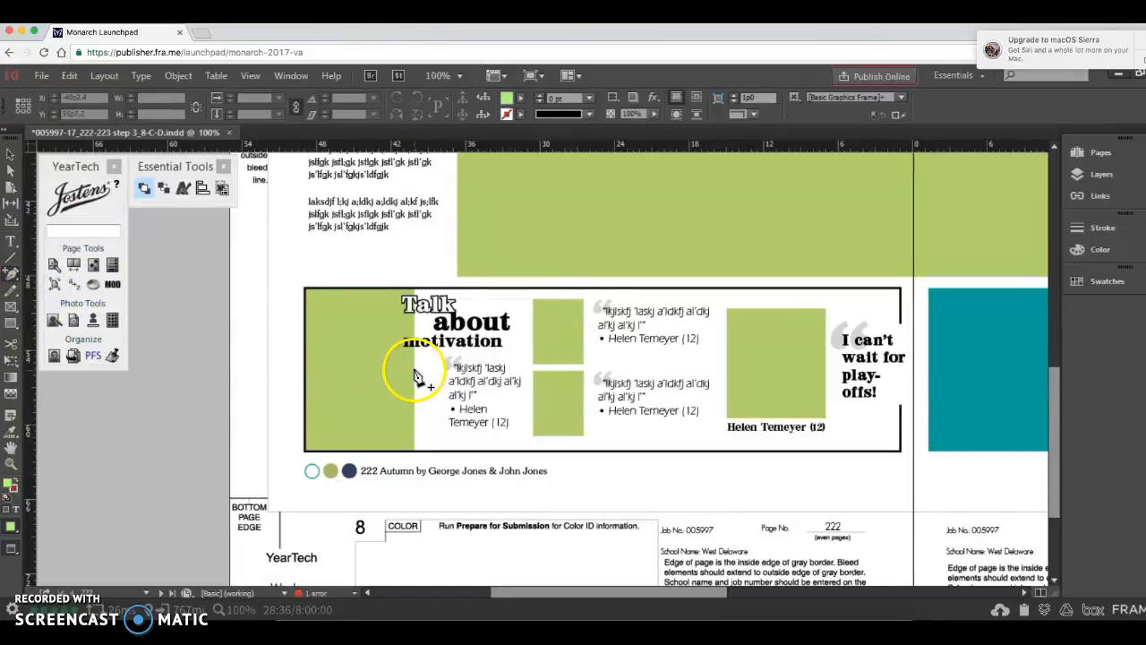
{"action": "left_click", "coordinate": [414, 369]}
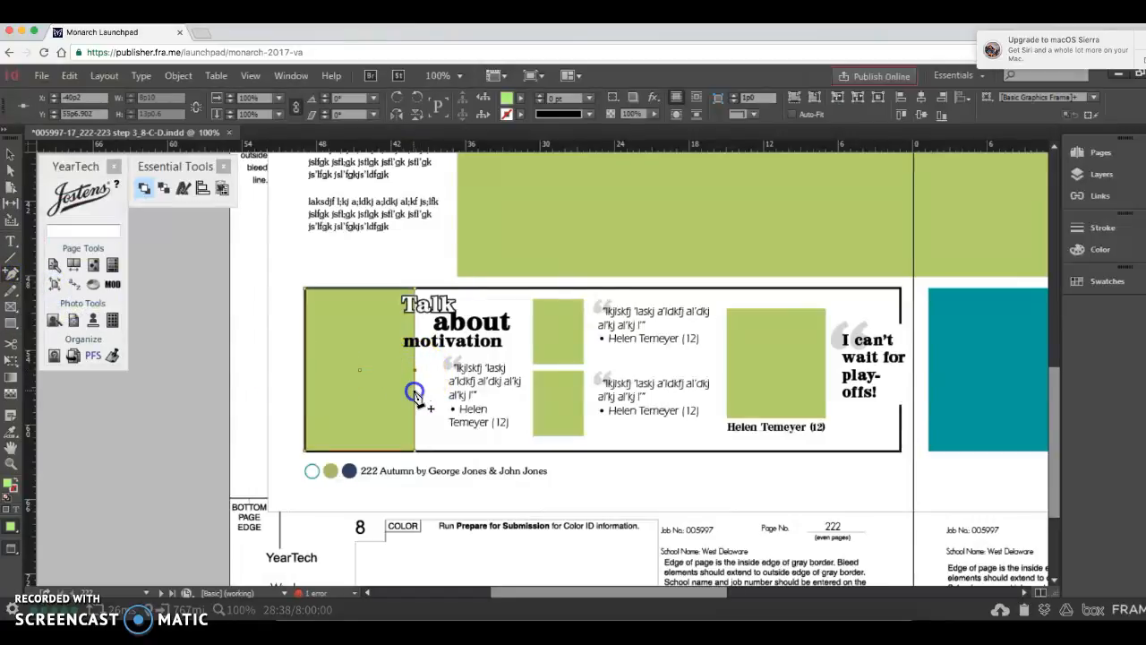
{"action": "left_click", "coordinate": [415, 413]}
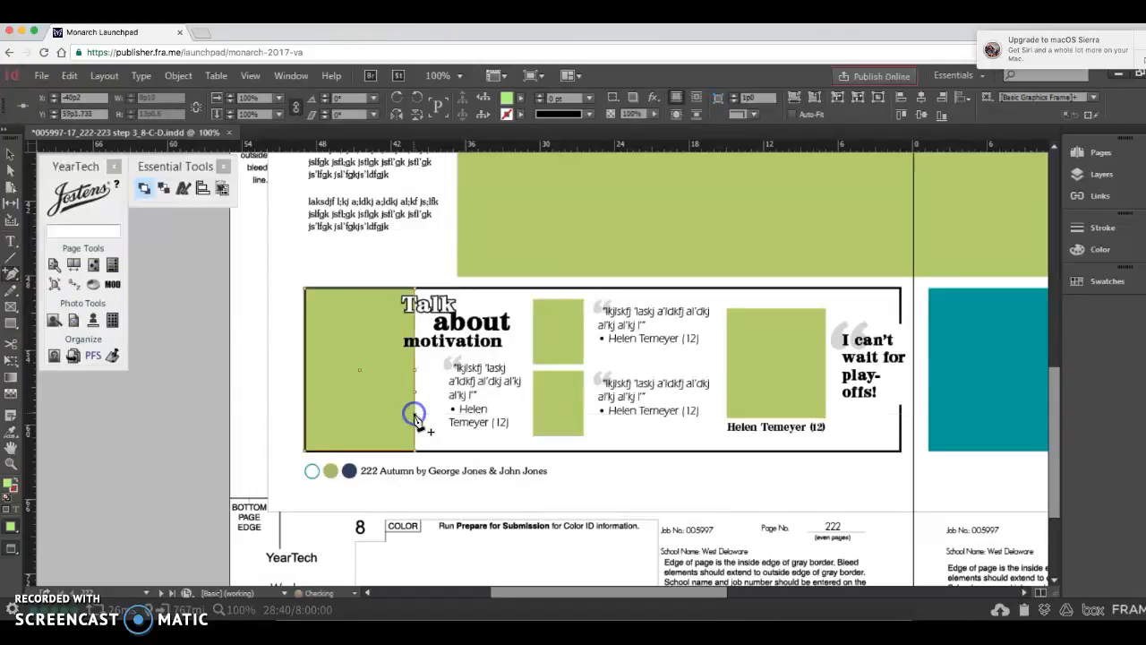
Pull the middle anchor point about 1p3 outward to form an arrow tip toward the quote, and show the whole spread.
{"action": "left_click", "coordinate": [10, 169]}
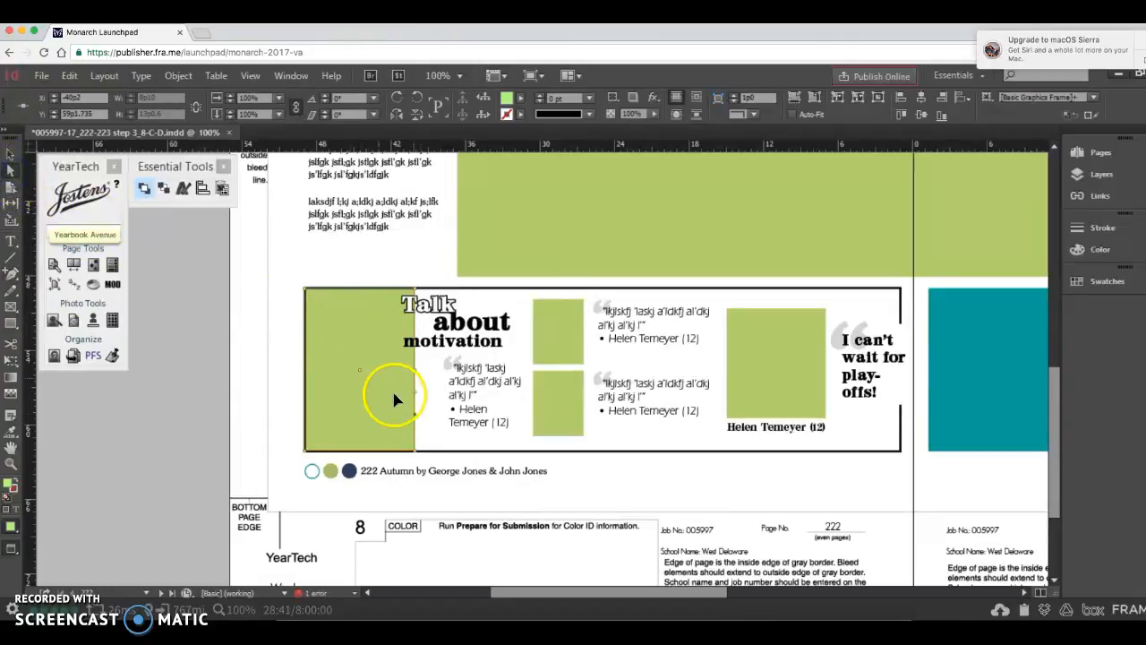
{"action": "left_click_drag", "start_coordinate": [415, 391], "coordinate": [431, 392]}
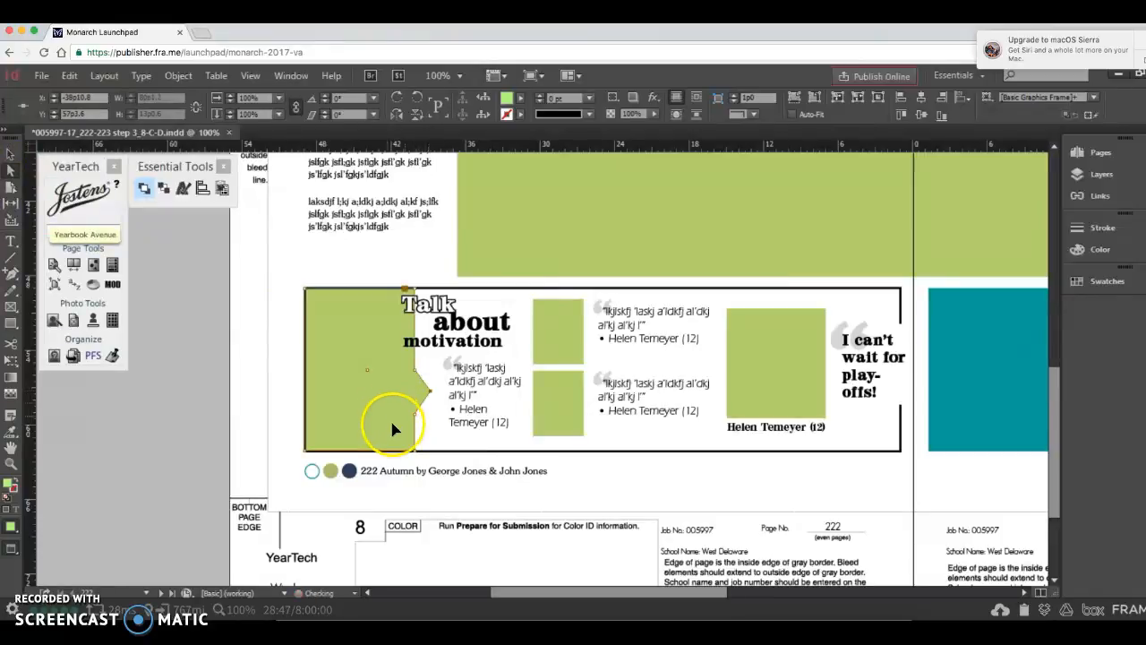
{"action": "left_click", "coordinate": [280, 356]}
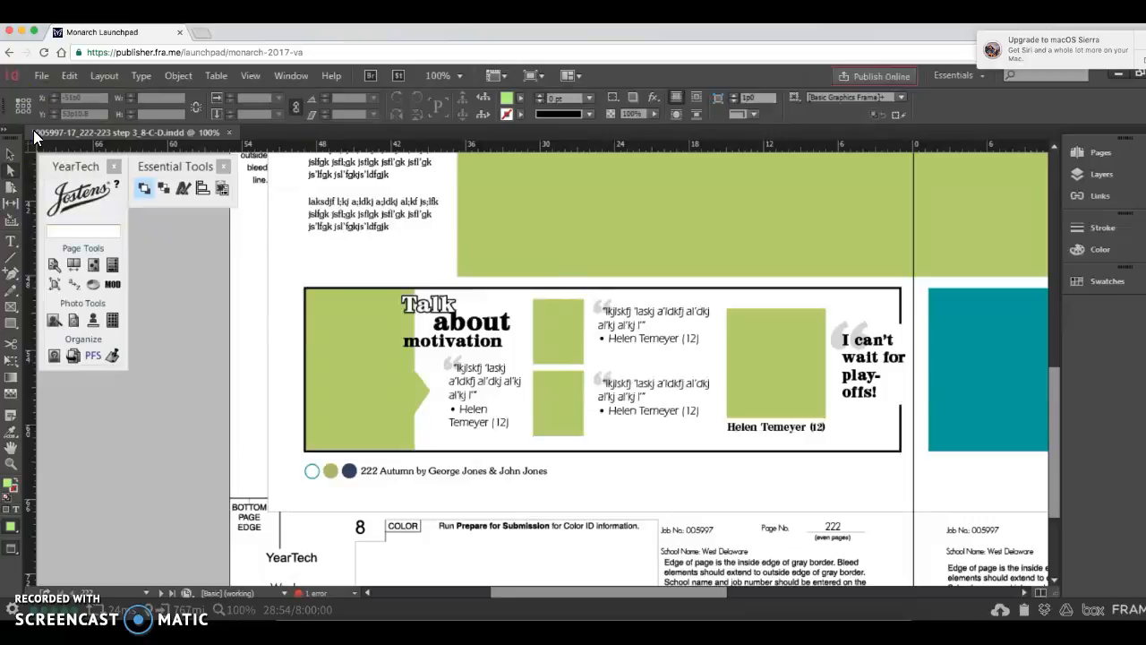
{"action": "key", "text": "super+alt+0"}
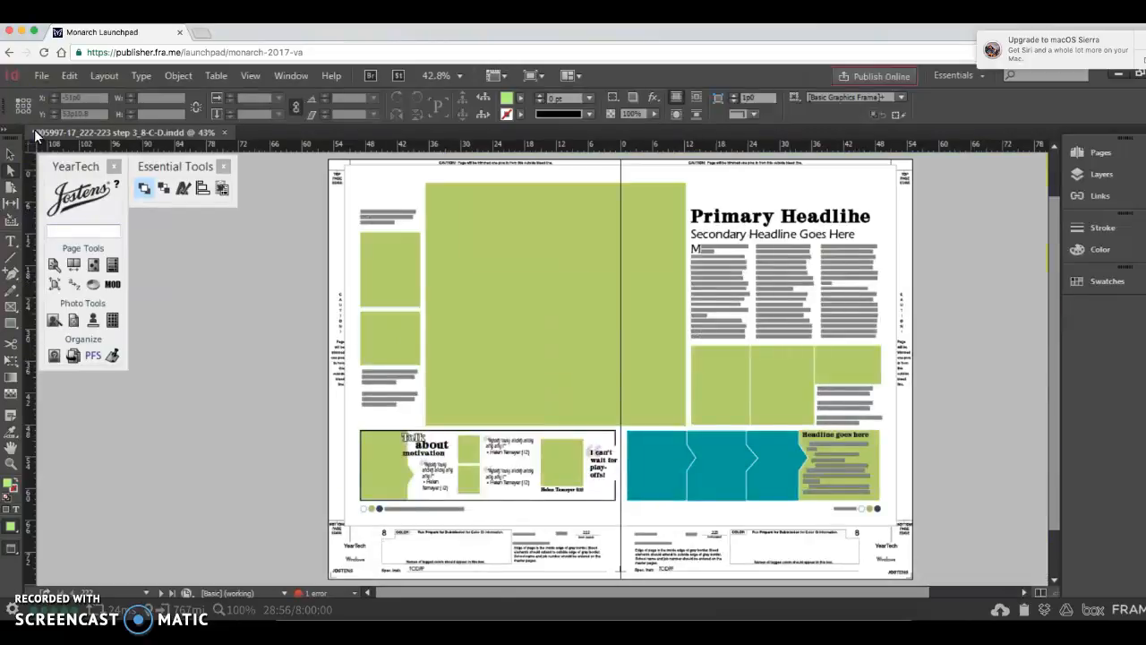